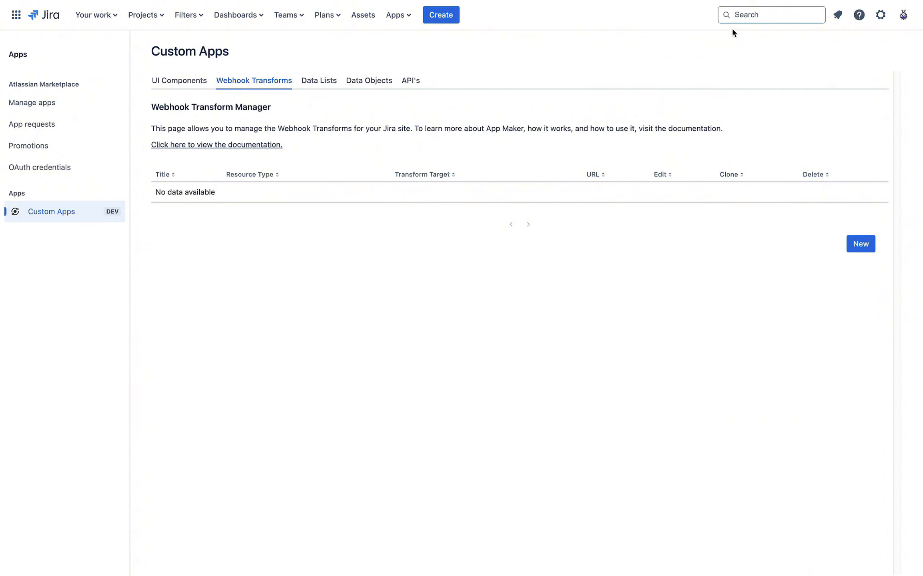
# Step: Return to the Webhook Transform Manager and start a new webhook transform
pyautogui.click(880, 16)
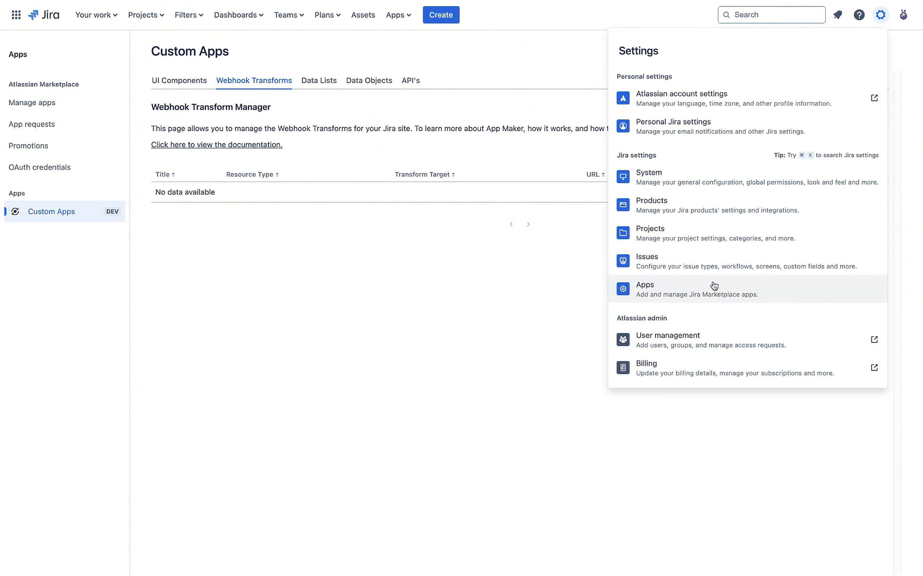
pyautogui.click(449, 325)
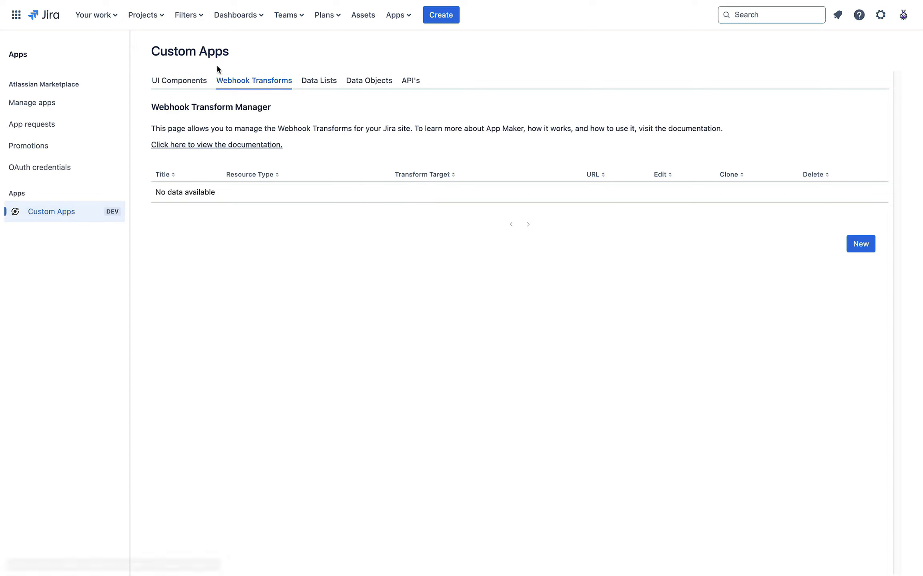
pyautogui.click(204, 84)
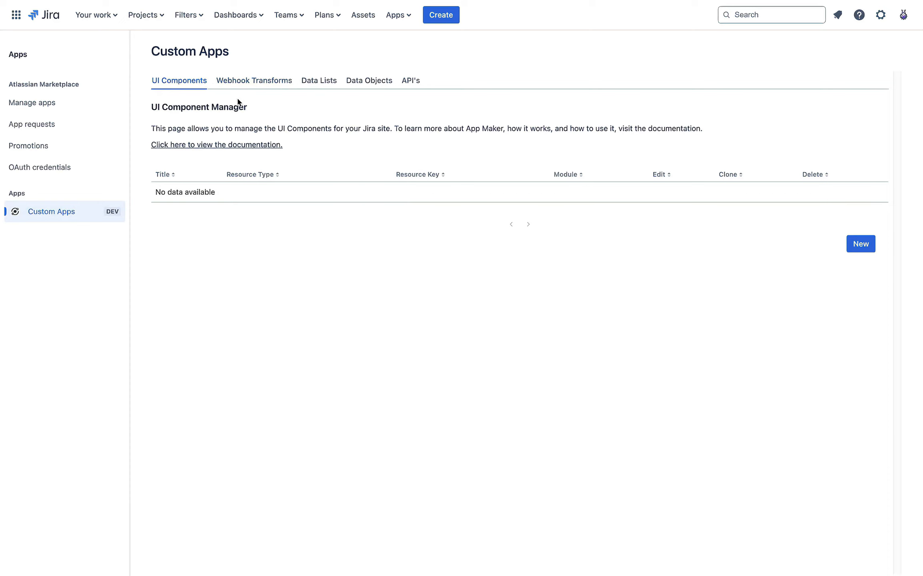
pyautogui.click(252, 82)
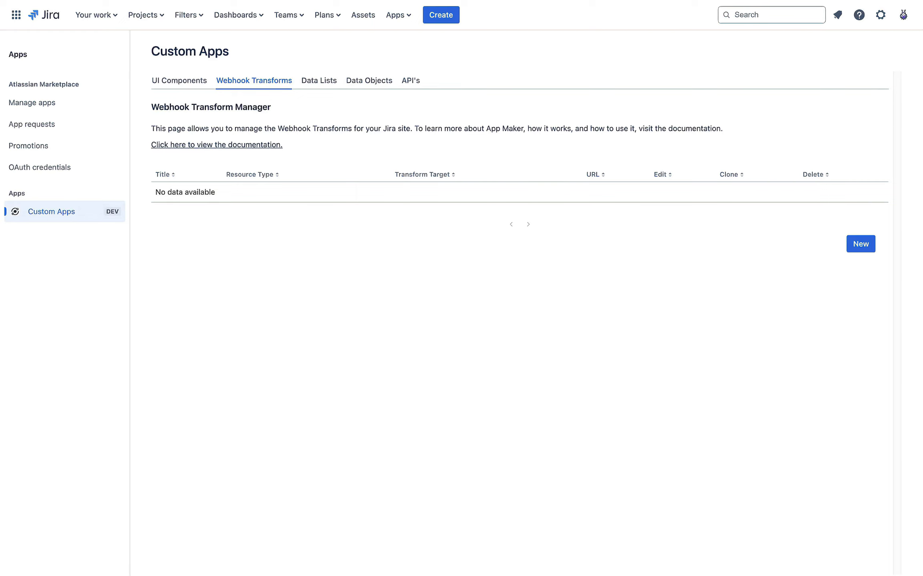
pyautogui.click(854, 246)
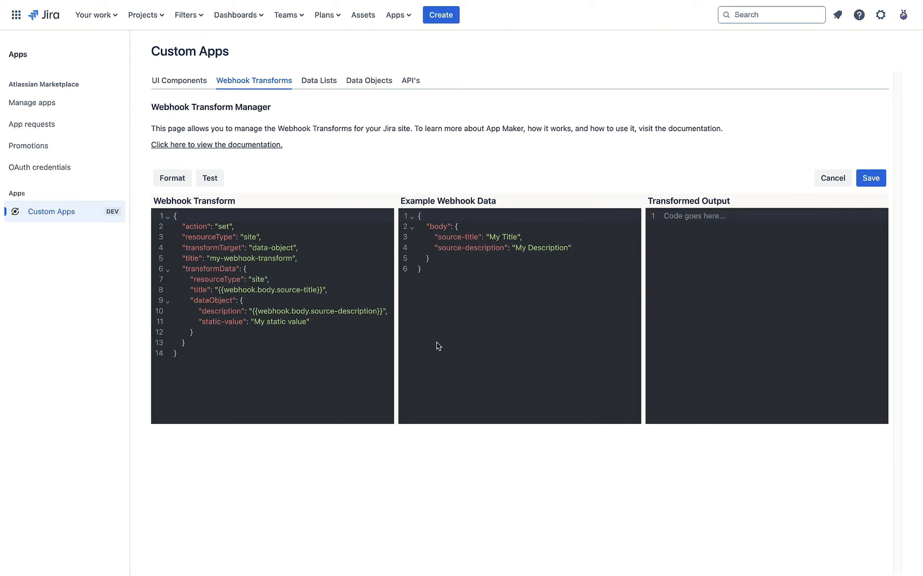
# Step: Review the sample my-webhook-transform definition and the example webhook body object
pyautogui.moveTo(188, 346); pyautogui.dragTo(211, 220)
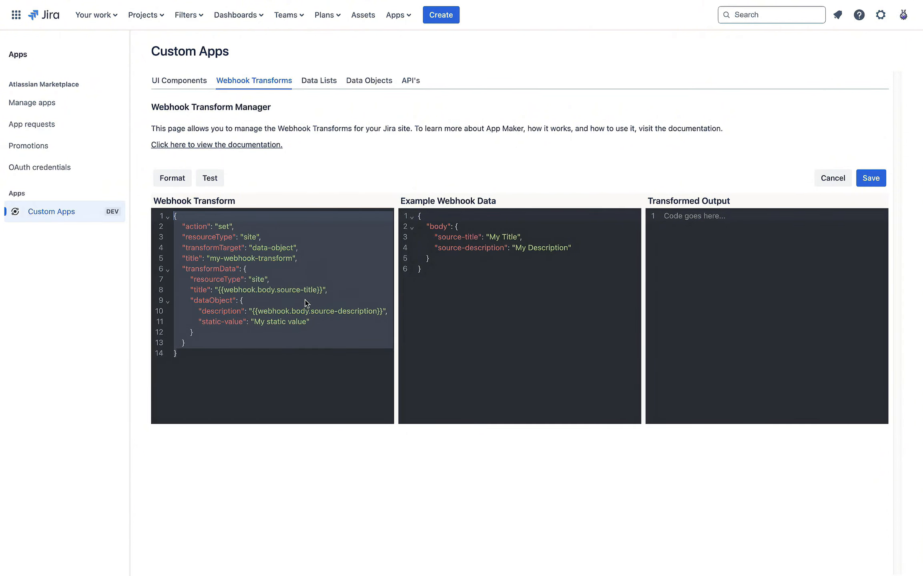
pyautogui.moveTo(432, 269); pyautogui.dragTo(408, 216)
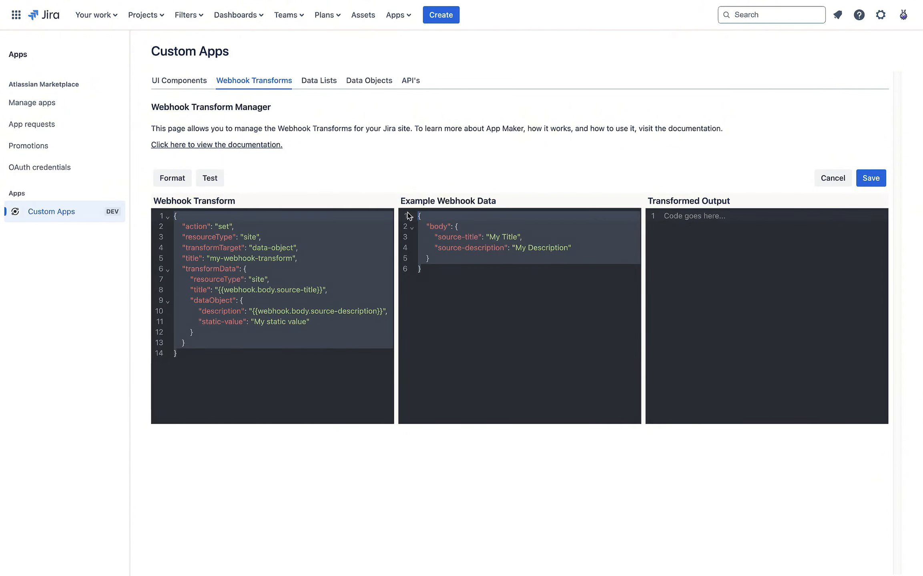
pyautogui.click(462, 249)
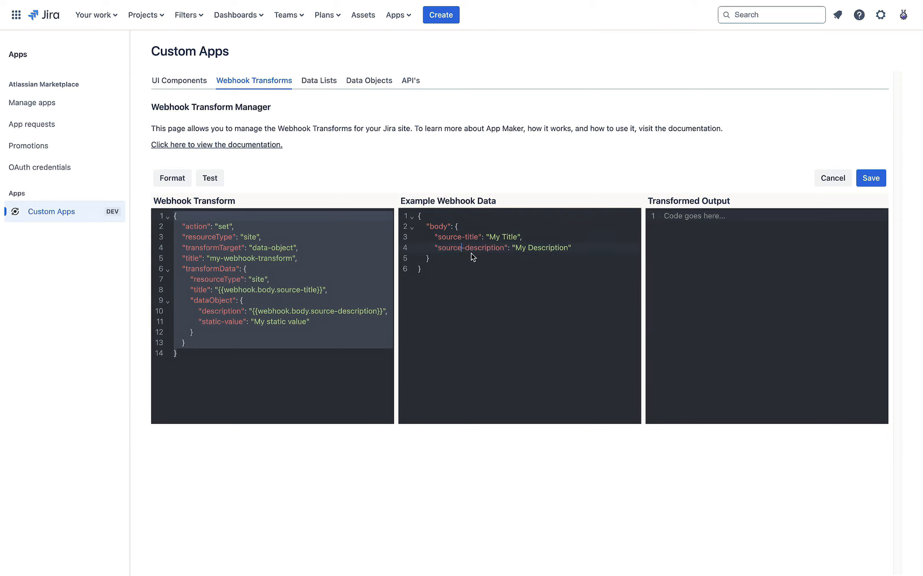
pyautogui.moveTo(424, 268); pyautogui.dragTo(412, 199)
pyautogui.click(457, 274)
pyautogui.click(681, 250)
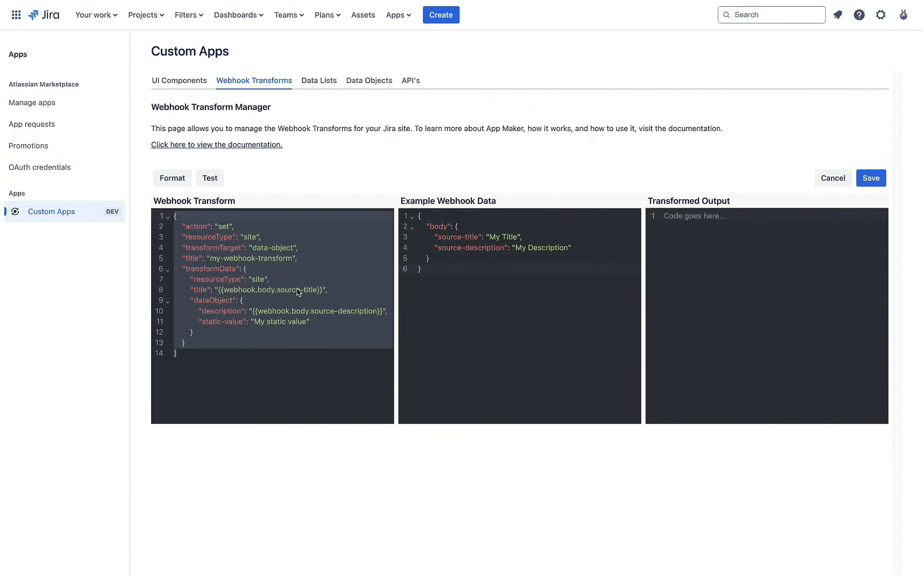
pyautogui.click(185, 281)
# Step: Go over the title and transformData section, the full example data and the empty output area
pyautogui.moveTo(204, 331); pyautogui.dragTo(188, 259)
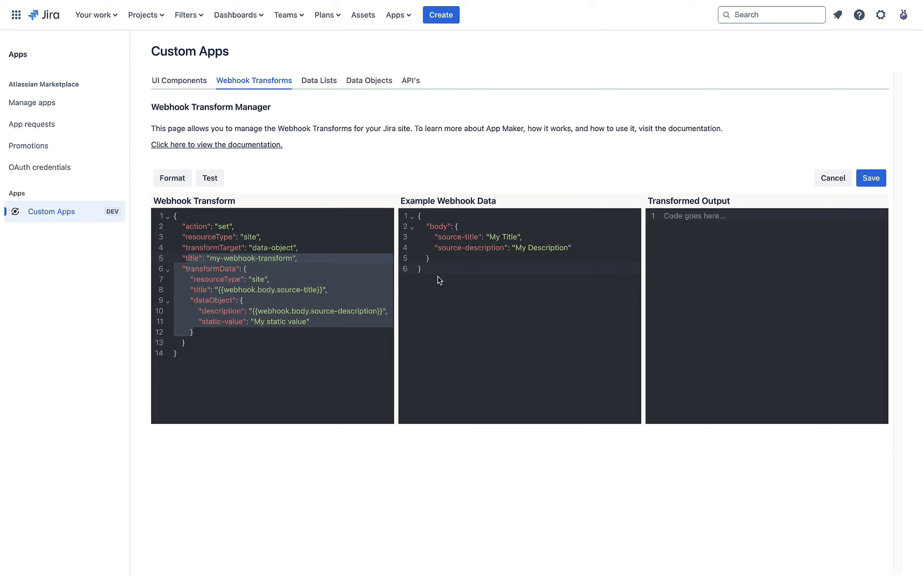
pyautogui.moveTo(440, 280); pyautogui.dragTo(410, 217)
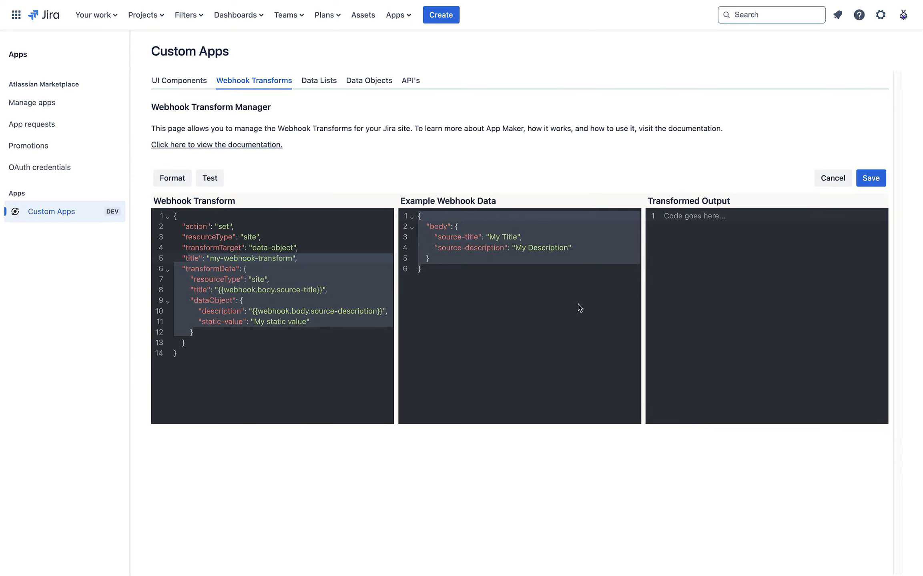
pyautogui.click(508, 365)
pyautogui.click(367, 364)
pyautogui.click(444, 365)
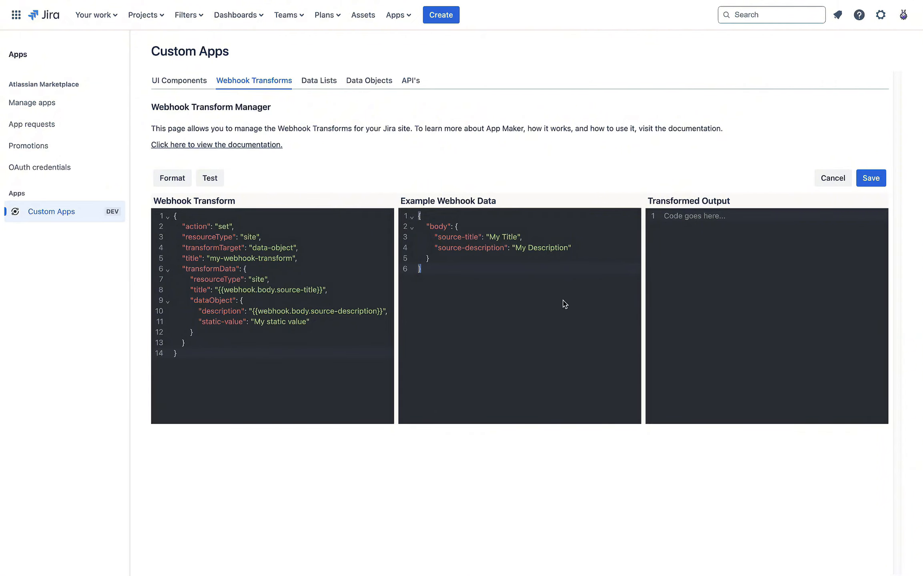
pyautogui.click(328, 372)
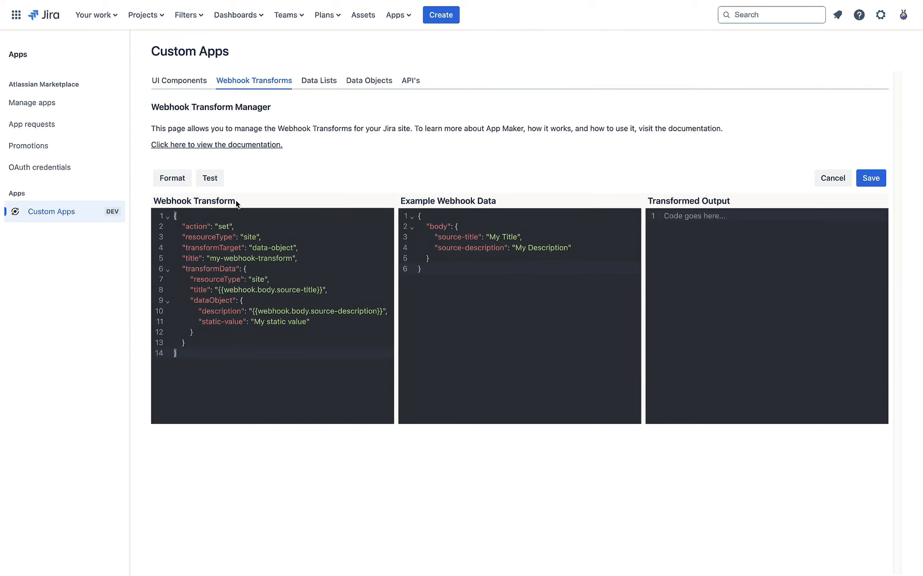
pyautogui.click(667, 241)
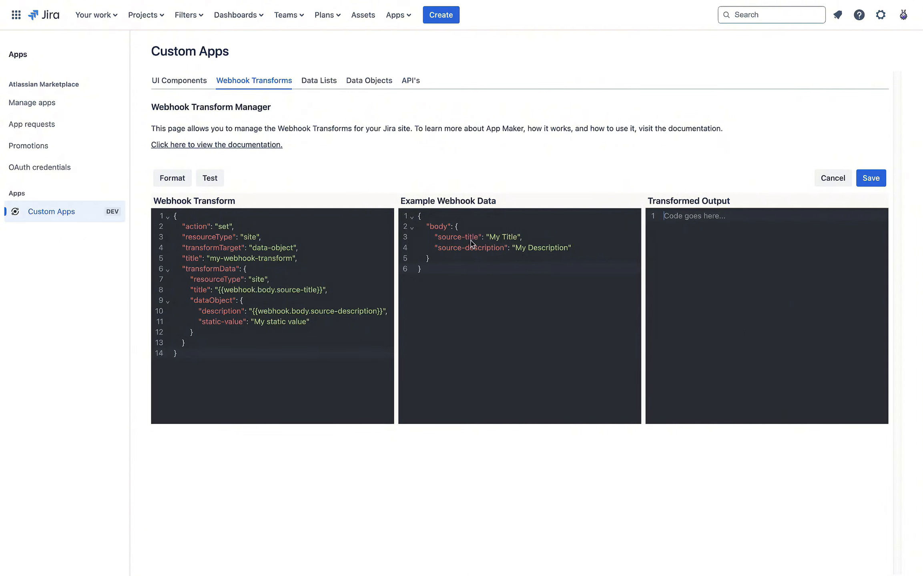
pyautogui.click(492, 260)
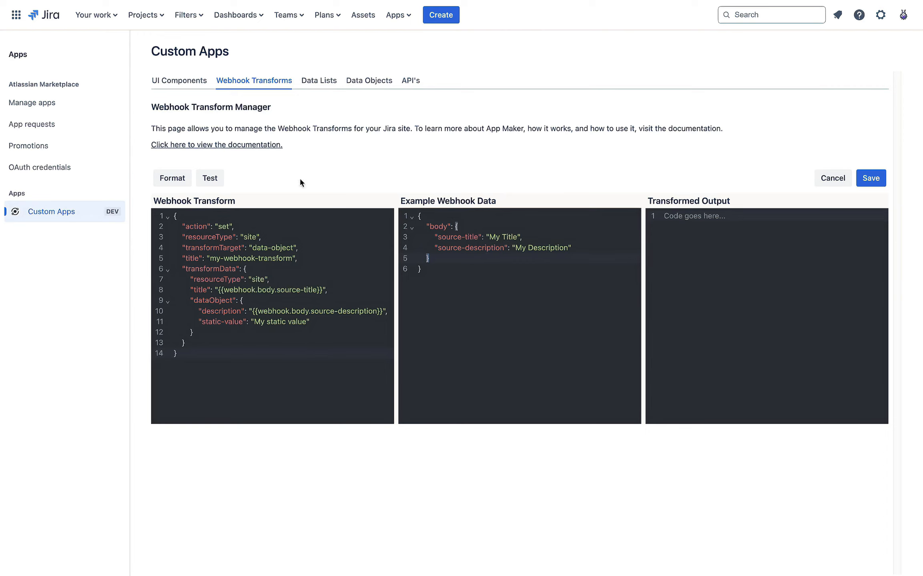
# Step: Run the sample transform against the example data and look over the resulting output
pyautogui.click(208, 179)
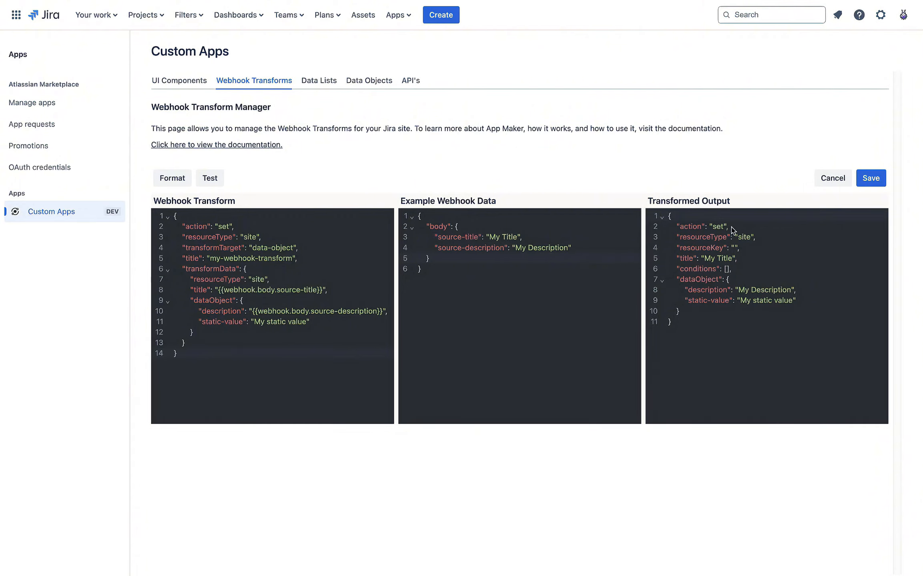
pyautogui.moveTo(678, 324); pyautogui.dragTo(672, 219)
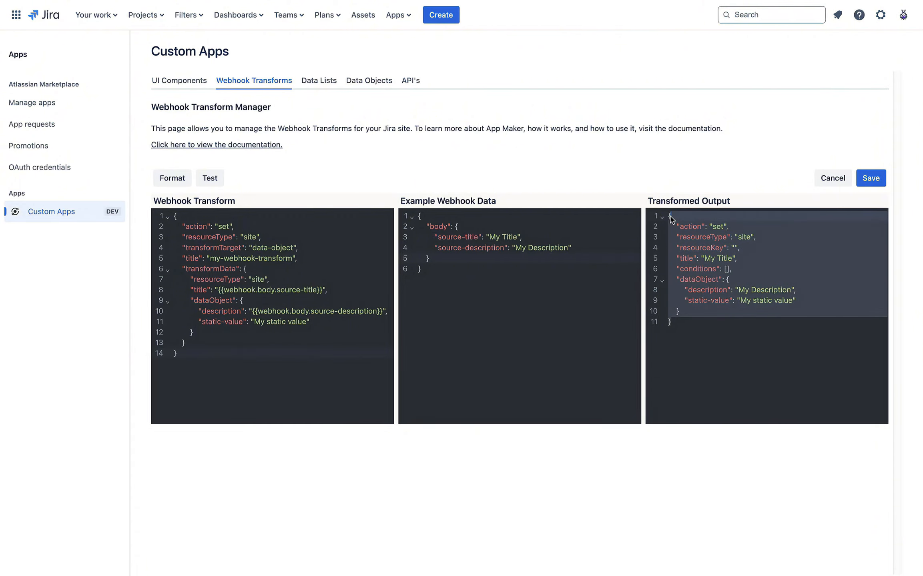
pyautogui.click(720, 338)
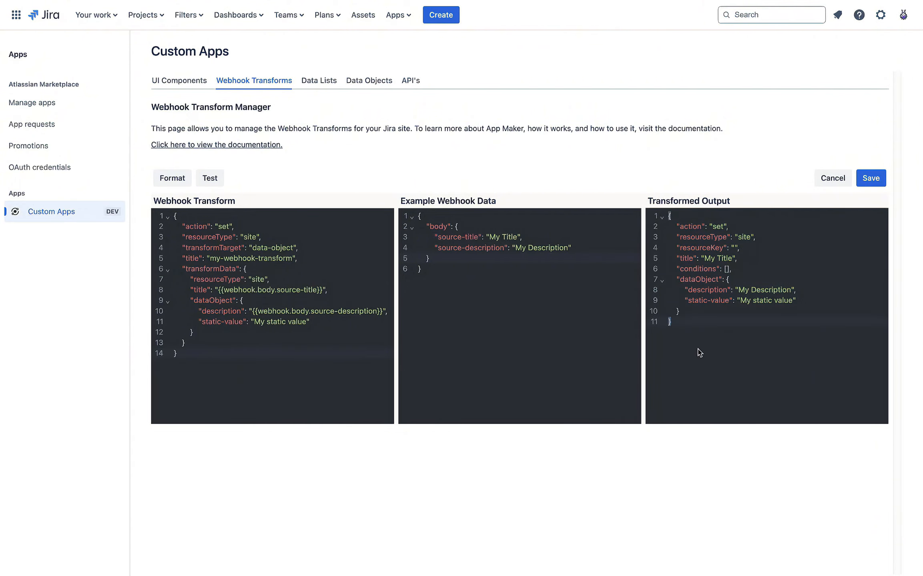
pyautogui.click(710, 247)
pyautogui.click(294, 248)
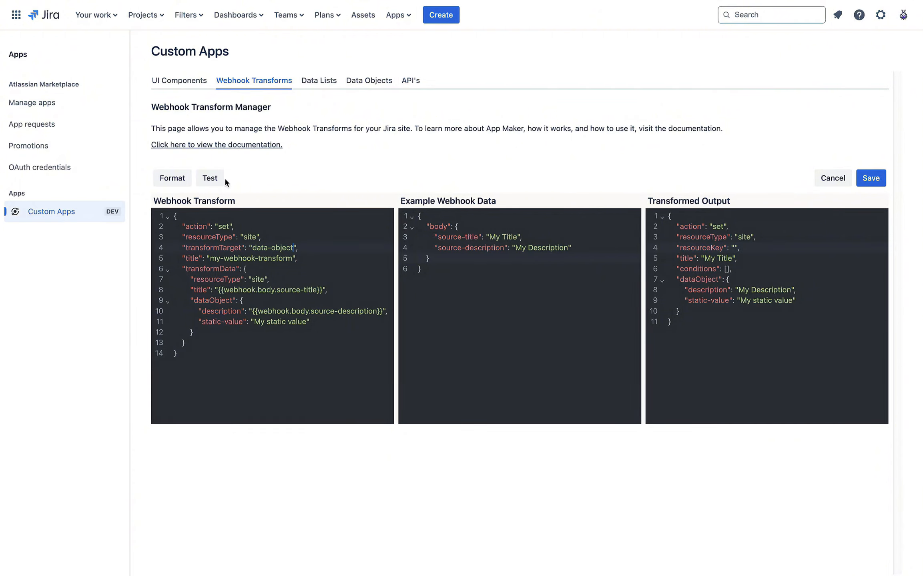
# Step: Examine the transform's transformTarget key and its data-object target value
pyautogui.doubleClick(209, 248)
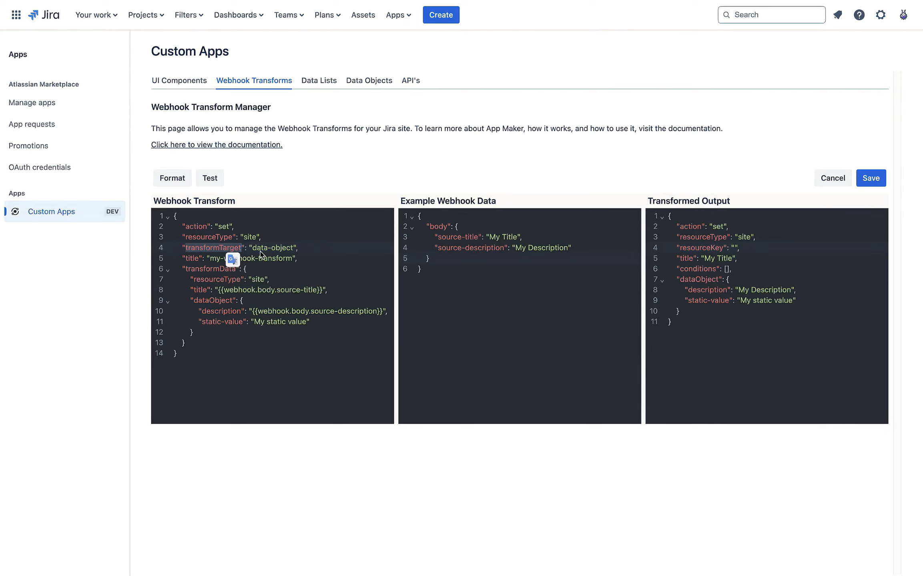
pyautogui.moveTo(252, 251); pyautogui.dragTo(294, 252)
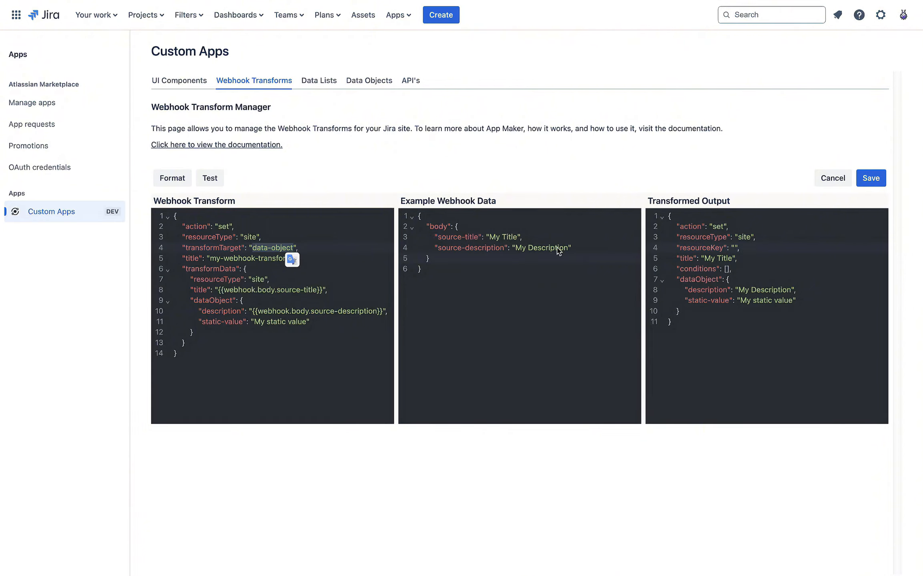
pyautogui.click(487, 273)
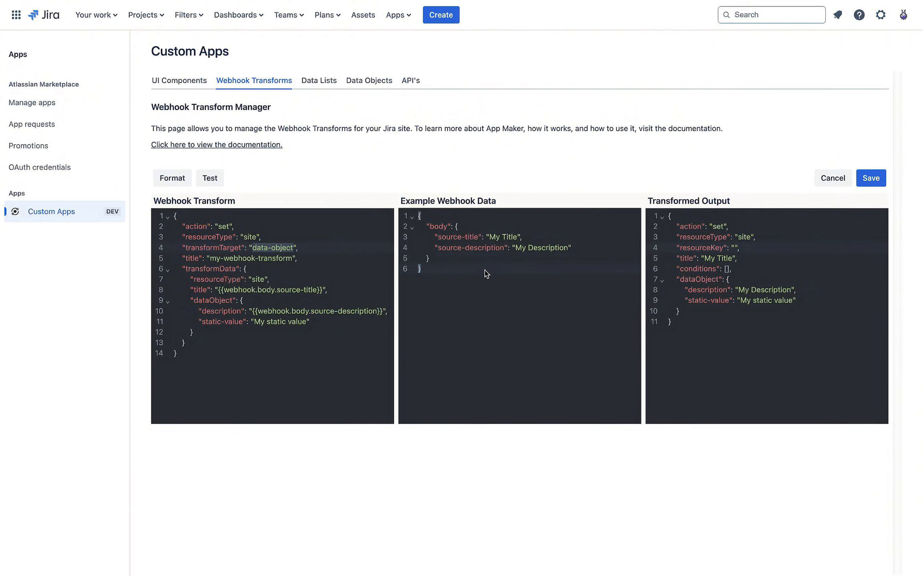
pyautogui.click(671, 219)
# Step: Format the JSON and review the output's resourceType, resourceKey and title fields
pyautogui.click(174, 182)
pyautogui.moveTo(676, 324); pyautogui.dragTo(668, 218)
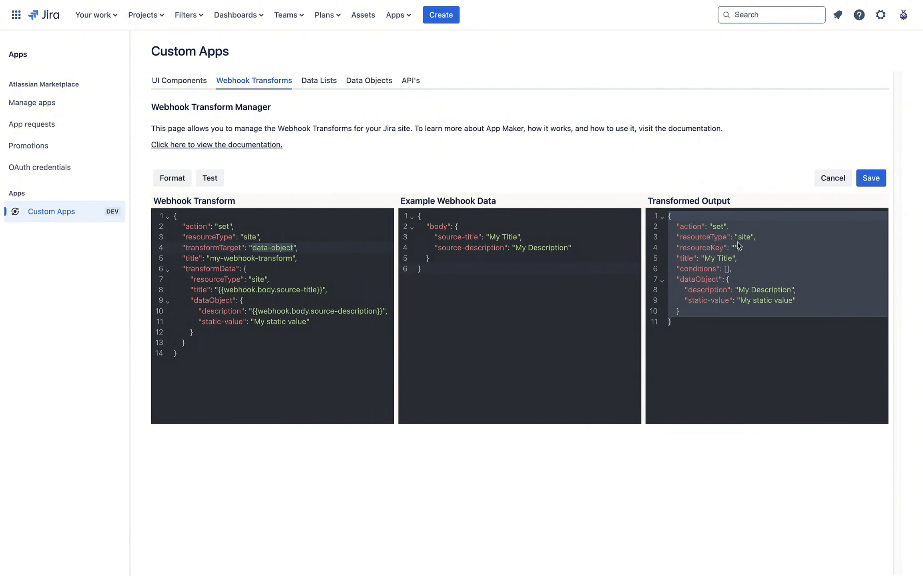
pyautogui.click(737, 259)
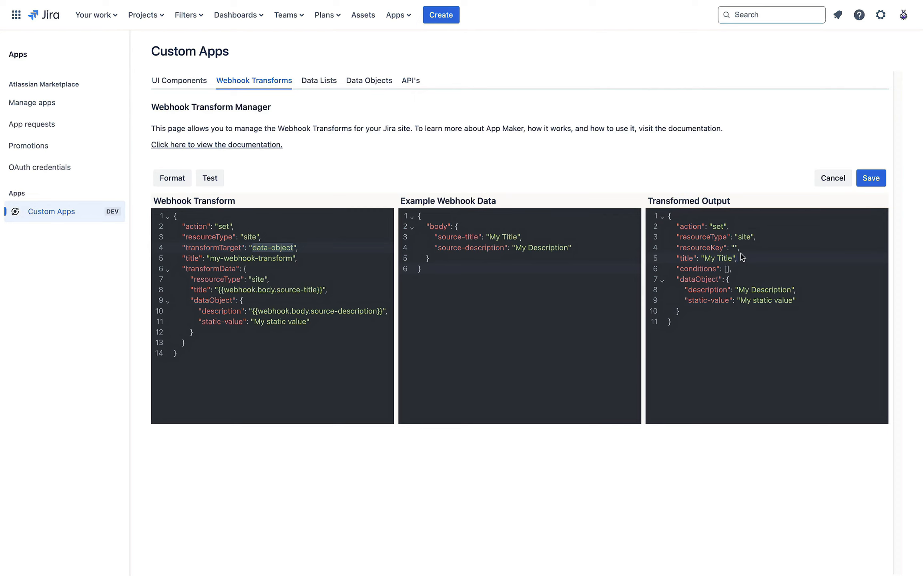
pyautogui.doubleClick(703, 237)
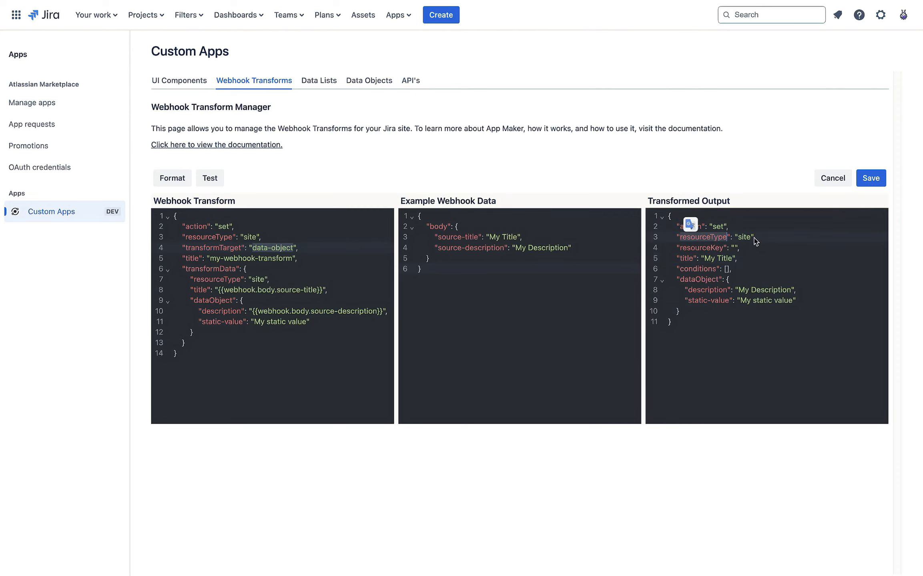
pyautogui.doubleClick(723, 247)
pyautogui.click(737, 249)
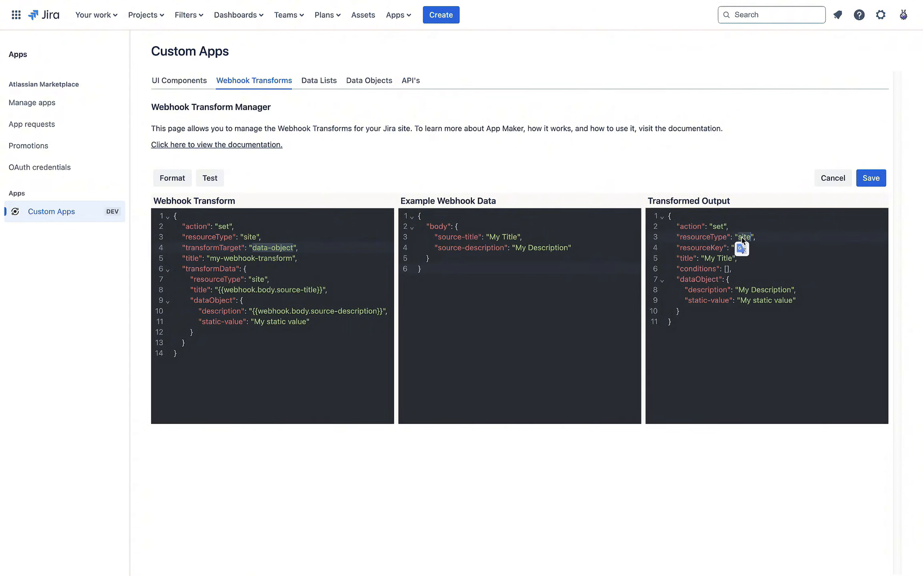
pyautogui.doubleClick(687, 257)
pyautogui.doubleClick(721, 258)
pyautogui.click(689, 261)
# Step: Inspect the output's conditions and the dataObject holding My Description and My static value
pyautogui.doubleClick(693, 270)
pyautogui.click(735, 274)
pyautogui.doubleClick(699, 269)
pyautogui.click(712, 270)
pyautogui.click(737, 271)
pyautogui.moveTo(681, 283); pyautogui.dragTo(662, 218)
pyautogui.click(674, 325)
pyautogui.click(788, 258)
pyautogui.moveTo(693, 227); pyautogui.dragTo(730, 291)
pyautogui.click(727, 310)
pyautogui.moveTo(670, 221); pyautogui.dragTo(729, 336)
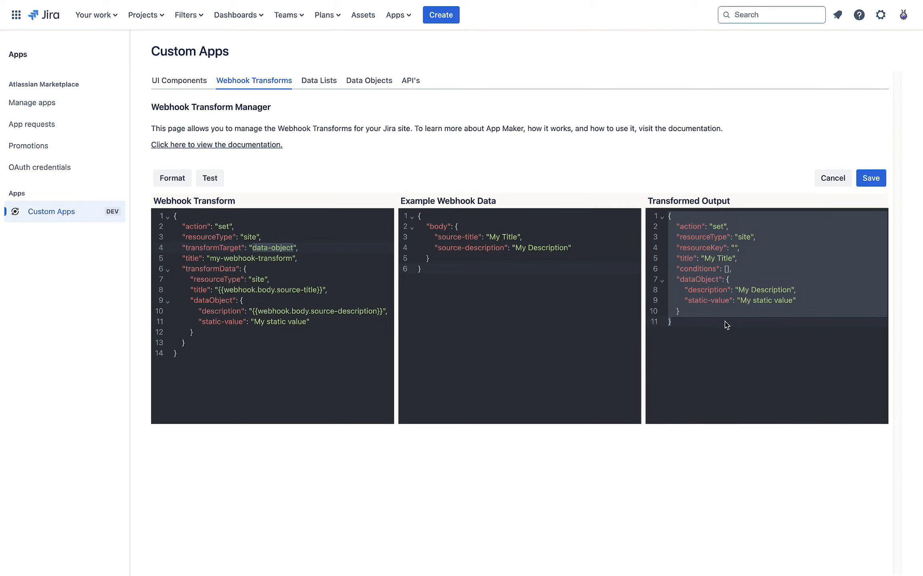
pyautogui.click(712, 284)
pyautogui.moveTo(689, 238); pyautogui.dragTo(724, 325)
pyautogui.click(747, 332)
pyautogui.moveTo(743, 291); pyautogui.dragTo(792, 301)
pyautogui.click(766, 351)
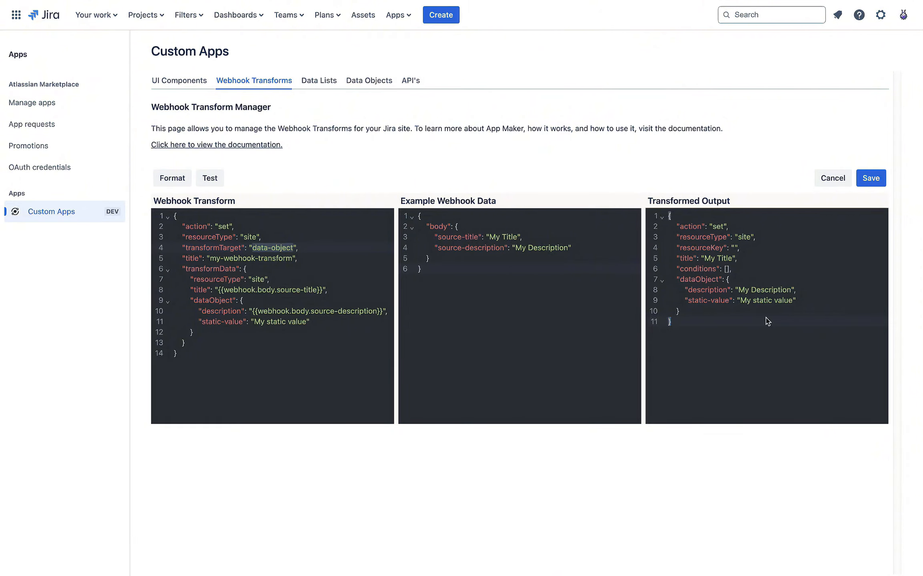
pyautogui.moveTo(756, 289); pyautogui.dragTo(805, 303)
pyautogui.click(782, 331)
pyautogui.doubleClick(704, 288)
pyautogui.moveTo(744, 290); pyautogui.dragTo(771, 291)
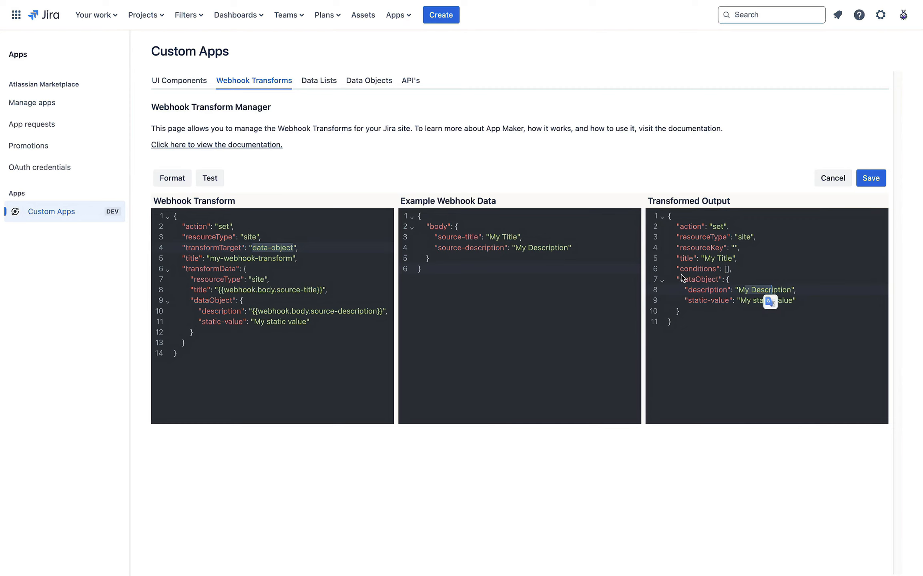
pyautogui.doubleClick(220, 311)
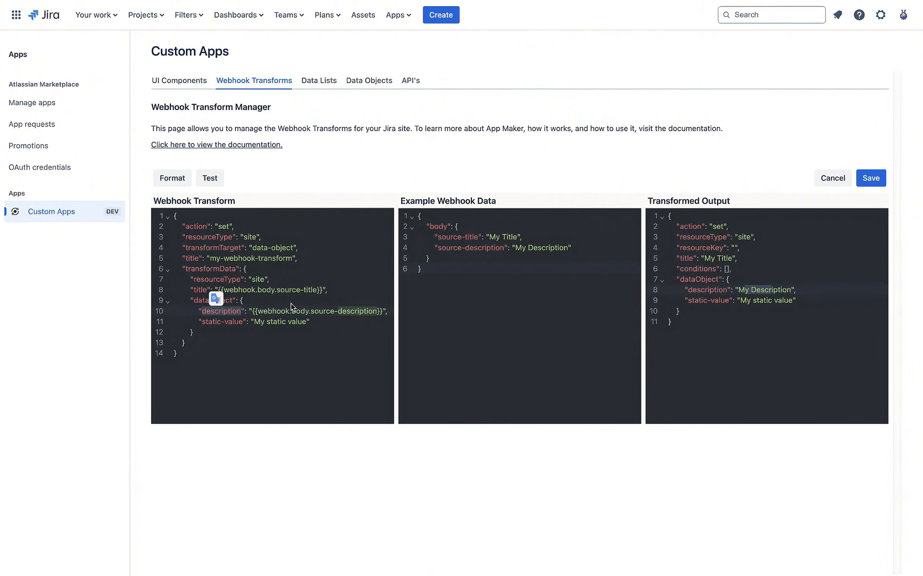
pyautogui.press('Up')
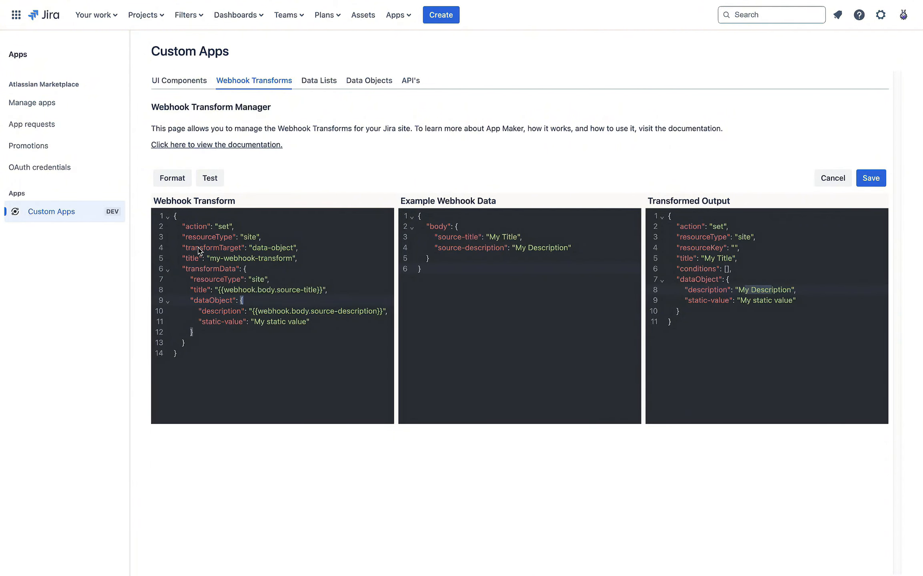
pyautogui.moveTo(191, 225); pyautogui.dragTo(296, 269)
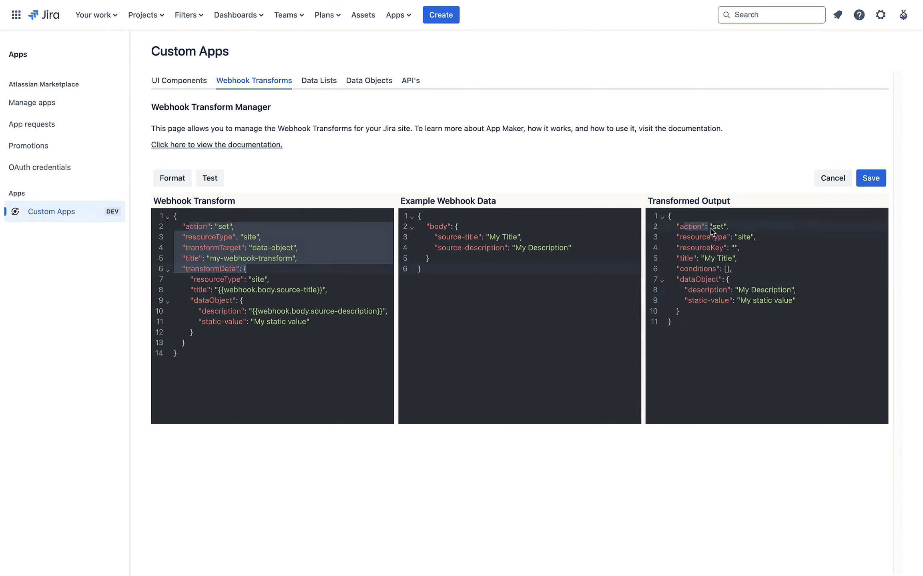
pyautogui.moveTo(683, 226); pyautogui.dragTo(738, 258)
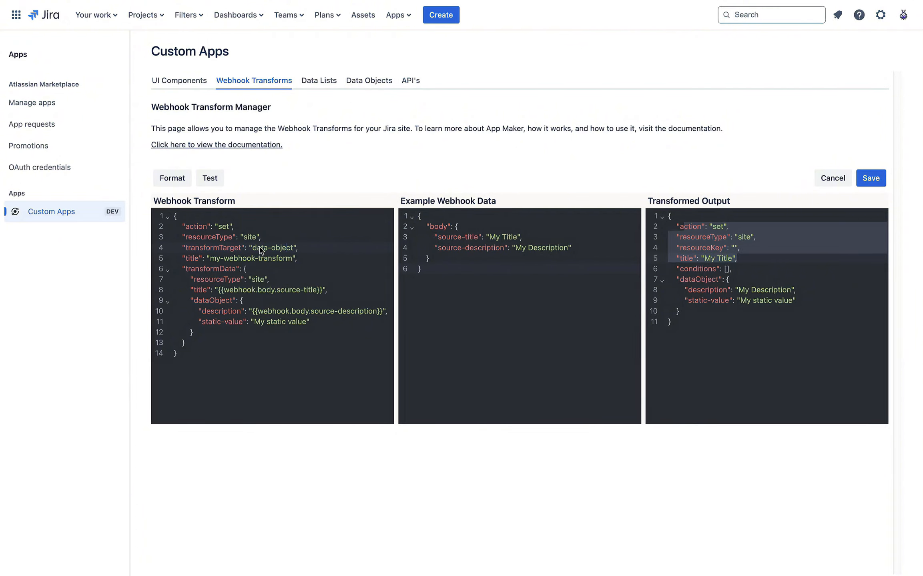
pyautogui.moveTo(186, 226); pyautogui.dragTo(307, 268)
pyautogui.click(214, 237)
pyautogui.doubleClick(199, 227)
pyautogui.doubleClick(225, 227)
pyautogui.doubleClick(213, 237)
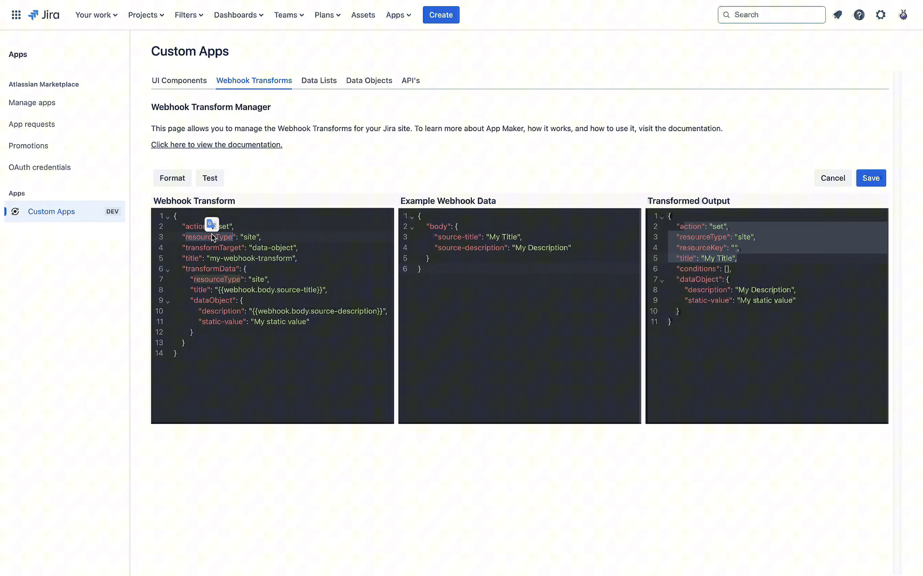
pyautogui.doubleClick(250, 236)
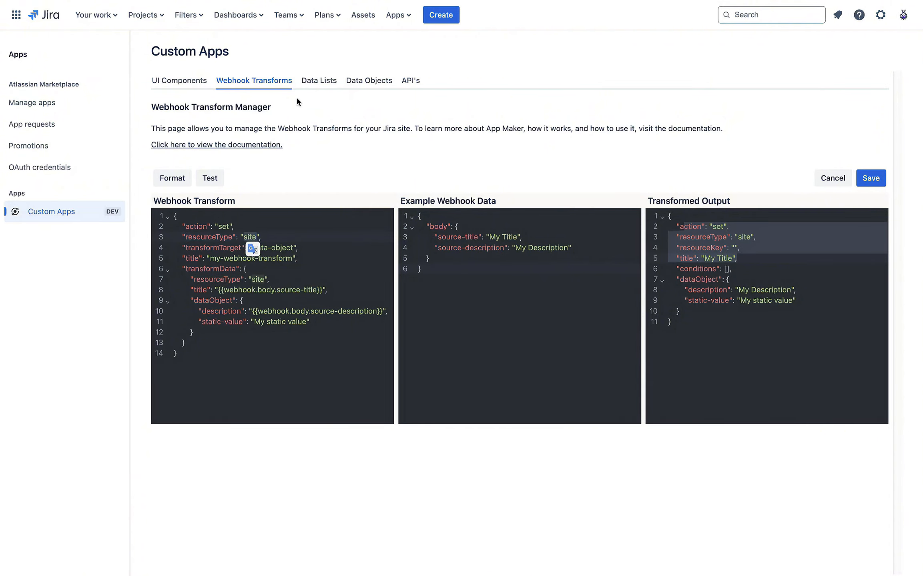
pyautogui.doubleClick(216, 248)
pyautogui.moveTo(252, 248); pyautogui.dragTo(282, 249)
pyautogui.click(308, 251)
pyautogui.doubleClick(196, 258)
pyautogui.moveTo(210, 260); pyautogui.dragTo(279, 260)
pyautogui.click(322, 260)
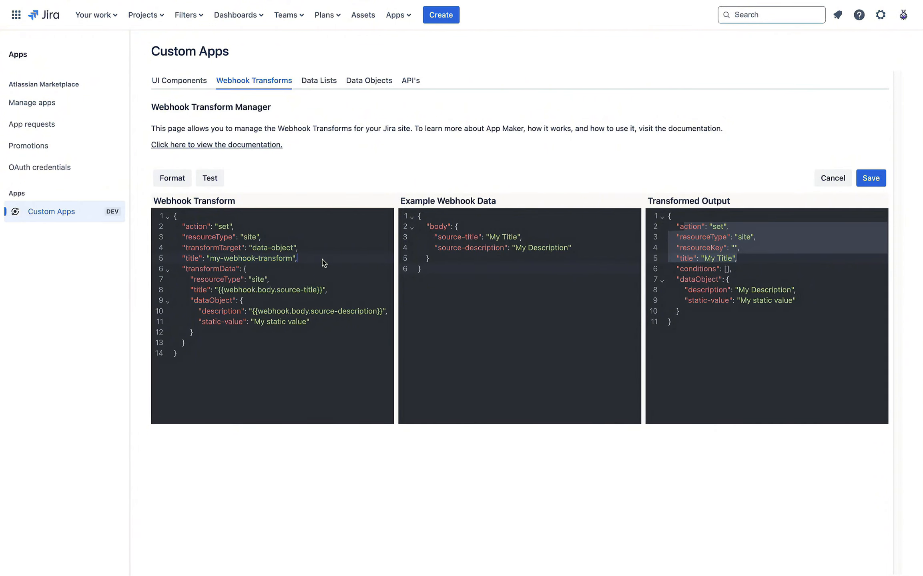
pyautogui.doubleClick(207, 270)
pyautogui.click(268, 269)
pyautogui.click(675, 290)
pyautogui.hotkey('ctrl', 'a')
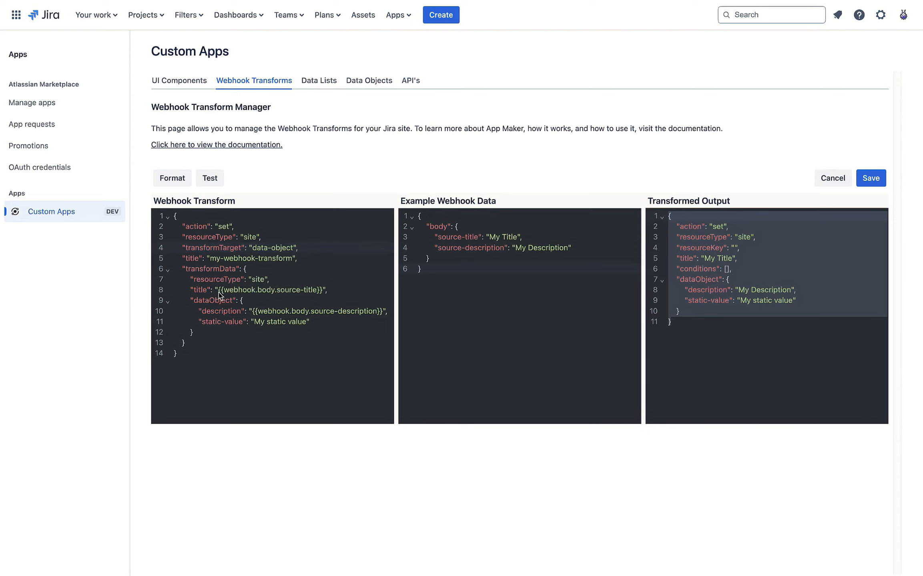
pyautogui.moveTo(219, 293); pyautogui.dragTo(322, 291)
pyautogui.click(334, 270)
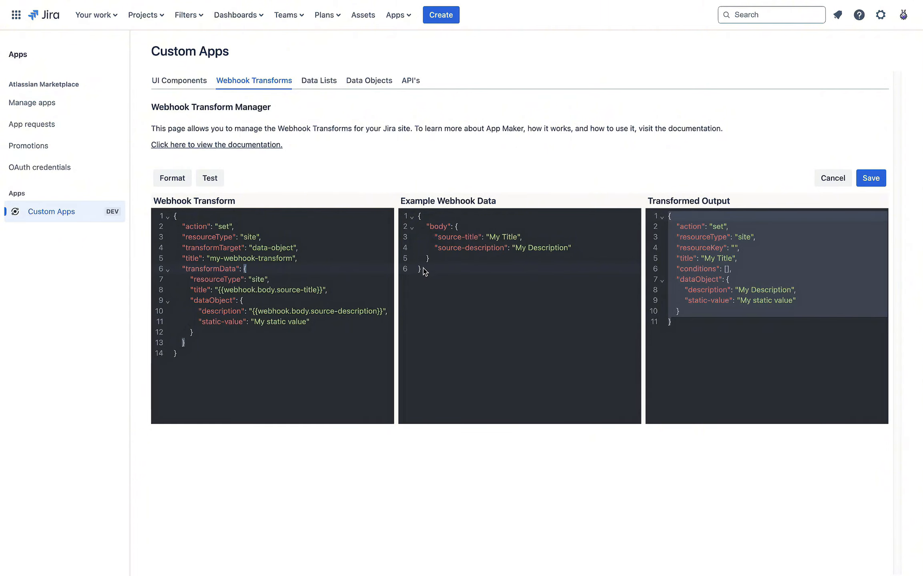
pyautogui.moveTo(426, 270); pyautogui.dragTo(412, 220)
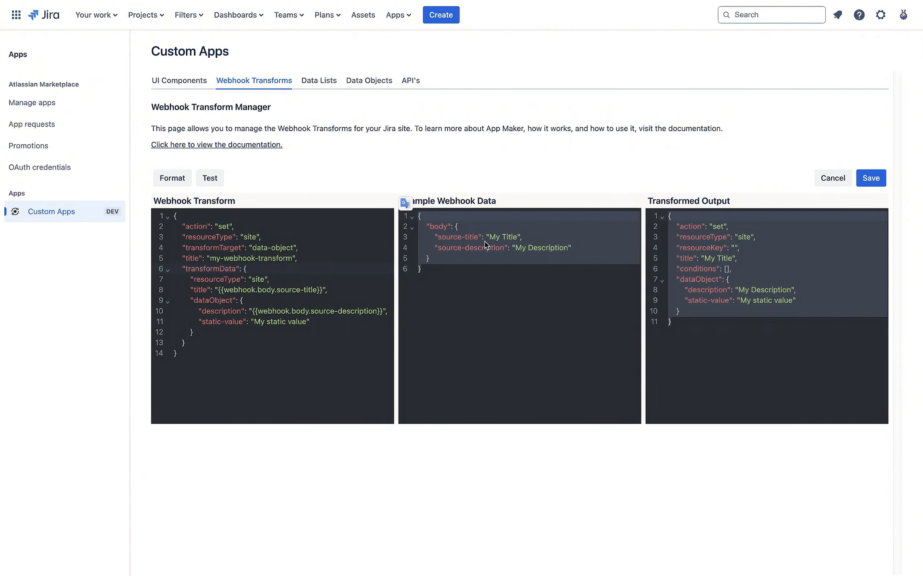
pyautogui.click(306, 309)
pyautogui.moveTo(246, 279); pyautogui.dragTo(302, 322)
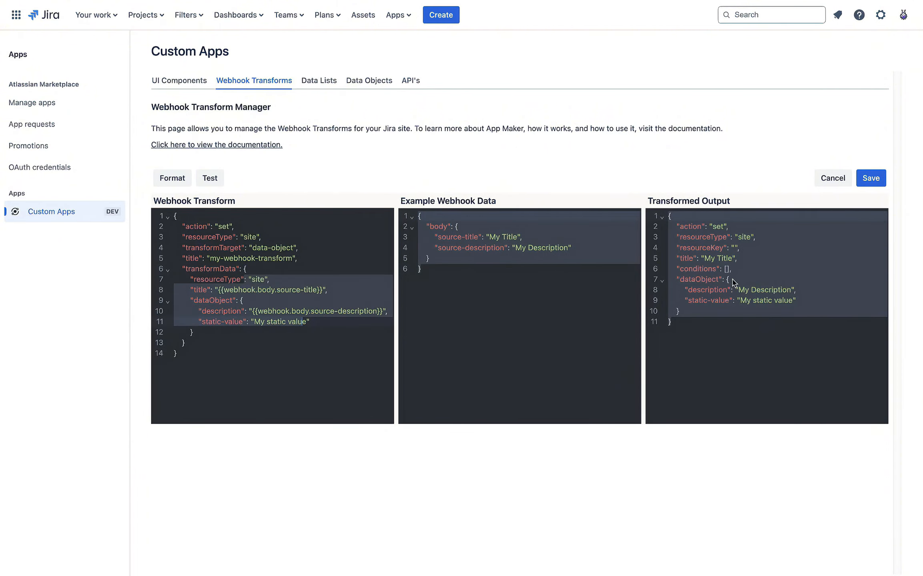
pyautogui.moveTo(698, 312); pyautogui.dragTo(687, 228)
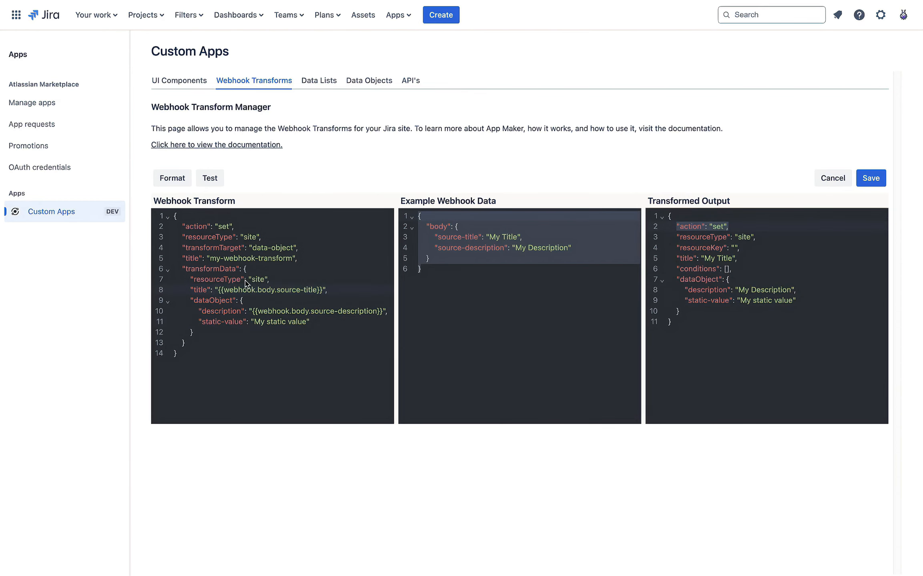
pyautogui.click(243, 280)
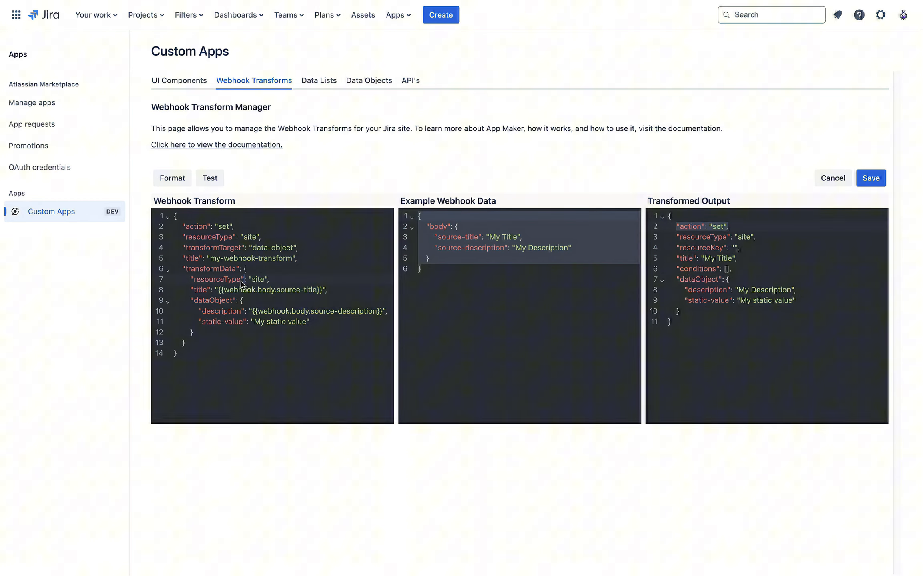
pyautogui.doubleClick(209, 280)
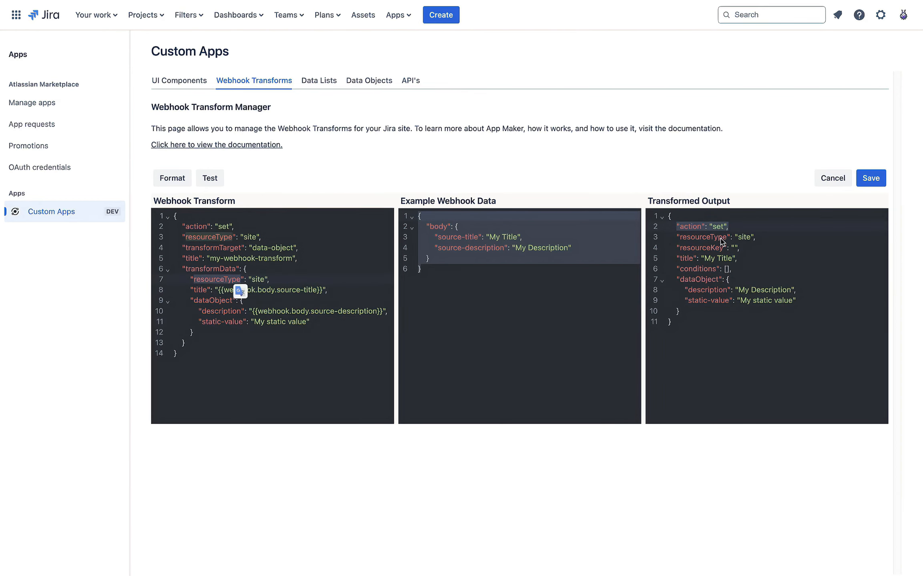
pyautogui.moveTo(721, 237); pyautogui.dragTo(739, 248)
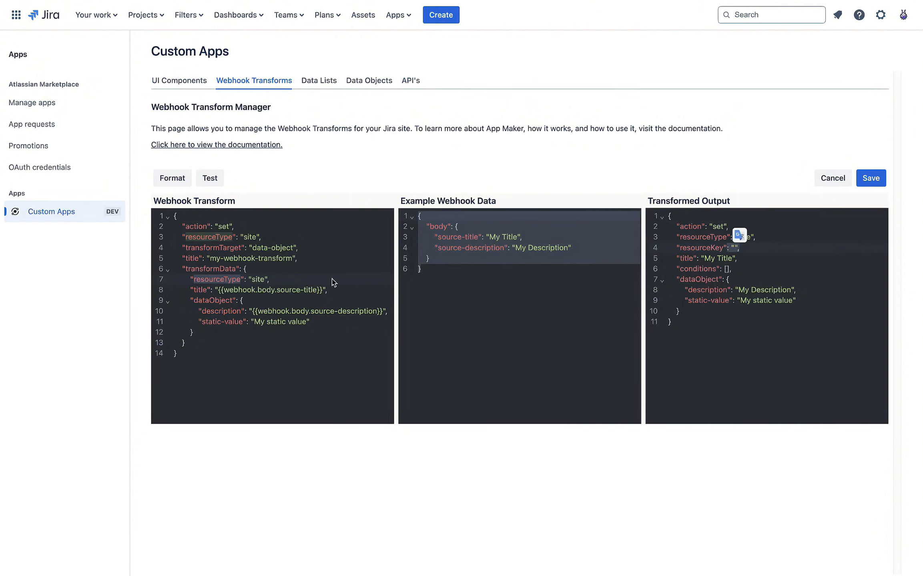
pyautogui.click(244, 289)
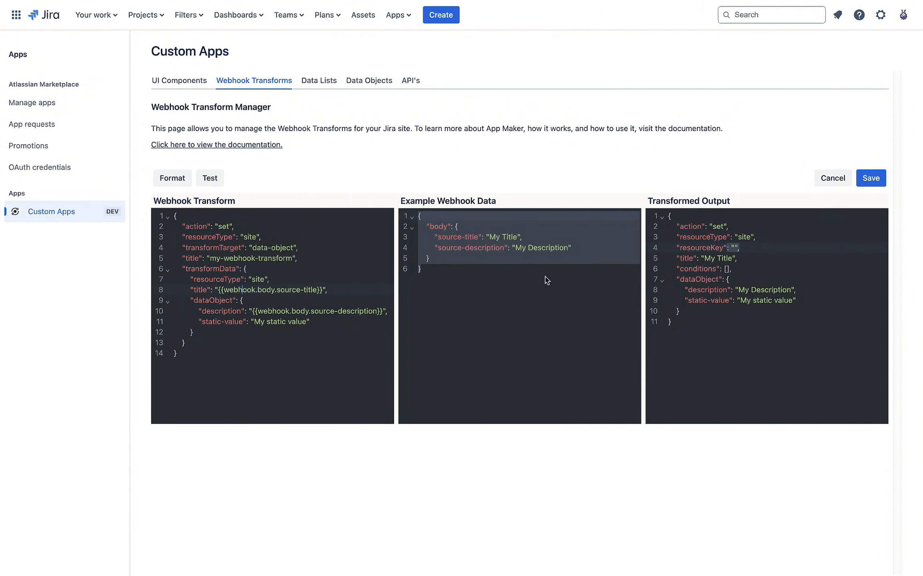
pyautogui.doubleClick(200, 290)
pyautogui.moveTo(219, 291); pyautogui.dragTo(322, 291)
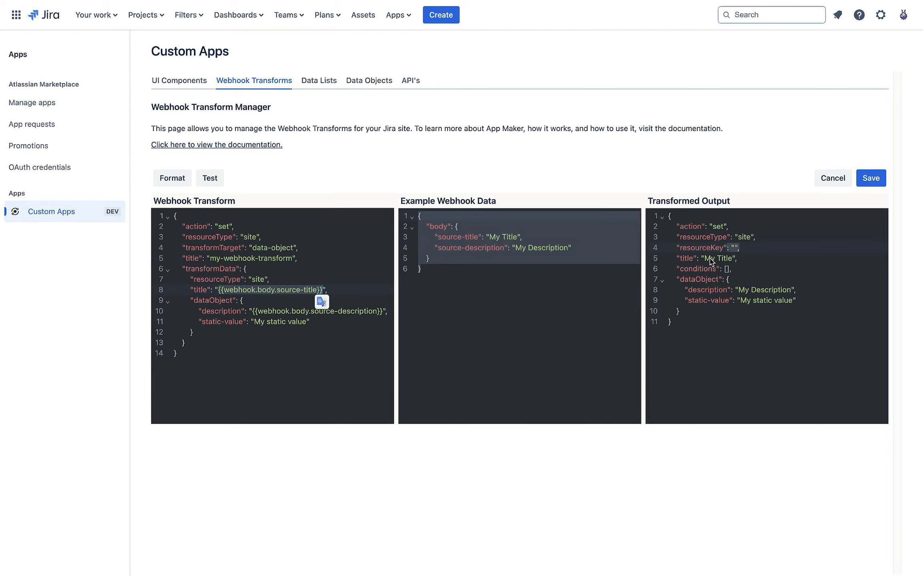
pyautogui.moveTo(709, 259); pyautogui.dragTo(723, 260)
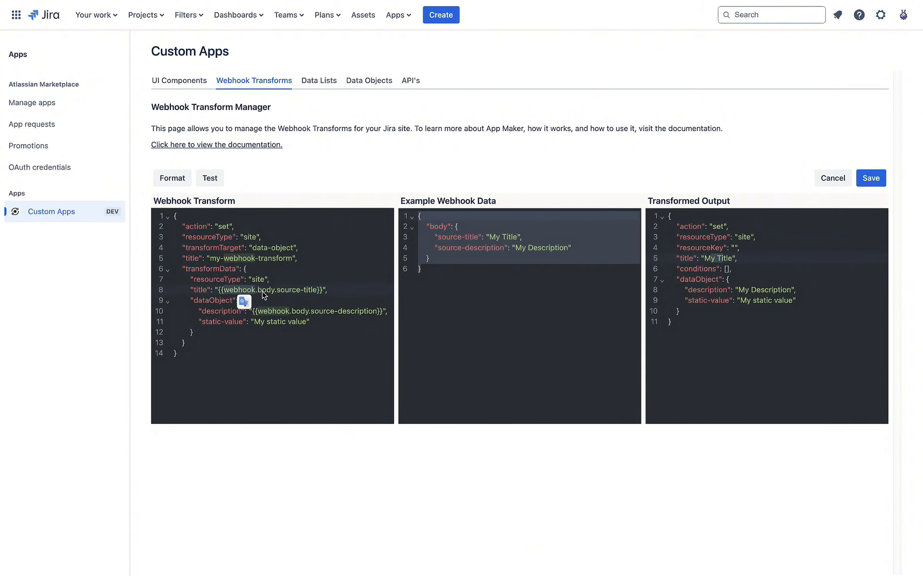
pyautogui.doubleClick(282, 291)
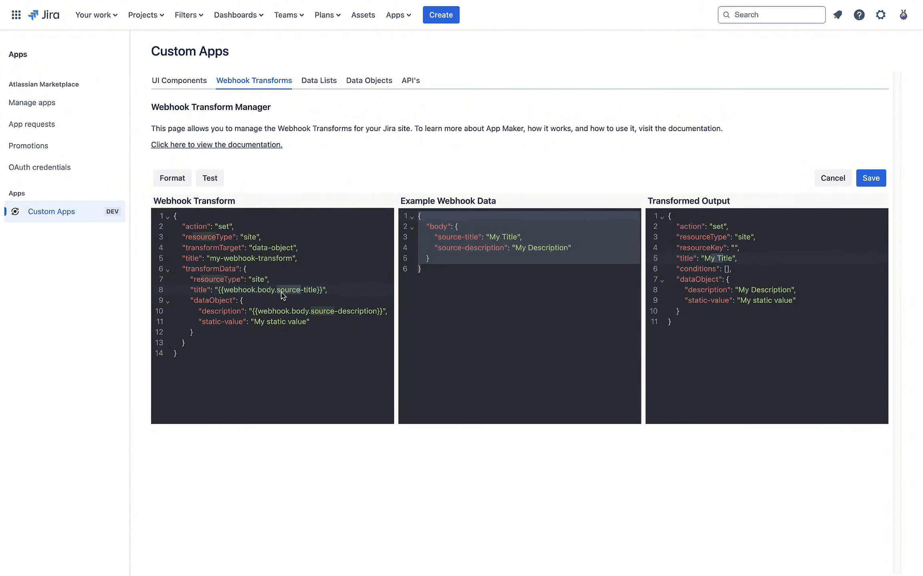
pyautogui.click(457, 314)
pyautogui.moveTo(448, 285); pyautogui.dragTo(412, 214)
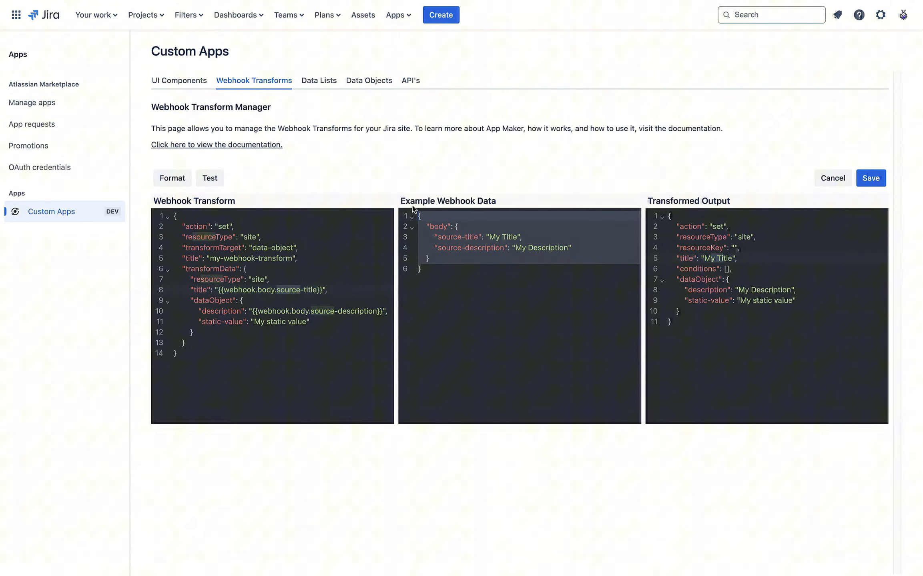
pyautogui.doubleClick(439, 226)
pyautogui.doubleClick(470, 237)
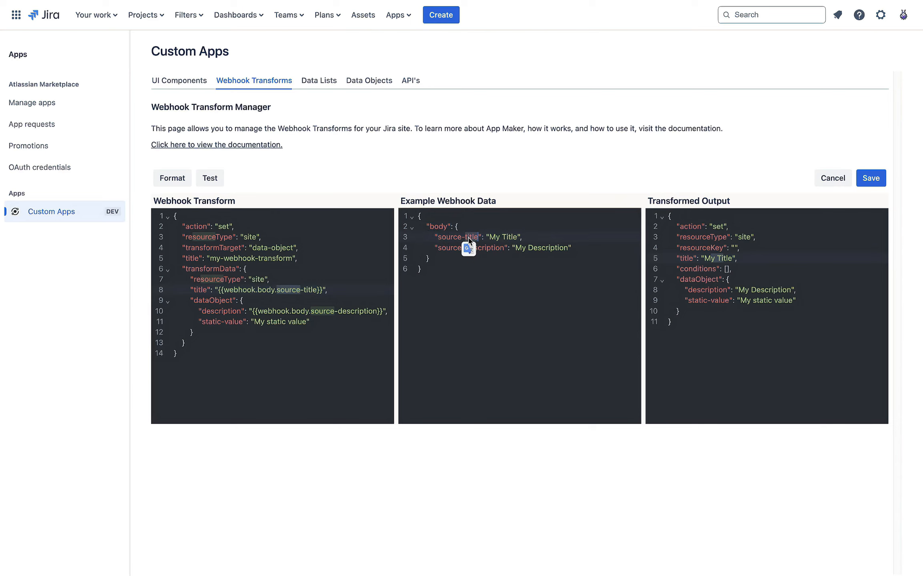
pyautogui.moveTo(489, 237); pyautogui.dragTo(519, 237)
pyautogui.click(491, 278)
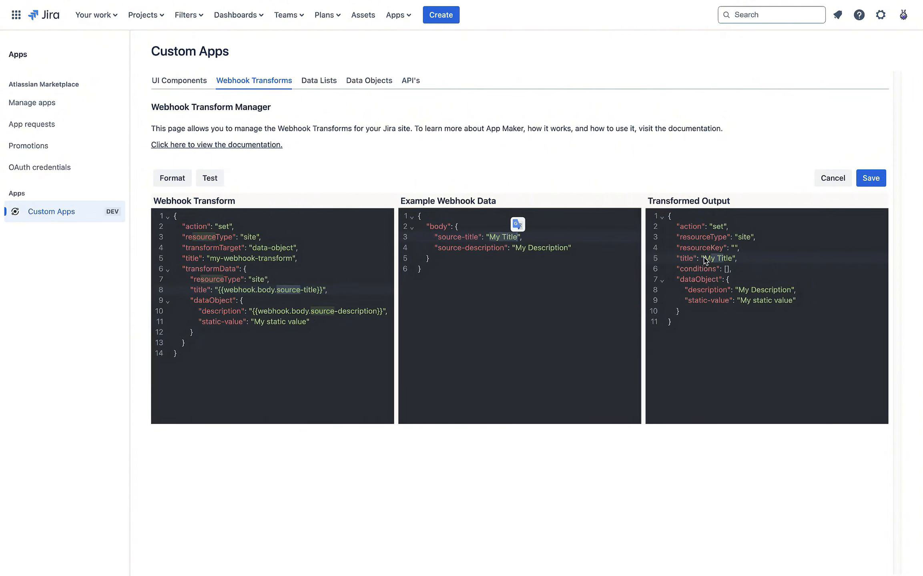
pyautogui.moveTo(704, 260); pyautogui.dragTo(734, 259)
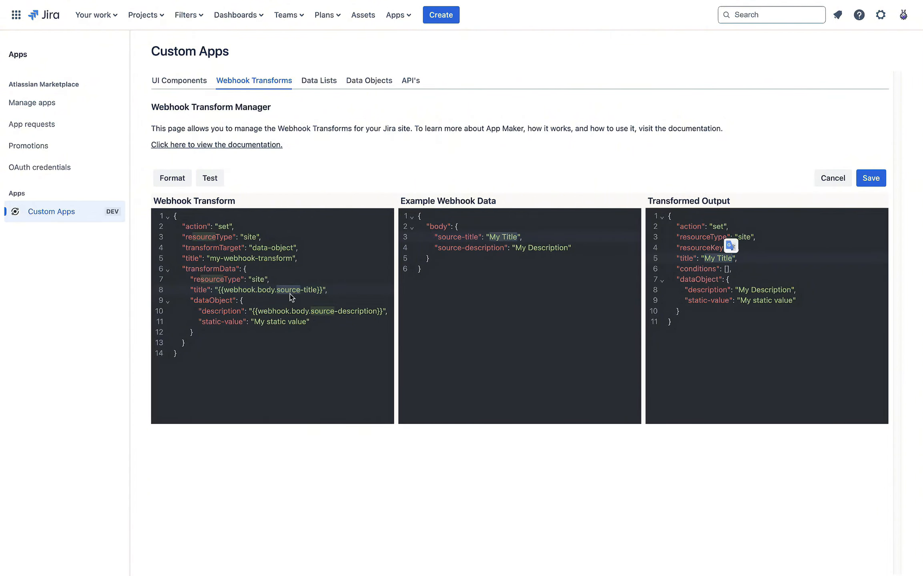
pyautogui.click(284, 280)
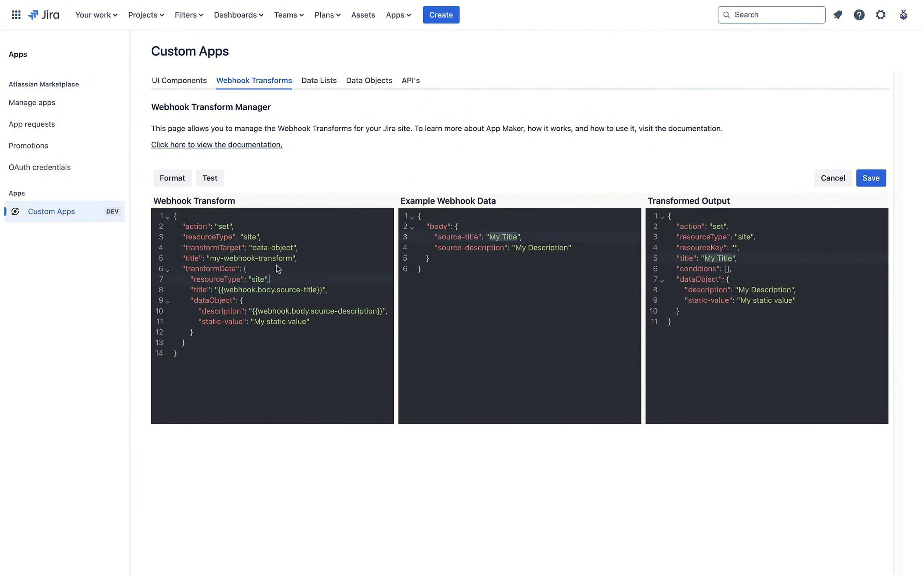
pyautogui.doubleClick(204, 301)
pyautogui.click(257, 301)
pyautogui.doubleClick(207, 301)
pyautogui.click(266, 301)
pyautogui.doubleClick(236, 311)
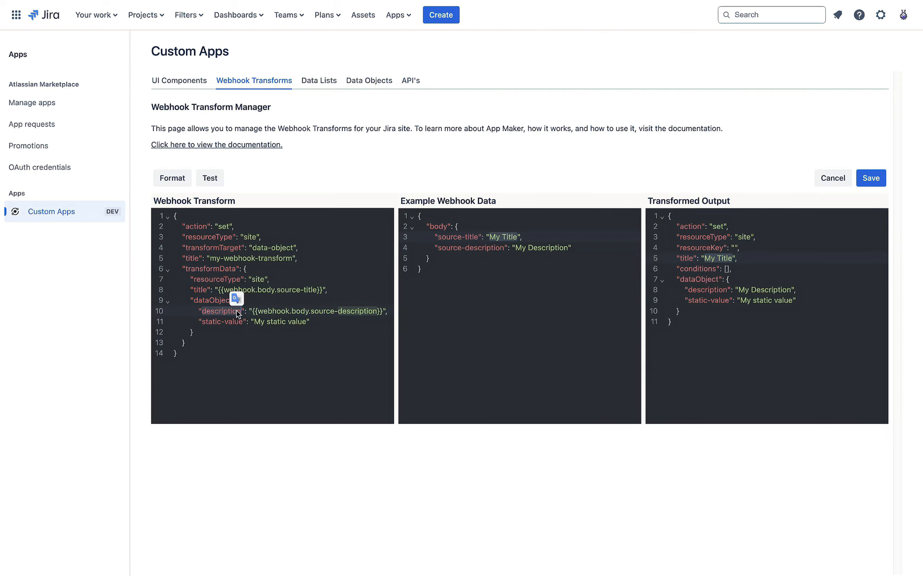
pyautogui.click(285, 311)
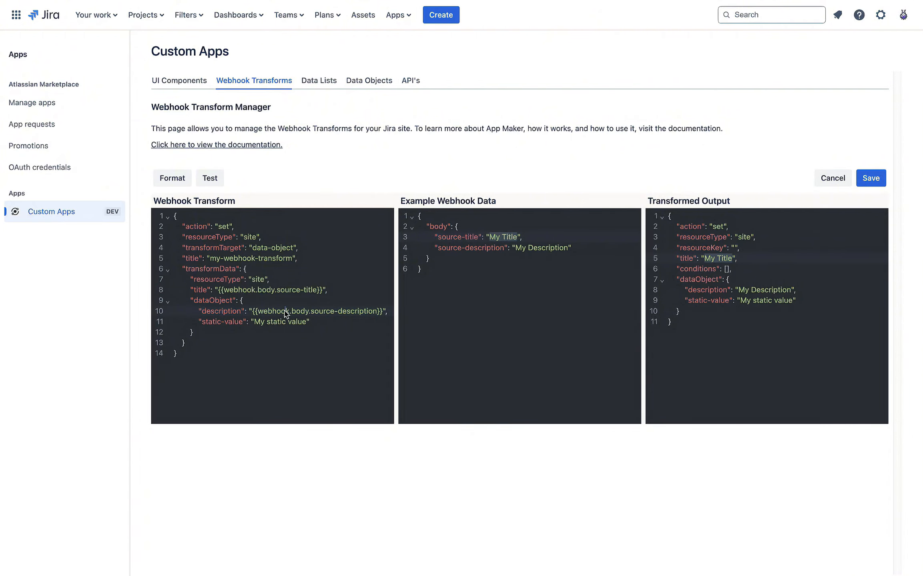
pyautogui.doubleClick(285, 311)
pyautogui.doubleClick(298, 312)
pyautogui.moveTo(319, 312); pyautogui.dragTo(364, 312)
pyautogui.click(483, 279)
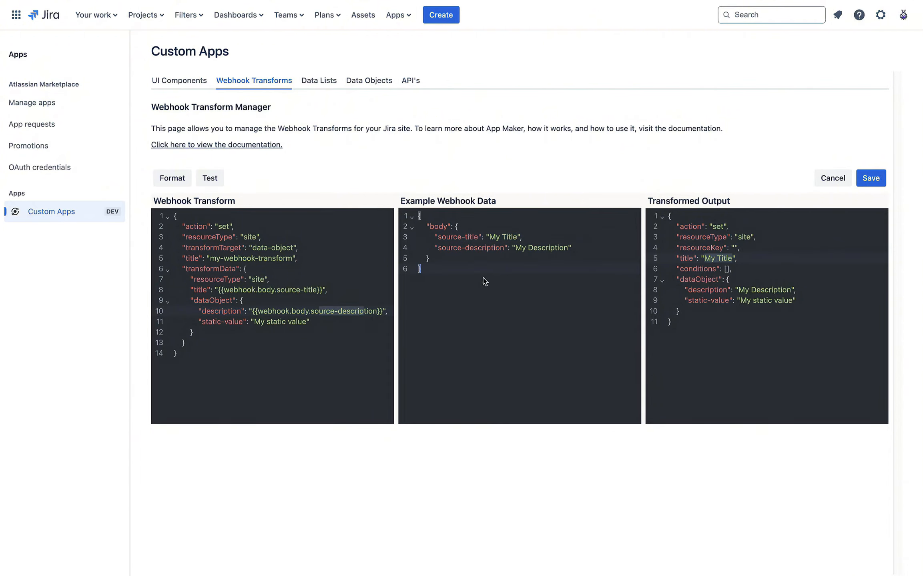
pyautogui.doubleClick(436, 226)
pyautogui.moveTo(450, 247); pyautogui.dragTo(551, 250)
pyautogui.click(512, 262)
pyautogui.click(343, 322)
pyautogui.moveTo(224, 324); pyautogui.dragTo(310, 323)
pyautogui.click(774, 300)
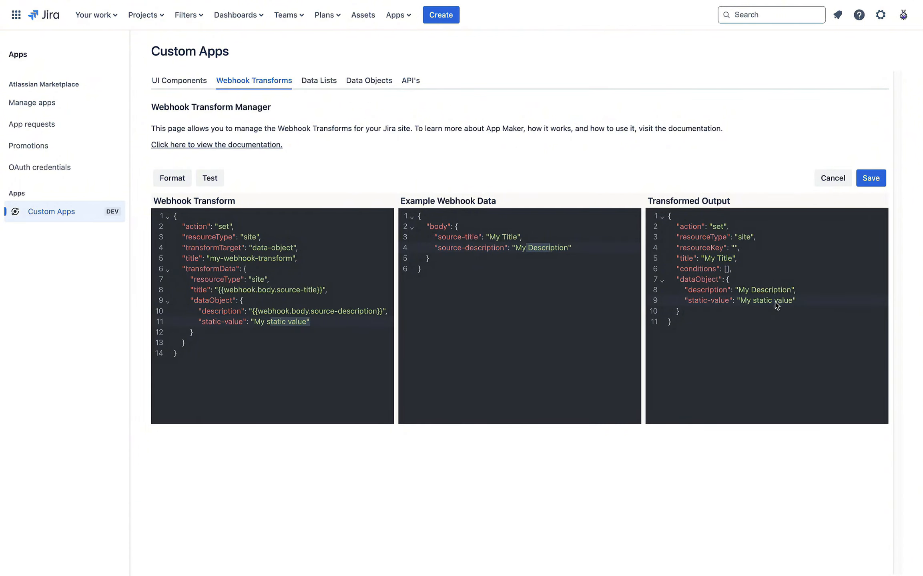
pyautogui.click(305, 334)
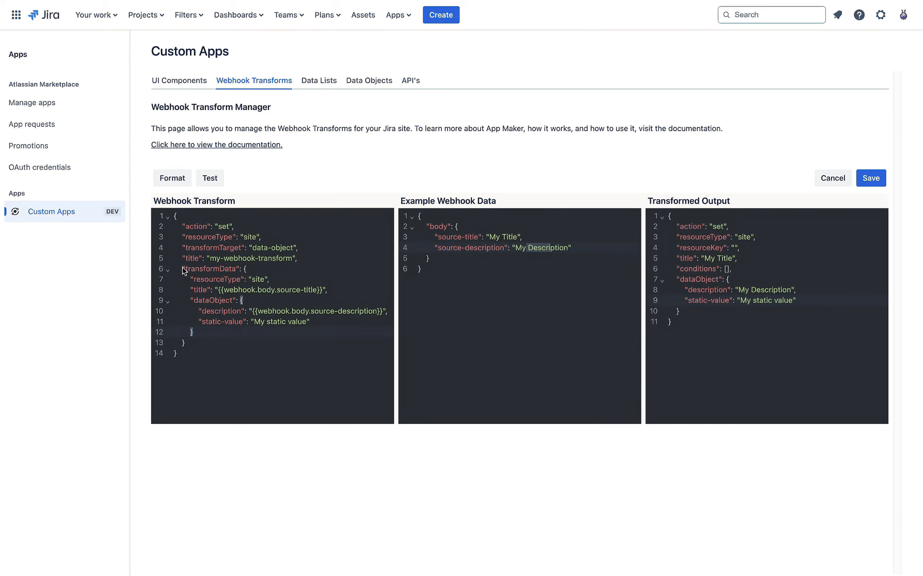
pyautogui.moveTo(183, 268); pyautogui.dragTo(281, 356)
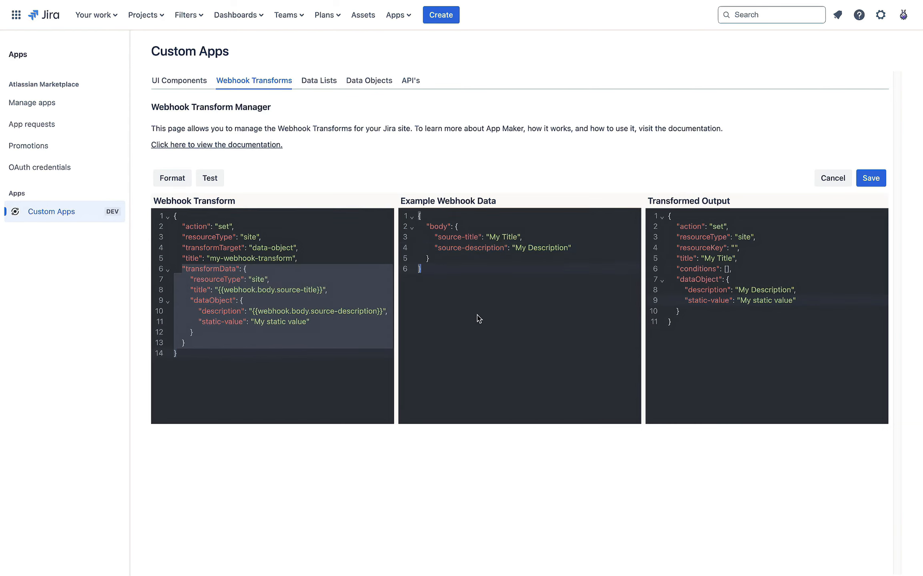
pyautogui.moveTo(430, 268); pyautogui.dragTo(411, 217)
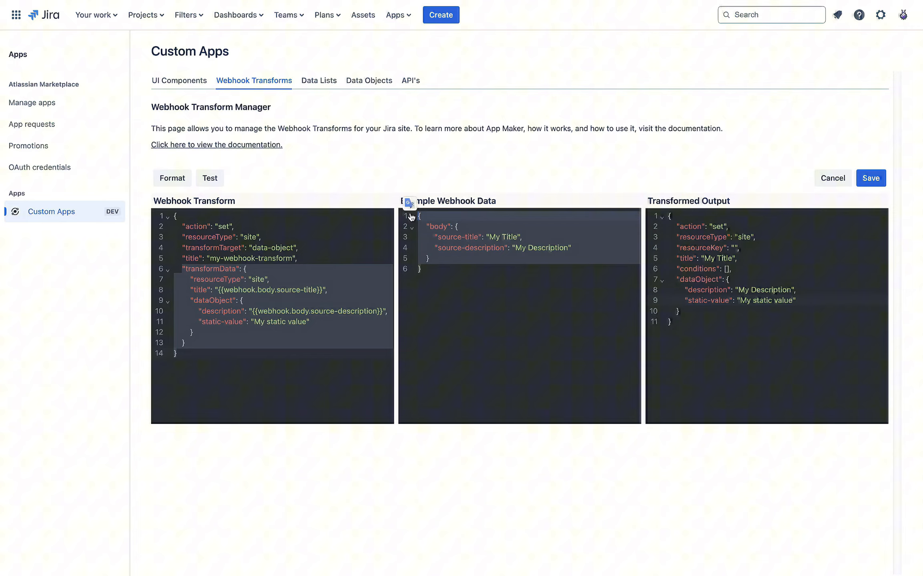
pyautogui.click(487, 284)
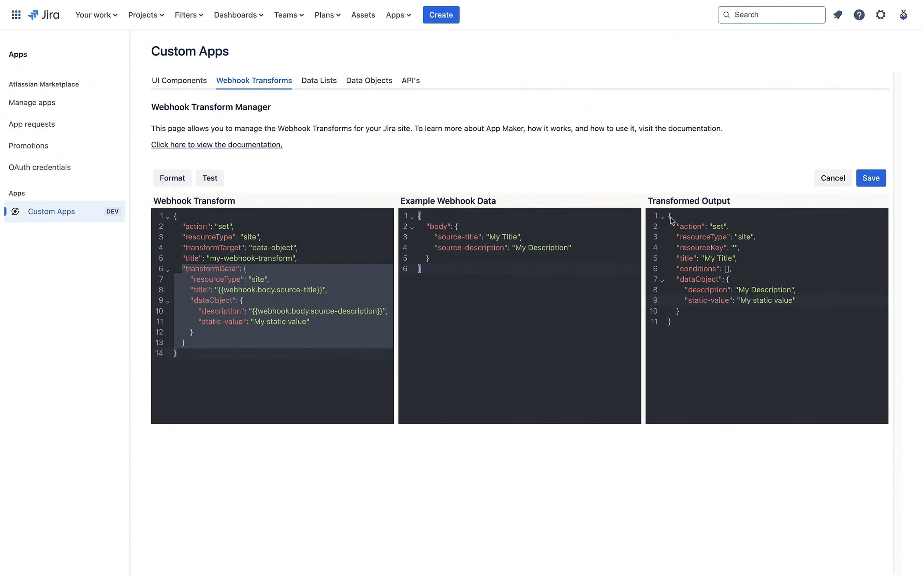
pyautogui.moveTo(671, 220); pyautogui.dragTo(707, 322)
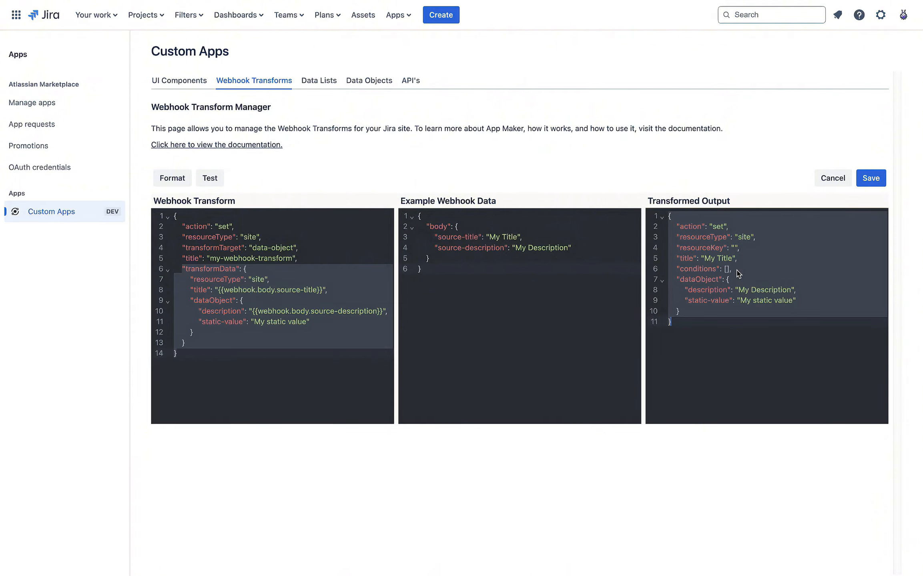
pyautogui.click(740, 300)
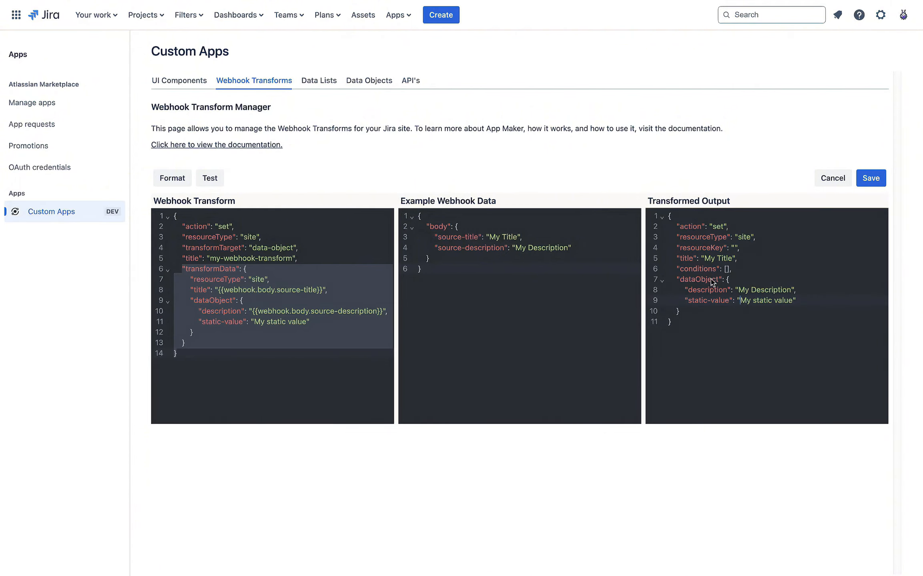
pyautogui.click(730, 269)
pyautogui.moveTo(740, 301); pyautogui.dragTo(796, 301)
pyautogui.click(308, 312)
pyautogui.moveTo(256, 322); pyautogui.dragTo(297, 322)
pyautogui.click(259, 322)
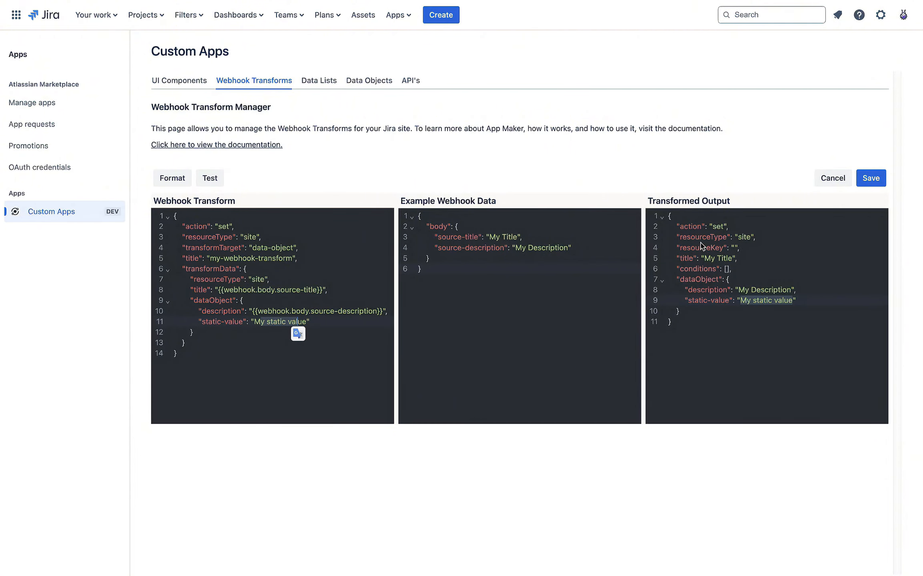
pyautogui.moveTo(695, 237); pyautogui.dragTo(731, 301)
pyautogui.click(322, 336)
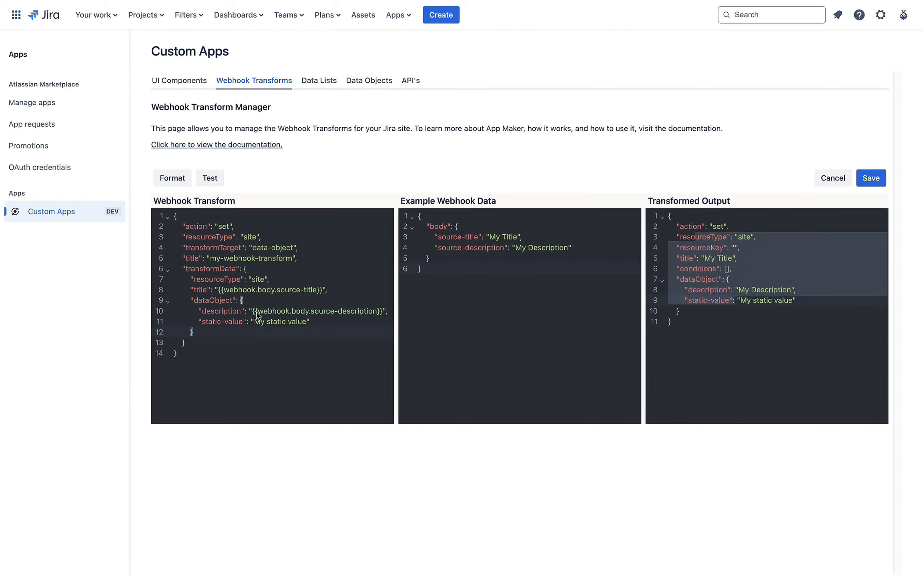
pyautogui.click(256, 313)
pyautogui.click(264, 323)
pyautogui.click(288, 333)
pyautogui.click(200, 268)
pyautogui.doubleClick(200, 268)
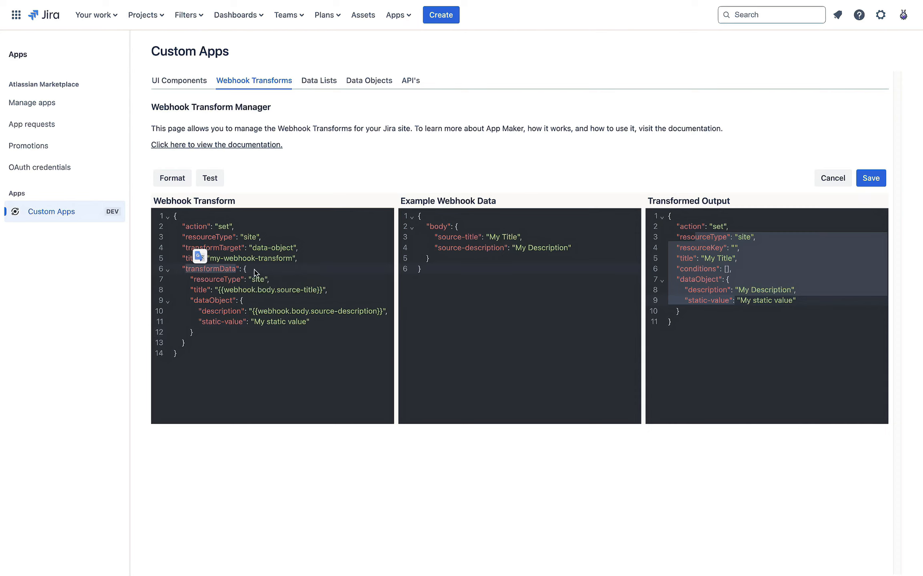
pyautogui.click(255, 272)
pyautogui.moveTo(196, 282); pyautogui.dragTo(239, 342)
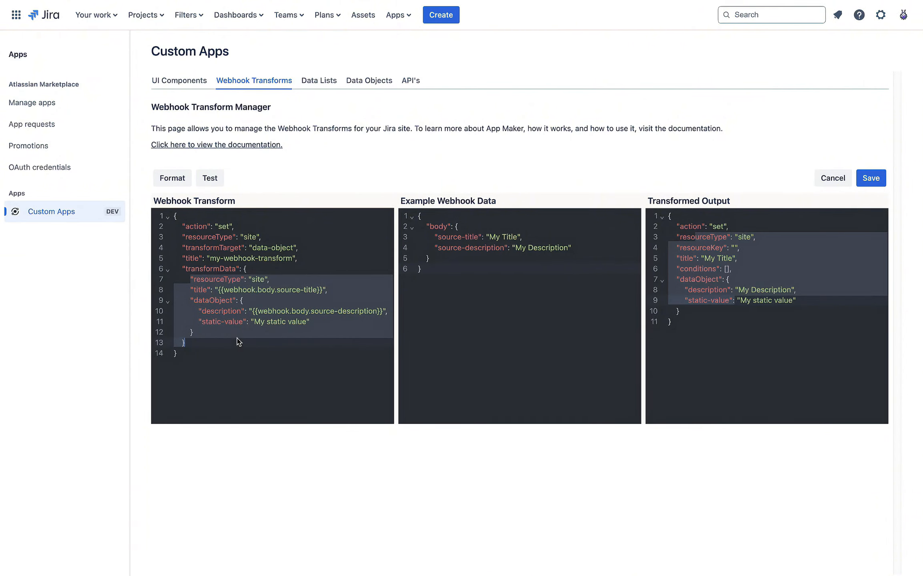
pyautogui.click(258, 356)
pyautogui.doubleClick(704, 236)
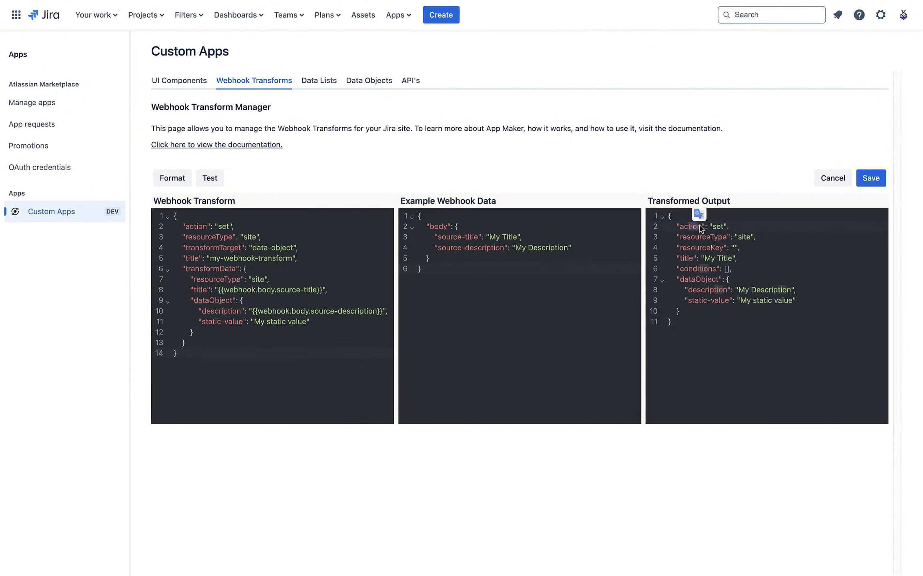
pyautogui.doubleClick(694, 239)
pyautogui.doubleClick(700, 248)
pyautogui.moveTo(691, 247); pyautogui.dragTo(749, 329)
pyautogui.click(748, 330)
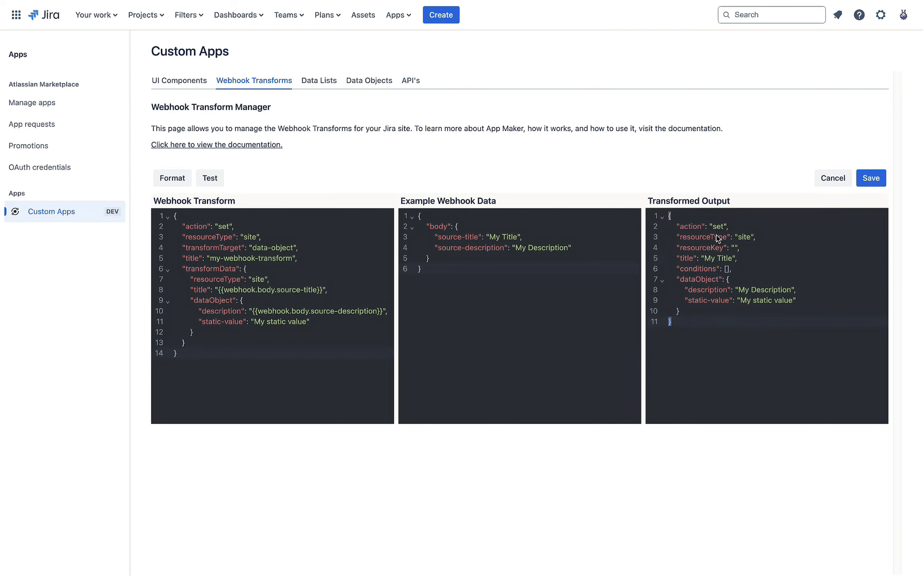
pyautogui.doubleClick(741, 237)
pyautogui.click(714, 247)
pyautogui.doubleClick(713, 247)
pyautogui.doubleClick(715, 238)
pyautogui.doubleClick(693, 245)
pyautogui.doubleClick(686, 258)
pyautogui.click(755, 276)
pyautogui.moveTo(223, 290); pyautogui.dragTo(303, 294)
pyautogui.click(305, 301)
pyautogui.doubleClick(233, 291)
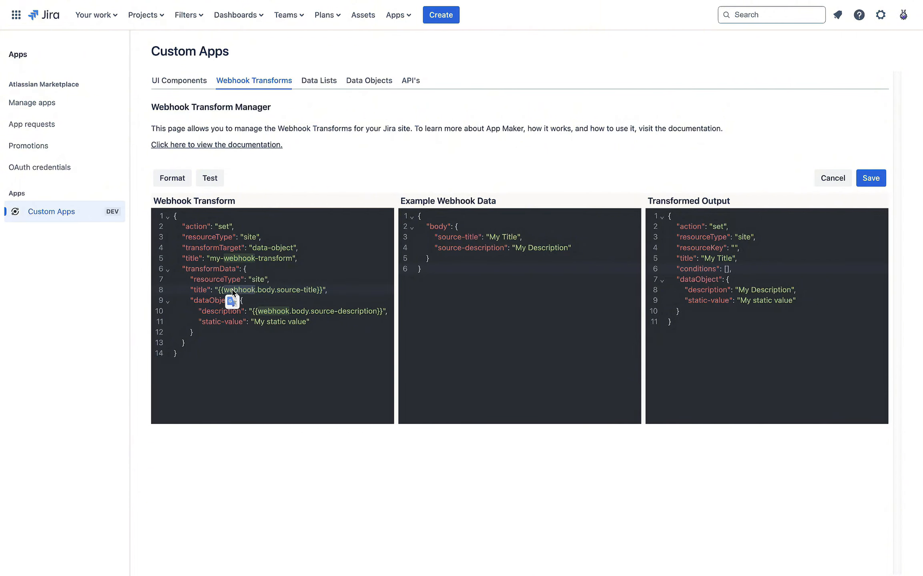
# Step: Change the line 8 title mapping to {{dataObjects.site.system_status.api}}
pyautogui.click(271, 297)
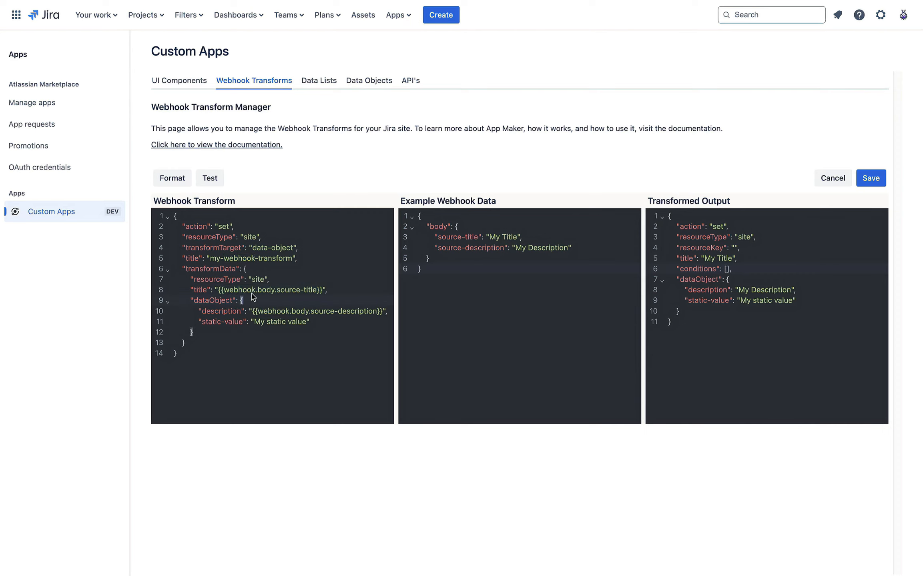
pyautogui.doubleClick(241, 288)
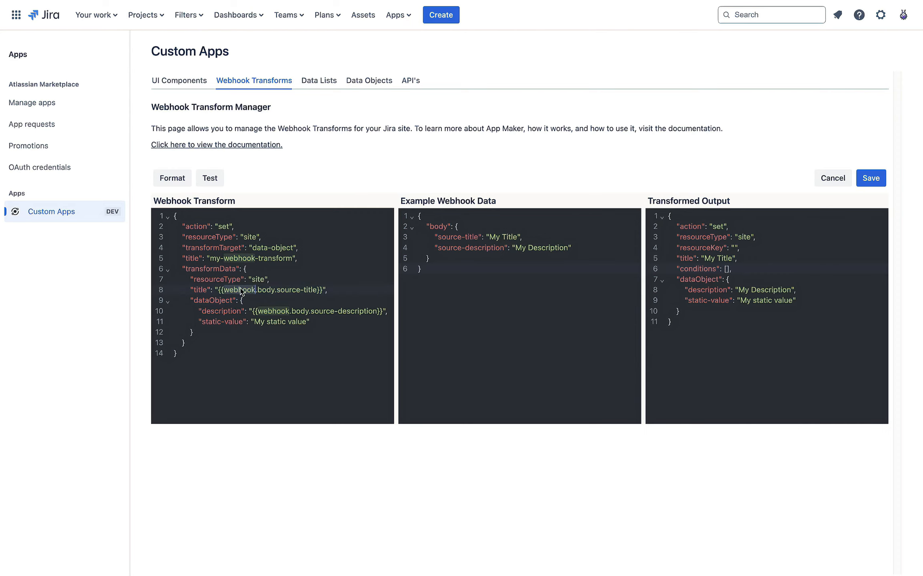
pyautogui.click(278, 292)
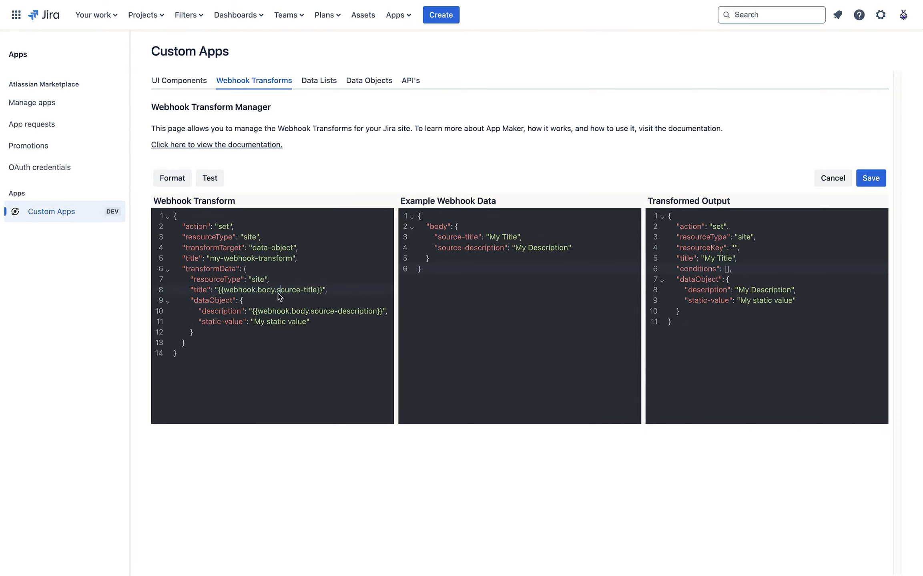
pyautogui.doubleClick(242, 292)
pyautogui.write('dataObjects.site')
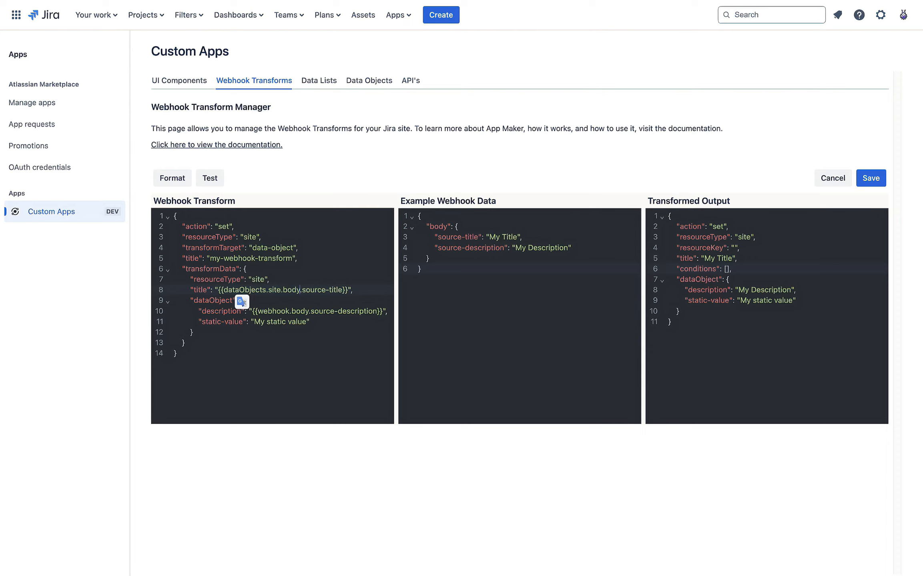
pyautogui.press('BackSpace')
pyautogui.press('BackSpace')
pyautogui.press('BackSpace')
pyautogui.press('BackSpace')
pyautogui.write('system_status')
pyautogui.click(336, 289)
pyautogui.keyDown('shift'); pyautogui.click(376, 289); pyautogui.keyUp('shift')
pyautogui.write('api')
pyautogui.click(350, 310)
# Step: Review the new dataObjects.site.system_status path in the title mapping
pyautogui.moveTo(226, 291); pyautogui.dragTo(297, 291)
pyautogui.click(269, 291)
pyautogui.doubleClick(324, 292)
pyautogui.click(322, 299)
pyautogui.moveTo(223, 291); pyautogui.dragTo(335, 292)
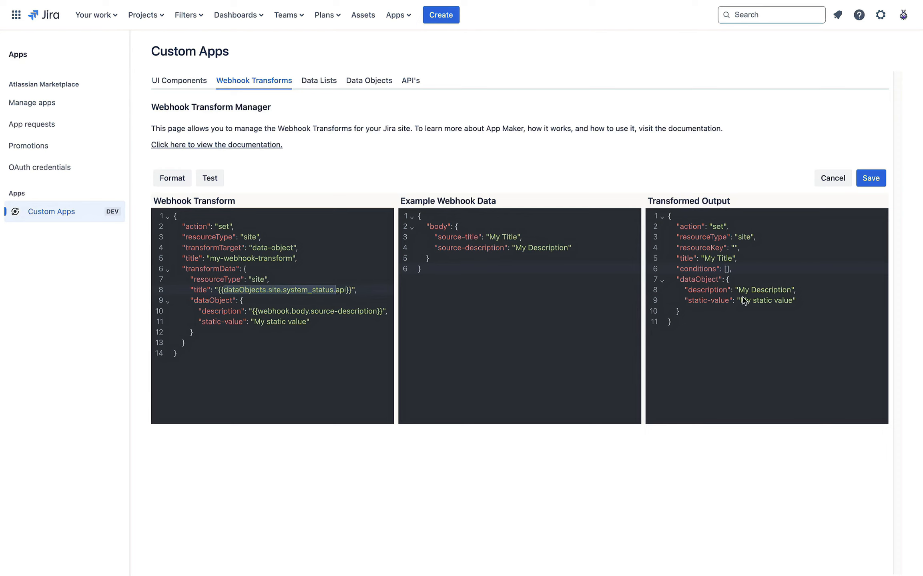
pyautogui.click(250, 290)
pyautogui.moveTo(233, 293); pyautogui.dragTo(299, 295)
pyautogui.click(290, 299)
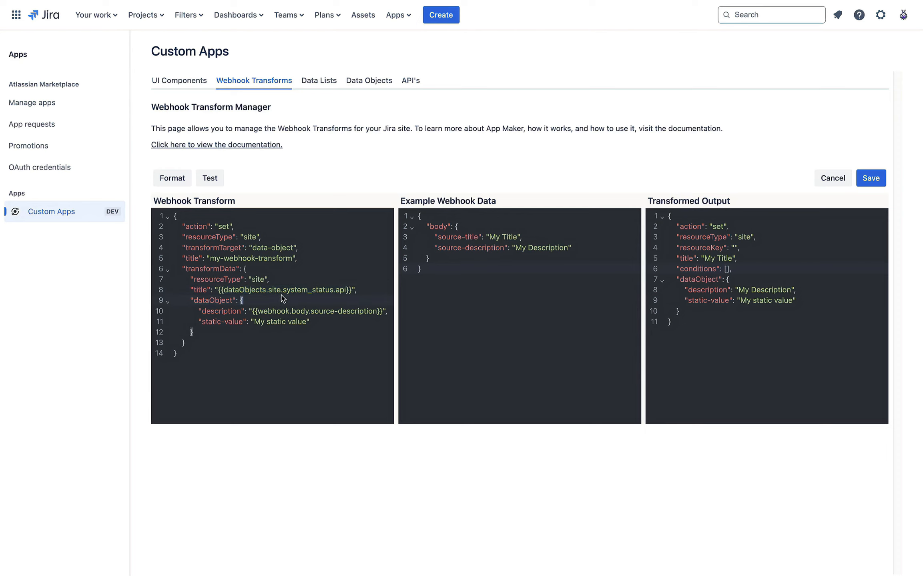
pyautogui.doubleClick(245, 291)
pyautogui.click(259, 300)
# Step: Look over the webhook, body and source parts of the description mapping
pyautogui.doubleClick(272, 311)
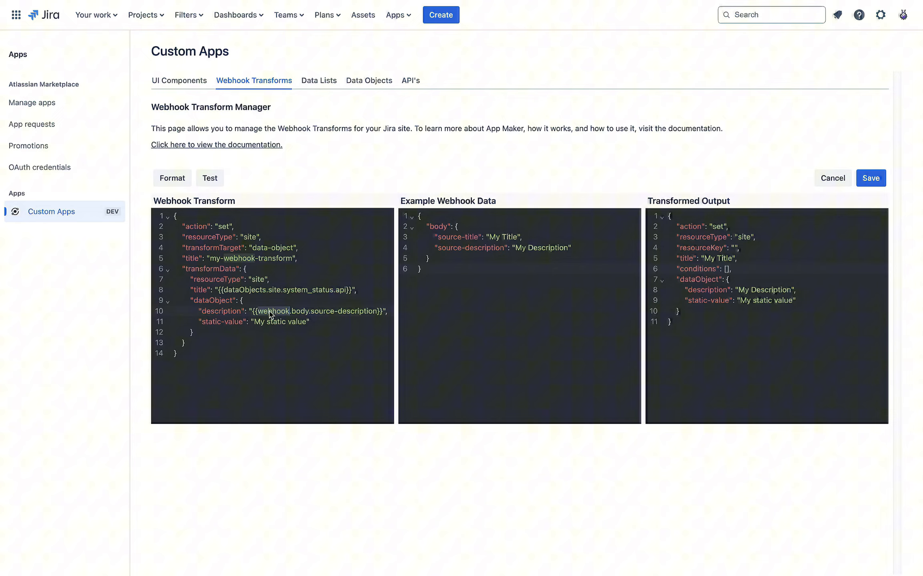
pyautogui.doubleClick(302, 312)
pyautogui.doubleClick(325, 312)
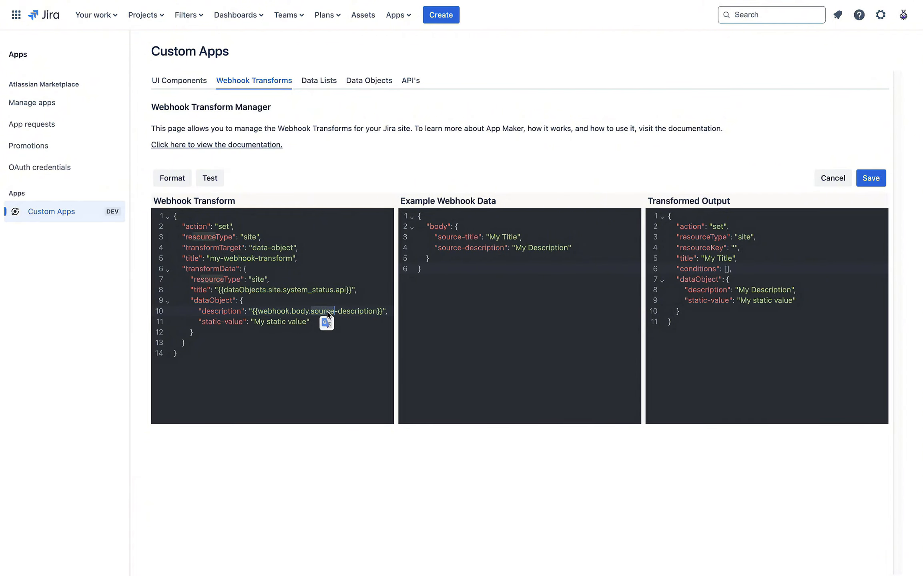
pyautogui.click(314, 313)
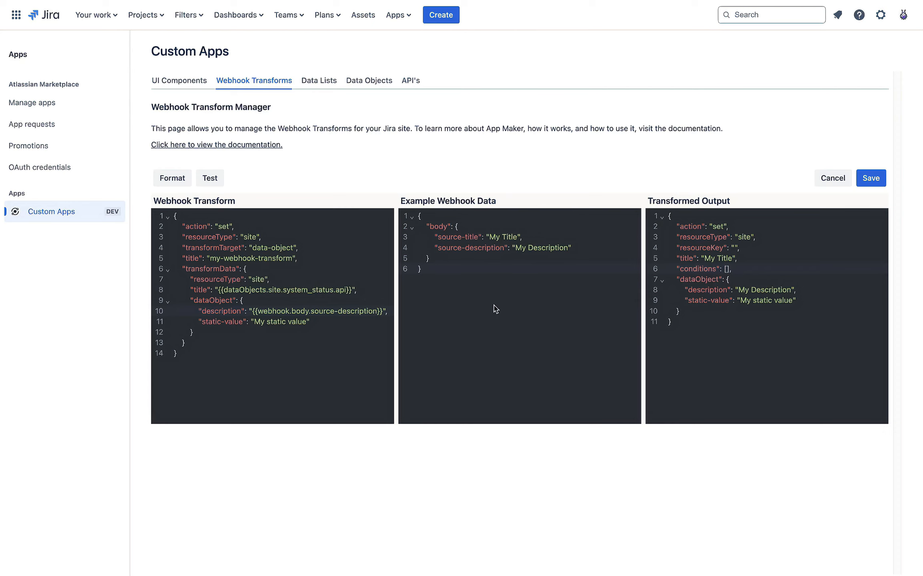
# Step: Replace the example webhook data with the pasted event status-checks payload and format it
pyautogui.click(446, 271)
pyautogui.moveTo(454, 272); pyautogui.dragTo(411, 195)
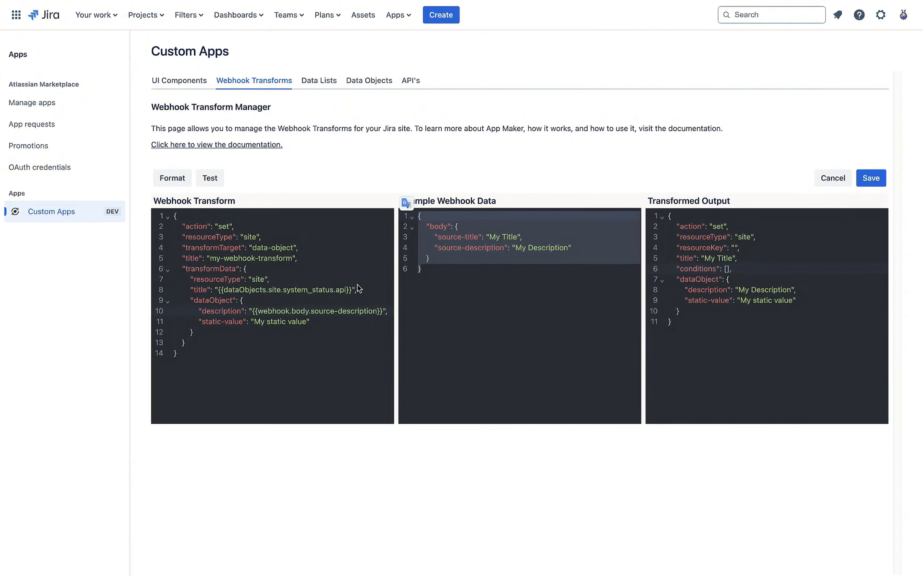
pyautogui.write('{  "event": {   "status-checks": {    "website": "Offline",    "api": "Online"   }  } }')
pyautogui.click(172, 178)
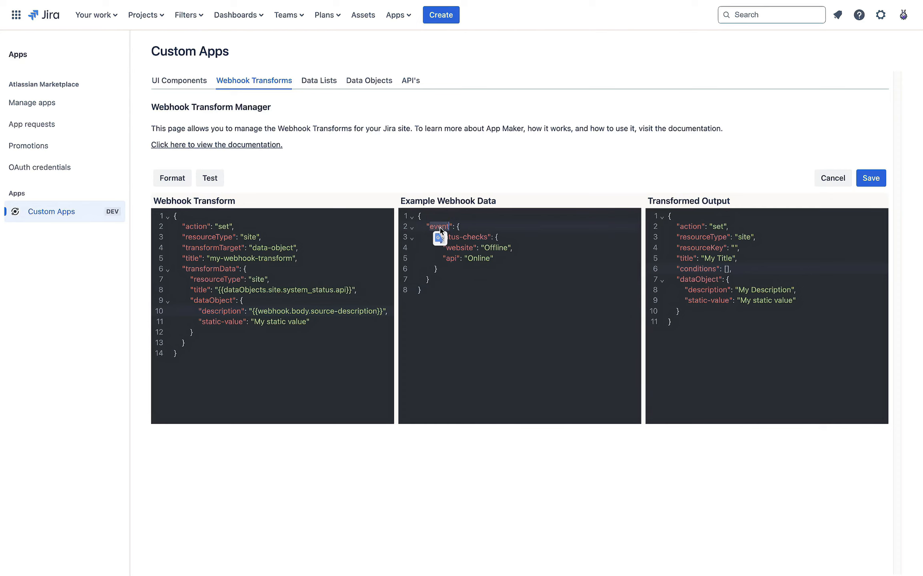
# Step: Review the status-checks entries: website Offline and api Online
pyautogui.click(495, 281)
pyautogui.doubleClick(459, 237)
pyautogui.click(519, 239)
pyautogui.doubleClick(459, 249)
pyautogui.doubleClick(452, 260)
pyautogui.doubleClick(459, 249)
pyautogui.doubleClick(451, 259)
pyautogui.click(511, 280)
# Step: Check the extent of the event block and the outer braces of the sample data
pyautogui.click(466, 249)
pyautogui.moveTo(428, 226); pyautogui.dragTo(481, 295)
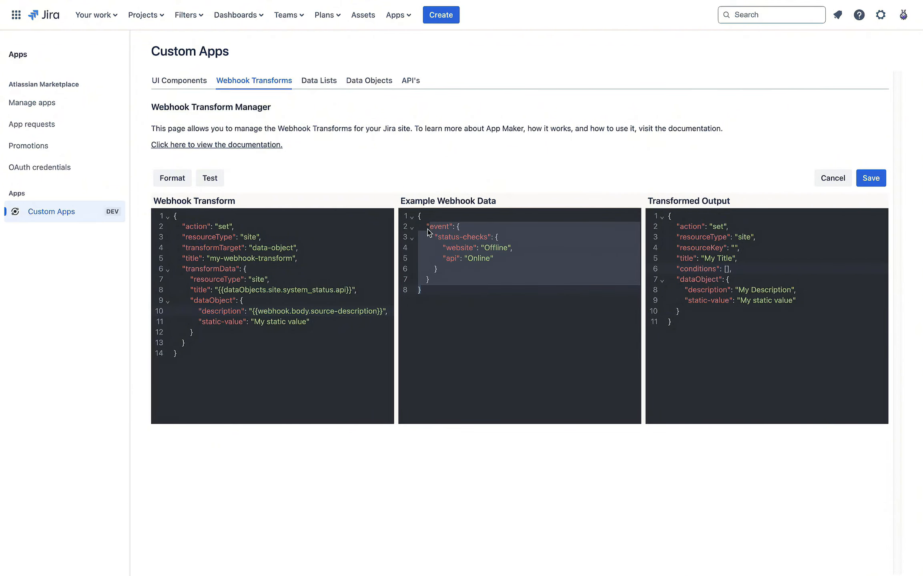
pyautogui.moveTo(426, 226); pyautogui.dragTo(435, 234)
pyautogui.click(458, 231)
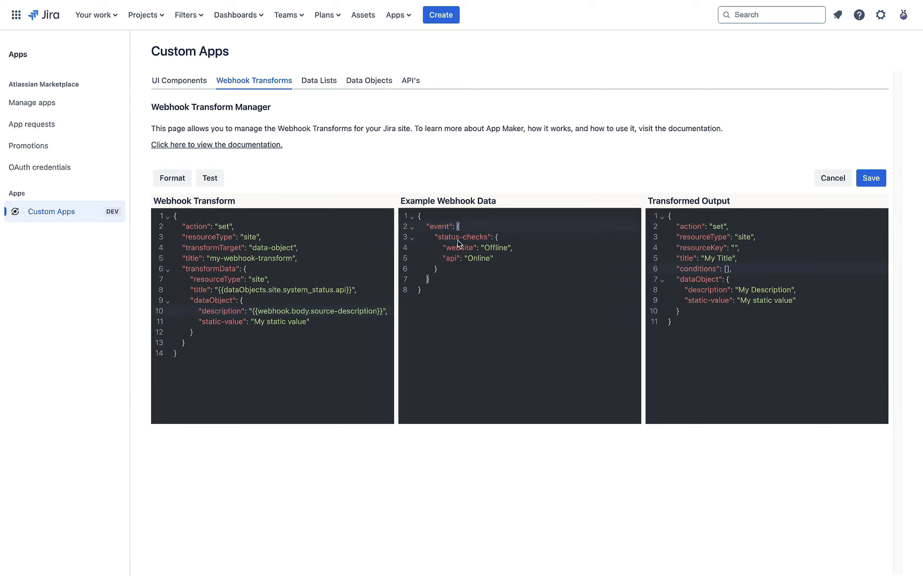
pyautogui.click(443, 292)
# Step: Strip the event wrapper, rename the status-checks key to system_status and reformat
pyautogui.moveTo(458, 228); pyautogui.dragTo(418, 216)
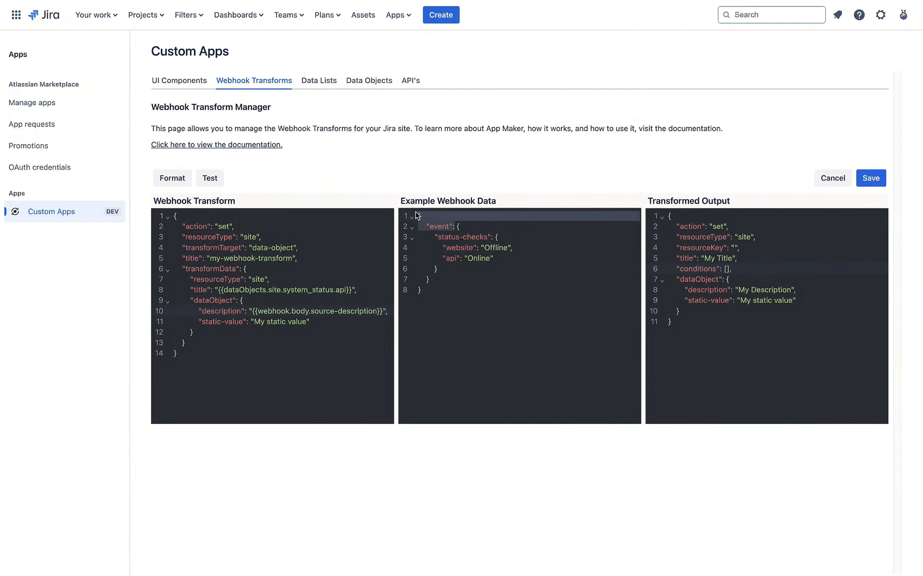
pyautogui.press('BackSpace')
pyautogui.click(428, 279)
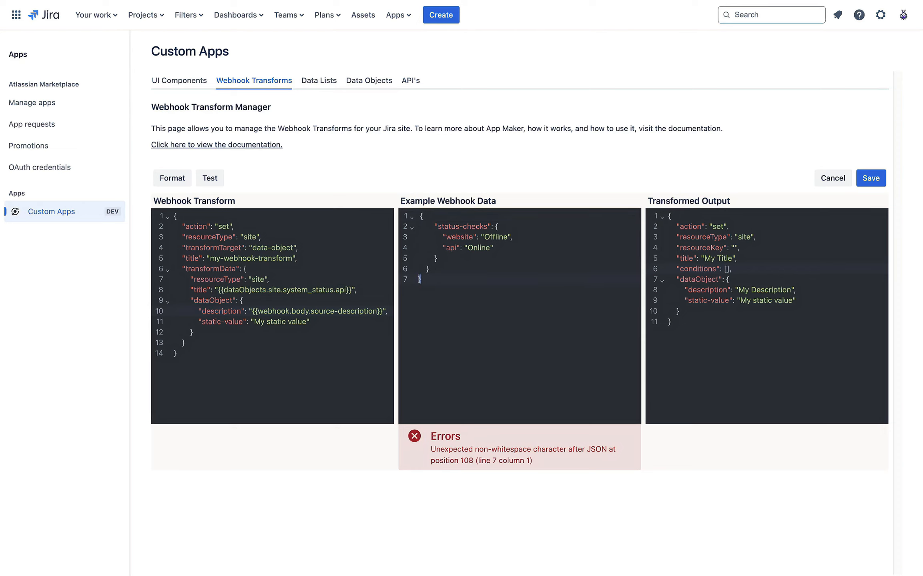
pyautogui.press('BackSpace')
pyautogui.press('BackSpace')
pyautogui.doubleClick(460, 226)
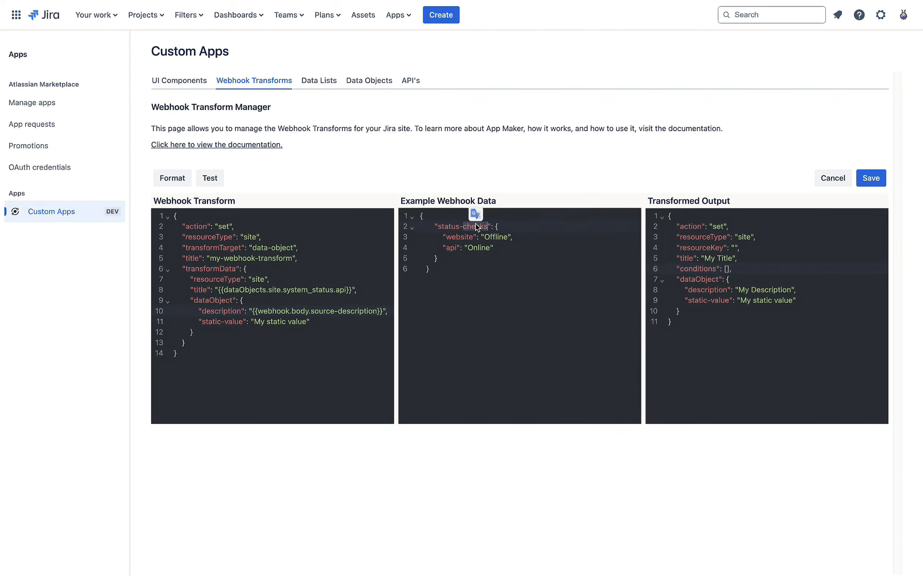
pyautogui.press('BackSpace')
pyautogui.press('BackSpace')
pyautogui.press('BackSpace')
pyautogui.press('BackSpace')
pyautogui.write('ystem_status')
pyautogui.click(498, 263)
pyautogui.click(171, 179)
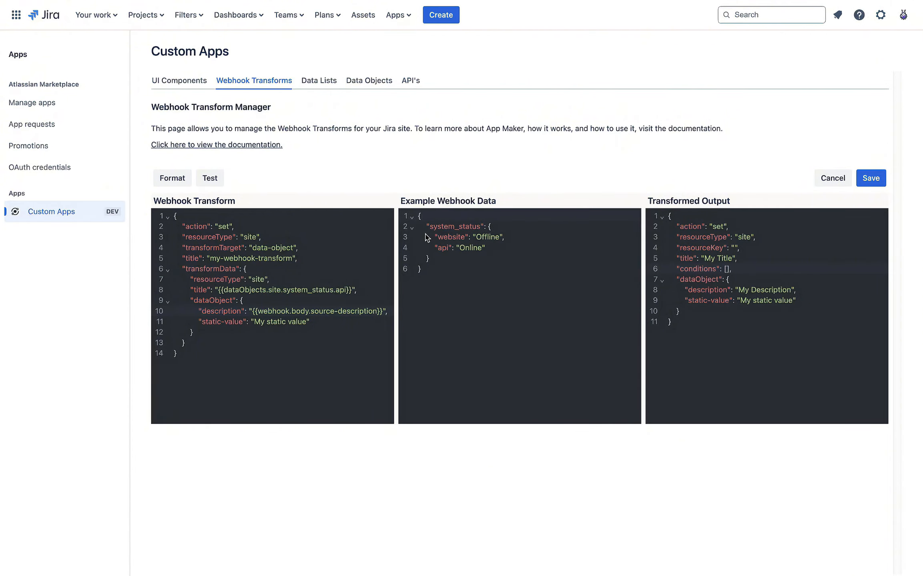
pyautogui.click(467, 271)
pyautogui.click(516, 464)
# Step: Replace the sample data with the event status-checks payload again and re-indent it
pyautogui.click(542, 248)
pyautogui.hotkey('ctrl', 'a')
pyautogui.press('BackSpace')
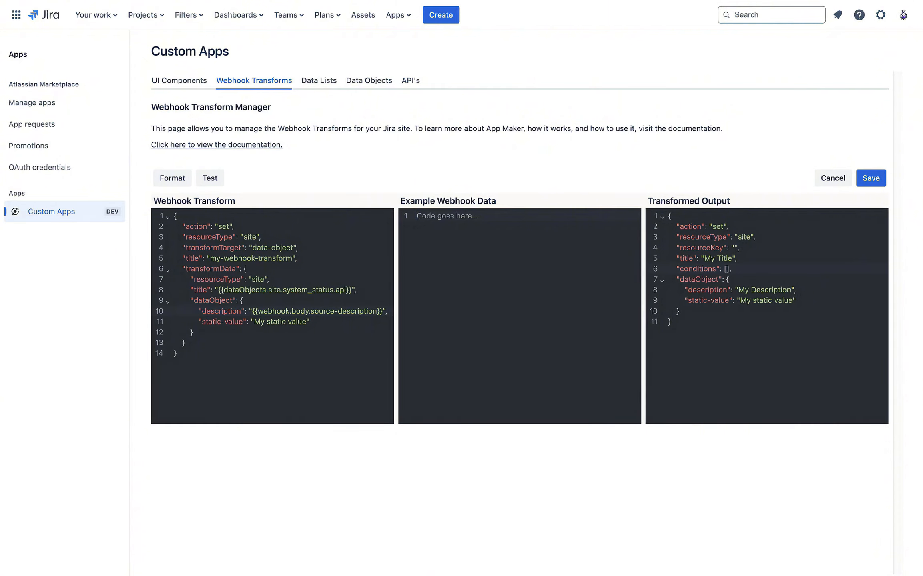
pyautogui.write('{  "event": {   "status-checks": {    "website": "Offline",    "api": "Online"   }  } }')
pyautogui.click(168, 179)
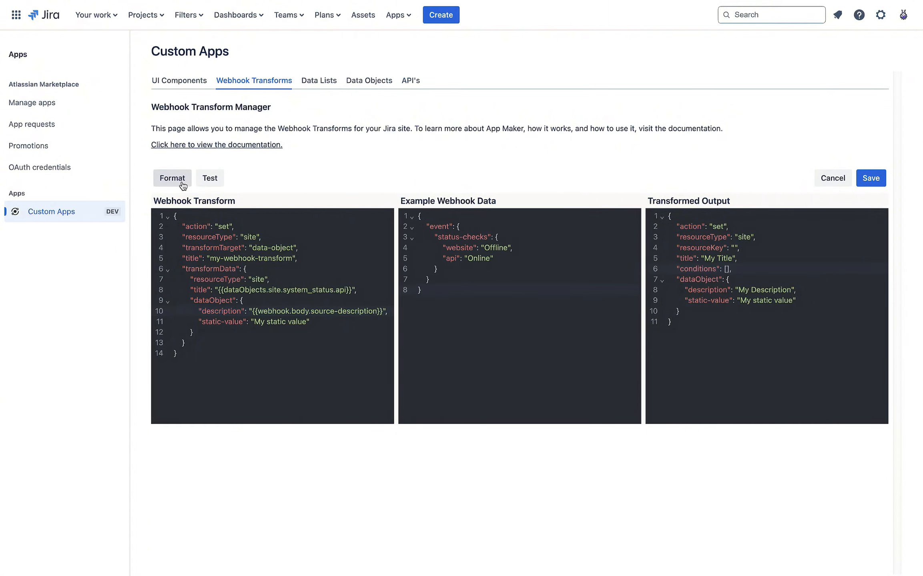
# Step: Select all of the existing example webhook data up to the final closing brace
pyautogui.click(444, 282)
pyautogui.click(434, 289)
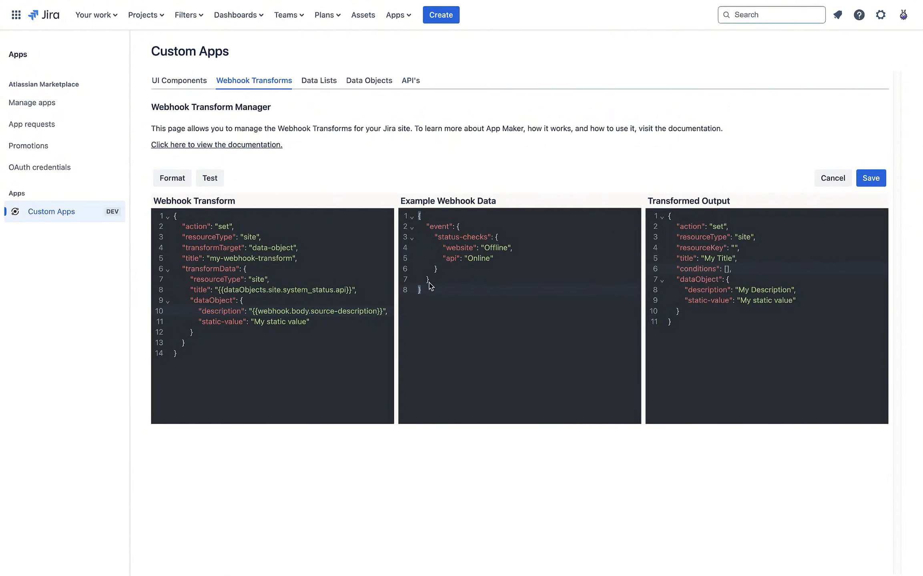
pyautogui.moveTo(418, 290); pyautogui.dragTo(404, 219)
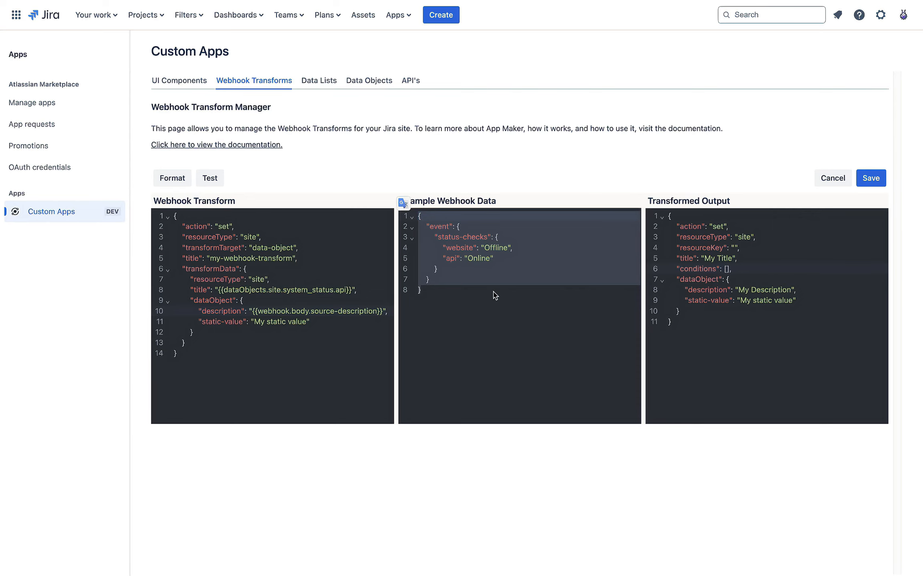
# Step: Wrap the pasted event payload inside a new "body" object and format it
pyautogui.press('BackSpace')
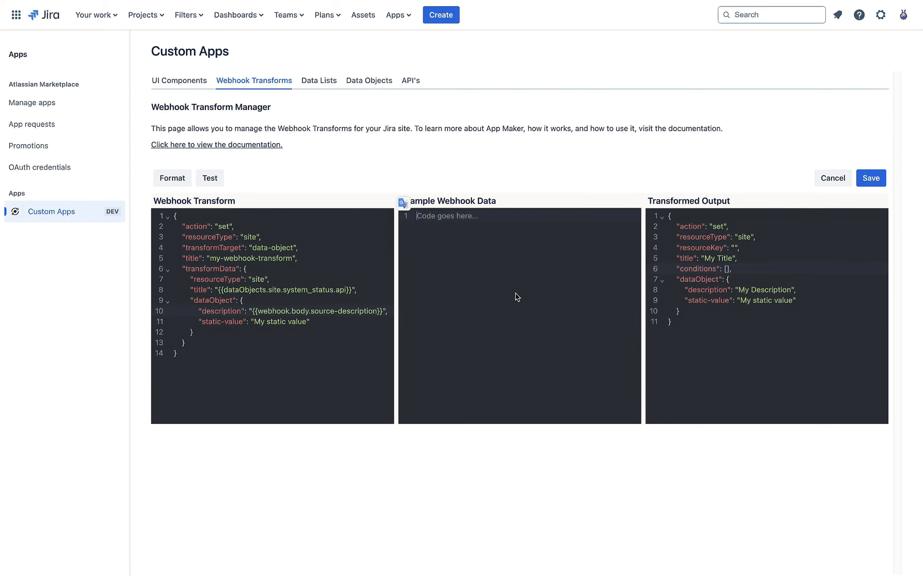
pyautogui.write('{')
pyautogui.press('Return')
pyautogui.write('"body":')
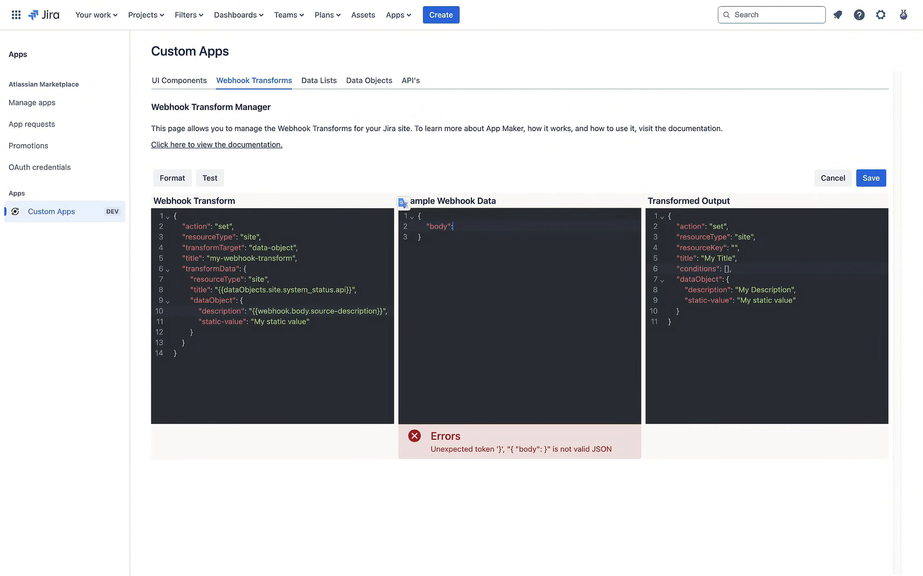
pyautogui.write('{   "event": {     "status-checks": {       "website": "Offline",       "api": "Online"     }   } }')
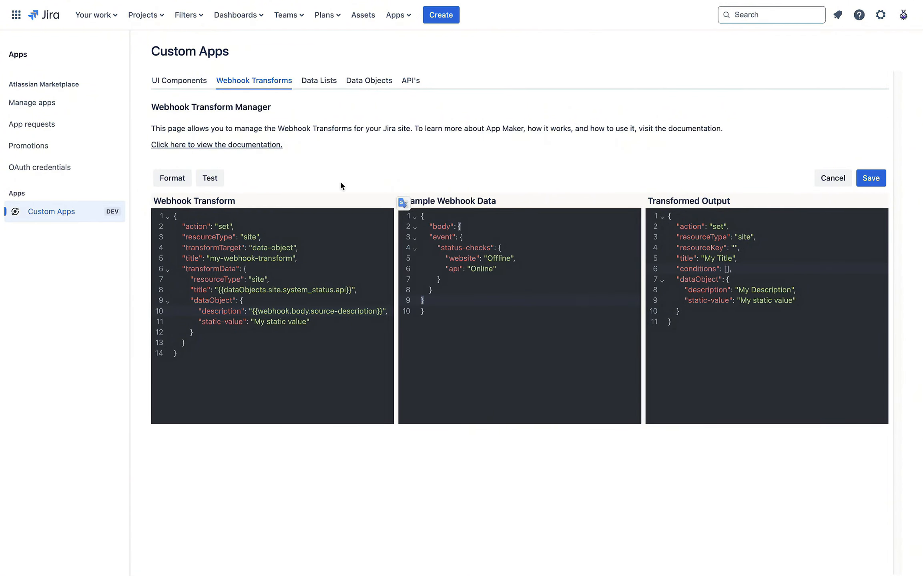
pyautogui.click(172, 178)
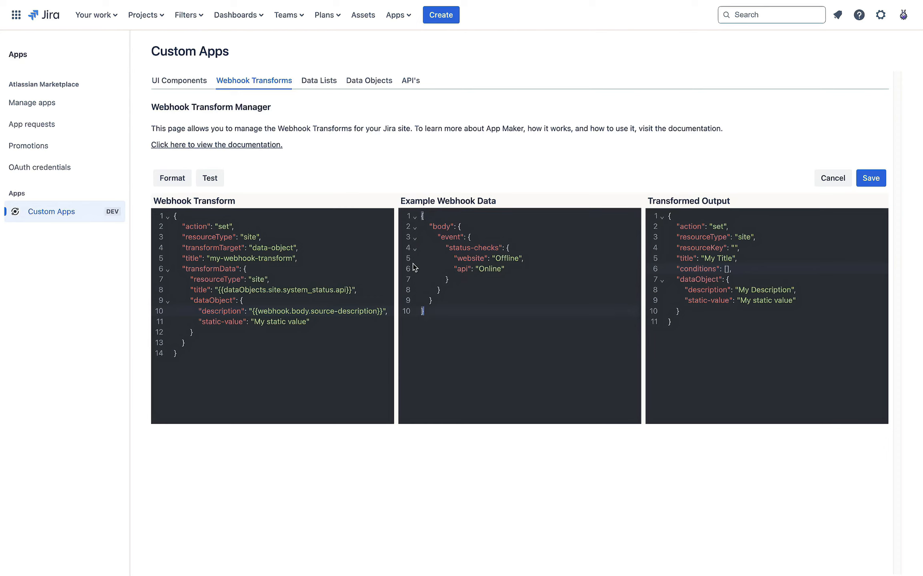
# Step: Highlight the body key and its contents to show the nesting
pyautogui.moveTo(421, 311); pyautogui.dragTo(418, 214)
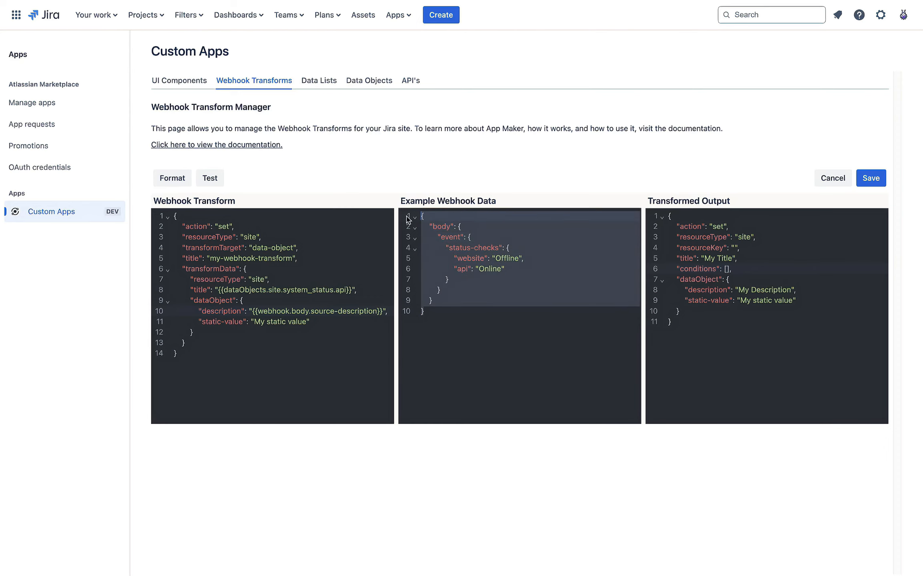
pyautogui.click(490, 269)
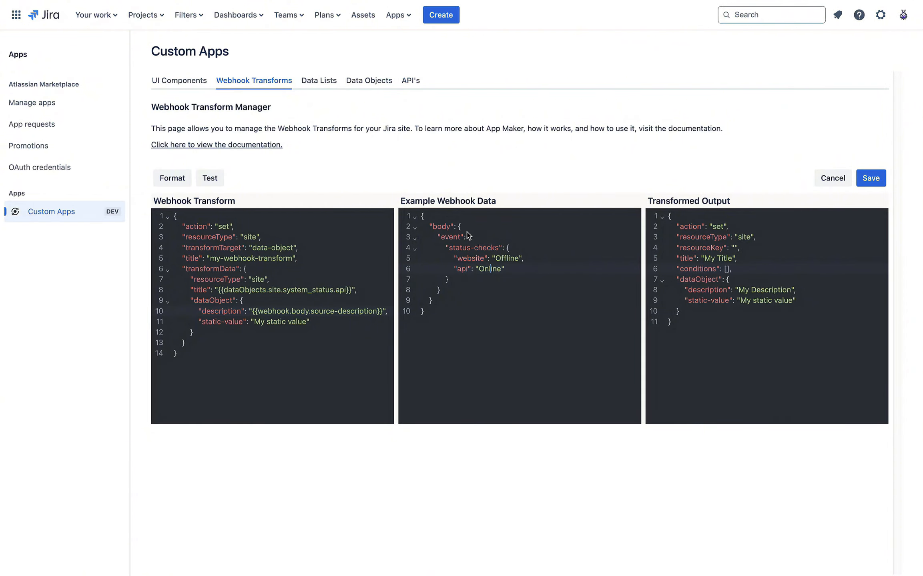
pyautogui.click(443, 227)
pyautogui.doubleClick(444, 227)
pyautogui.moveTo(456, 227); pyautogui.dragTo(468, 258)
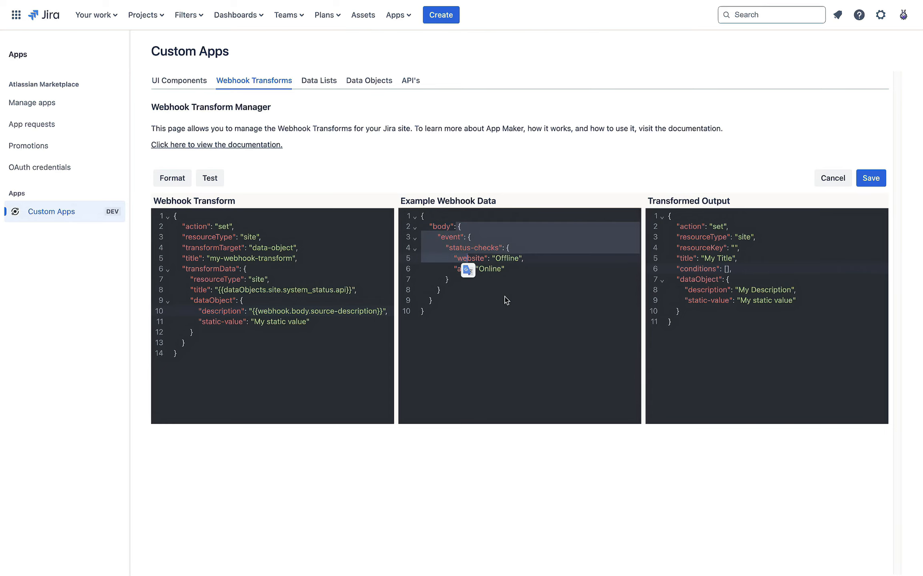
# Step: Add a "queryParams": { entry after the body object
pyautogui.click(521, 318)
pyautogui.click(474, 304)
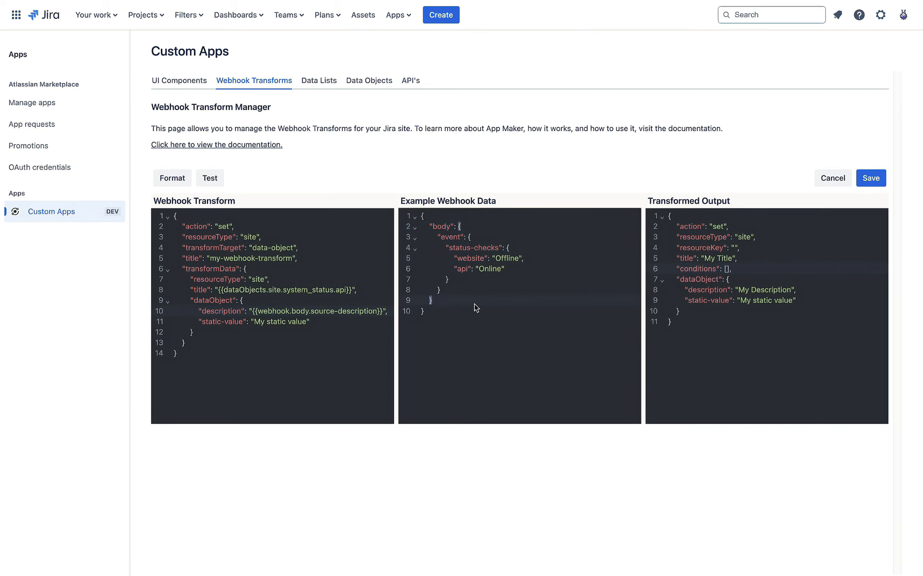
pyautogui.write(',')
pyautogui.press('Return')
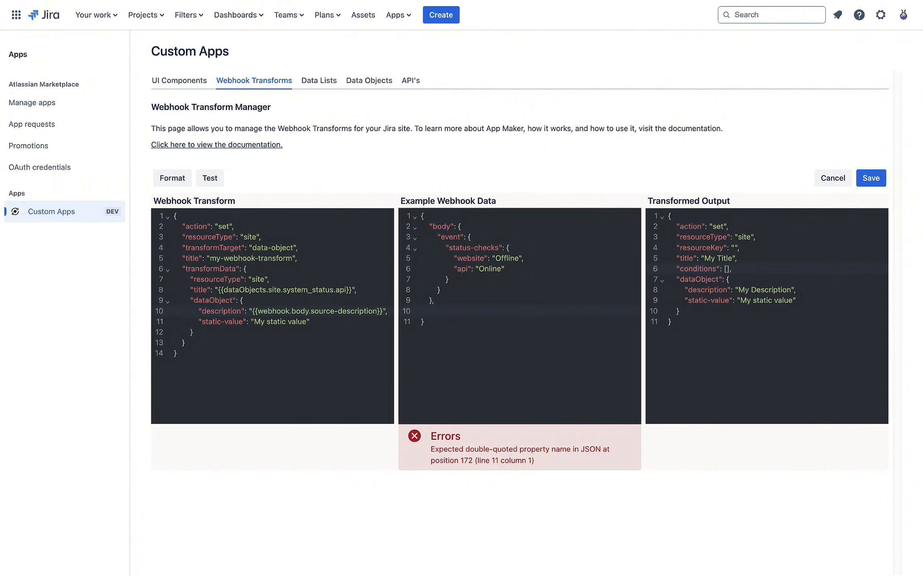
pyautogui.write('"queryParams"')
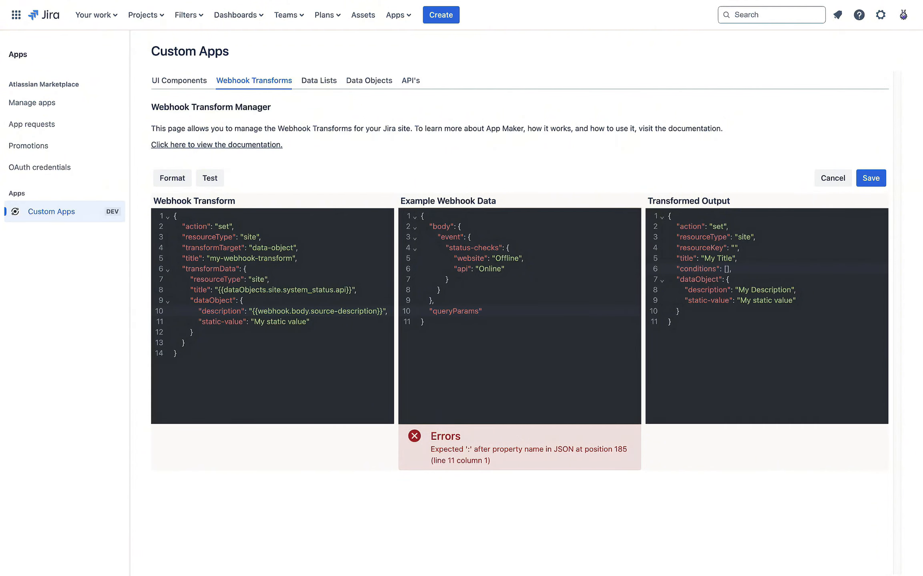
pyautogui.write(': {')
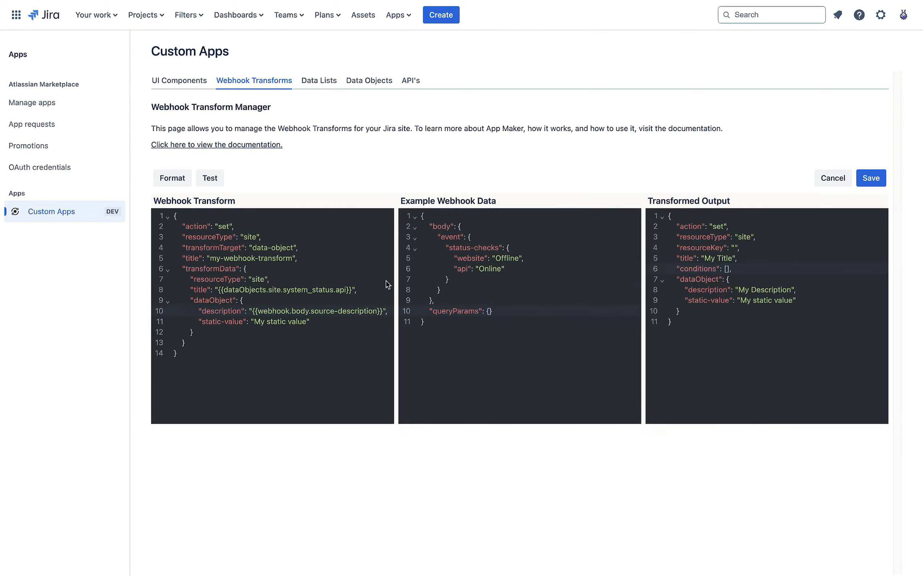
pyautogui.click(487, 290)
# Step: Point out the queryParams key, the event data and the empty queryParams object
pyautogui.doubleClick(454, 313)
pyautogui.click(519, 314)
pyautogui.moveTo(449, 237); pyautogui.dragTo(486, 290)
pyautogui.click(514, 280)
pyautogui.click(489, 312)
pyautogui.moveTo(485, 315); pyautogui.dragTo(526, 312)
pyautogui.click(483, 357)
pyautogui.press('Return')
pyautogui.press('Return')
pyautogui.press('Return')
pyautogui.write('"')
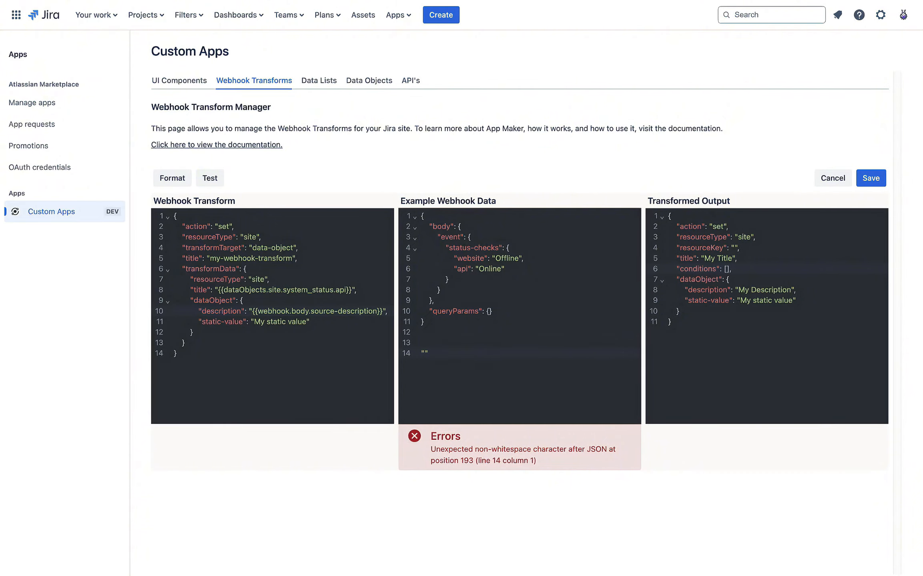
pyautogui.write('https://some-url.com')
pyautogui.moveTo(425, 354); pyautogui.dragTo(496, 354)
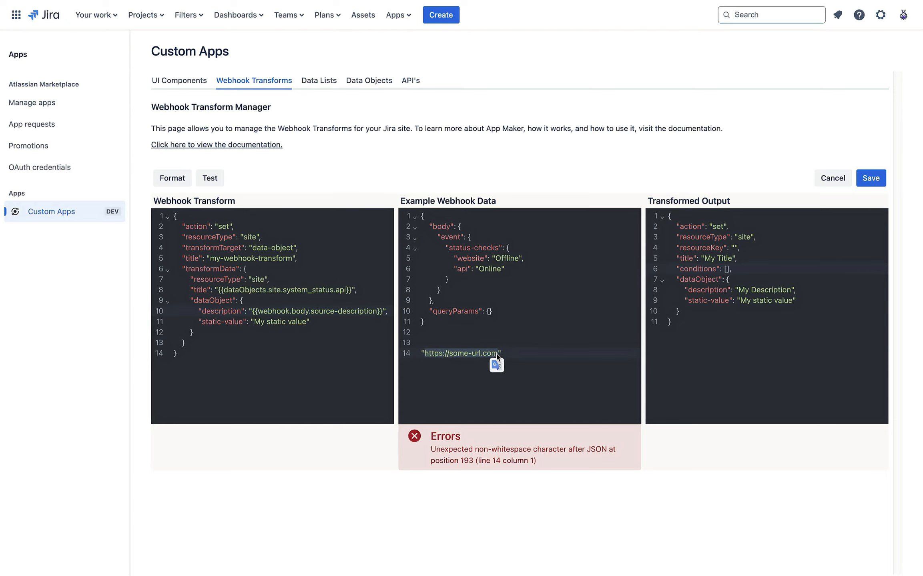
pyautogui.click(520, 355)
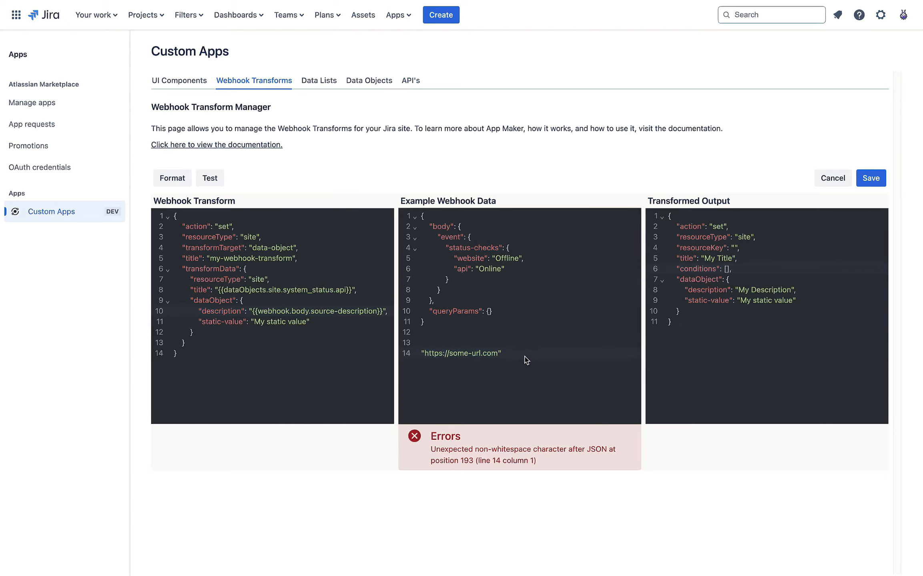
pyautogui.click(498, 353)
pyautogui.write('?project=AMT"')
# Step: Cut and restore the ?project=AMT query string in the sample URL
pyautogui.click(426, 354)
pyautogui.moveTo(429, 355); pyautogui.dragTo(542, 349)
pyautogui.press('BackSpace')
pyautogui.write('?project=AMT')
pyautogui.doubleClick(533, 354)
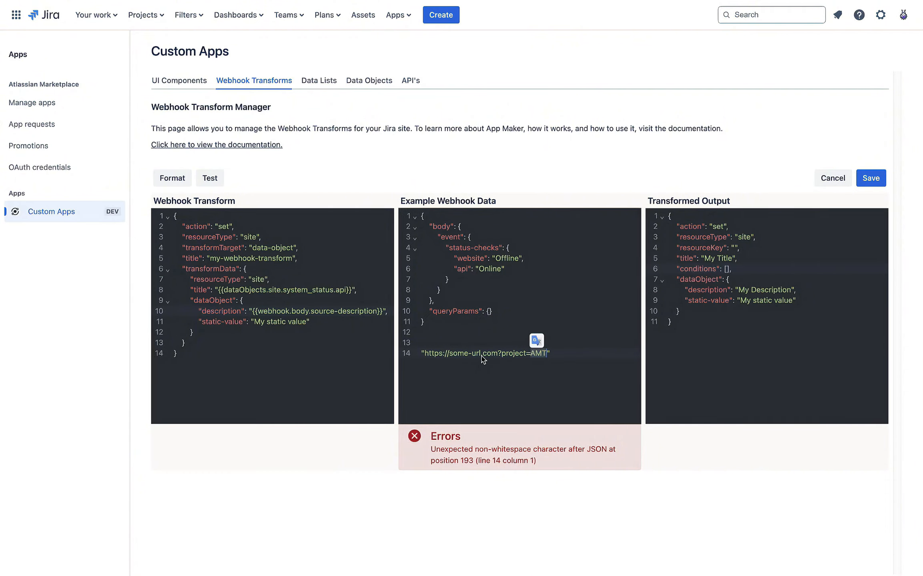
pyautogui.doubleClick(515, 354)
pyautogui.moveTo(421, 353); pyautogui.dragTo(557, 352)
pyautogui.click(558, 352)
# Step: Add "project": "AMT" on a new line inside the queryParams braces
pyautogui.click(489, 312)
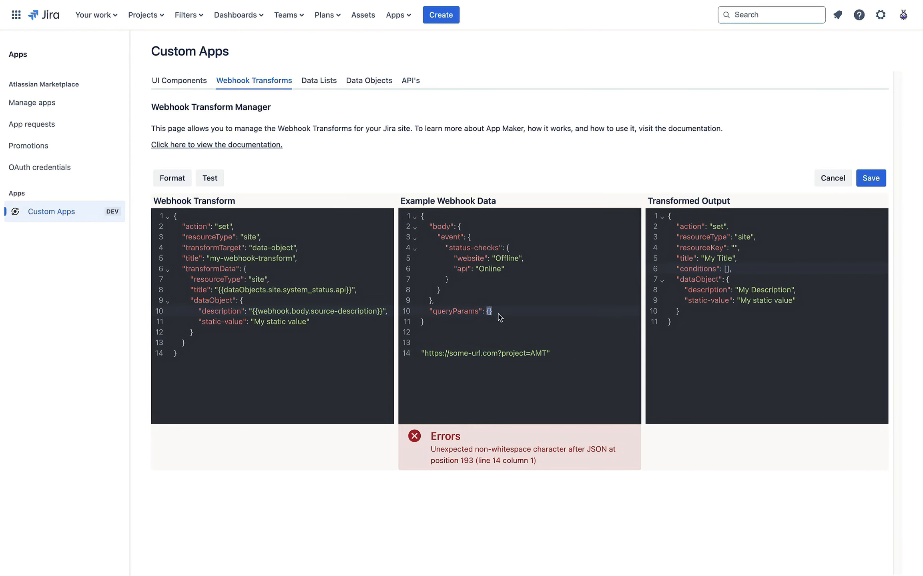
pyautogui.press('Return')
pyautogui.write('"')
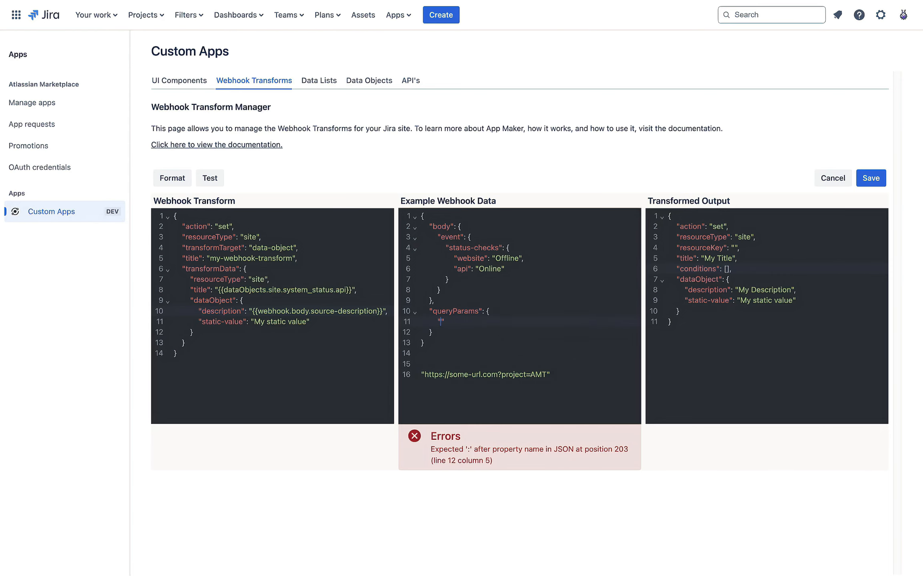
pyautogui.write('project": "AMT')
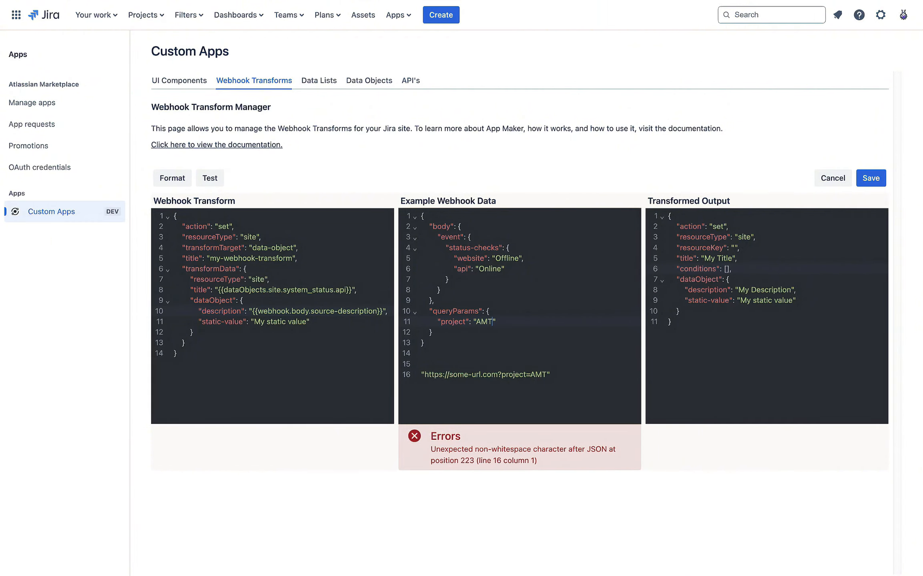
# Step: Delete the sample URL line, then check the AMT value and the output
pyautogui.tripleClick(528, 374)
pyautogui.press('BackSpace')
pyautogui.press('BackSpace')
pyautogui.press('BackSpace')
pyautogui.press('BackSpace')
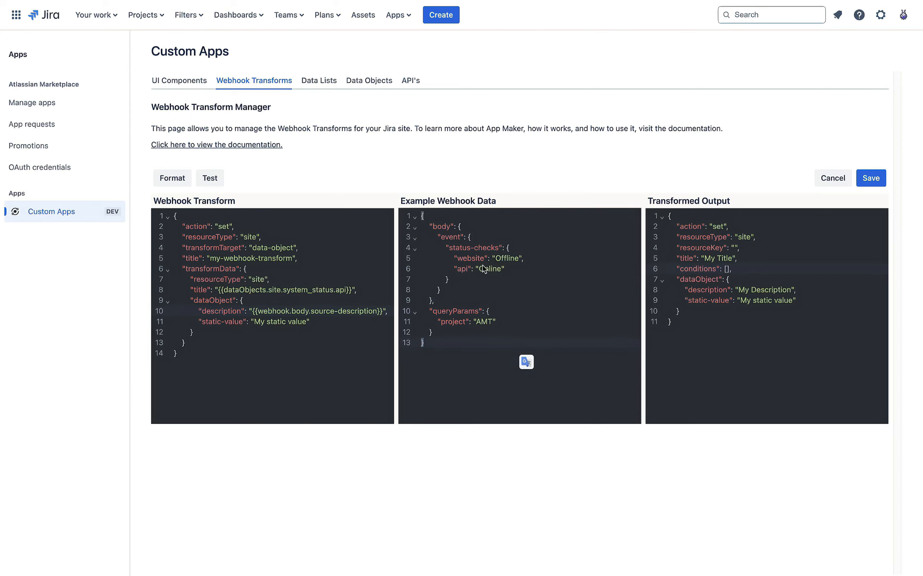
pyautogui.click(481, 322)
pyautogui.doubleClick(481, 322)
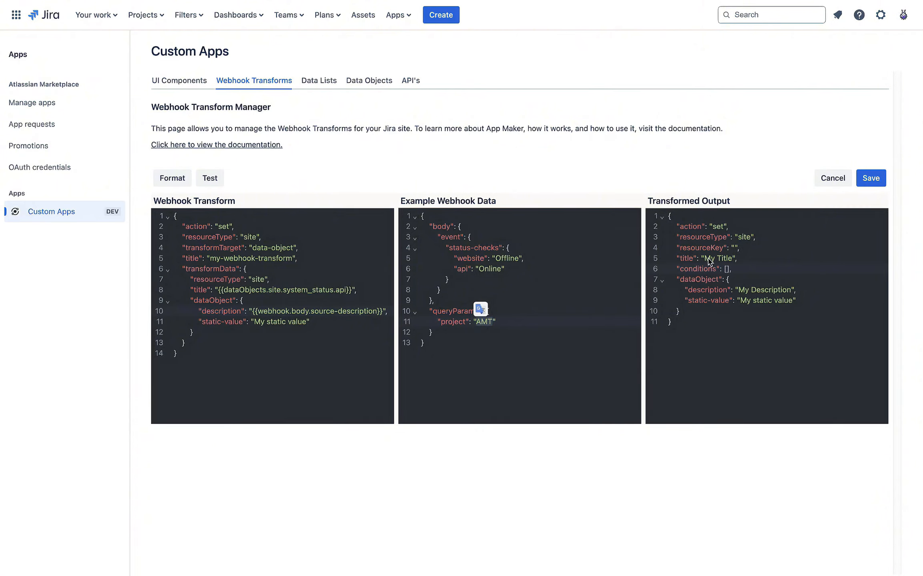
pyautogui.moveTo(675, 258); pyautogui.dragTo(709, 290)
pyautogui.click(721, 271)
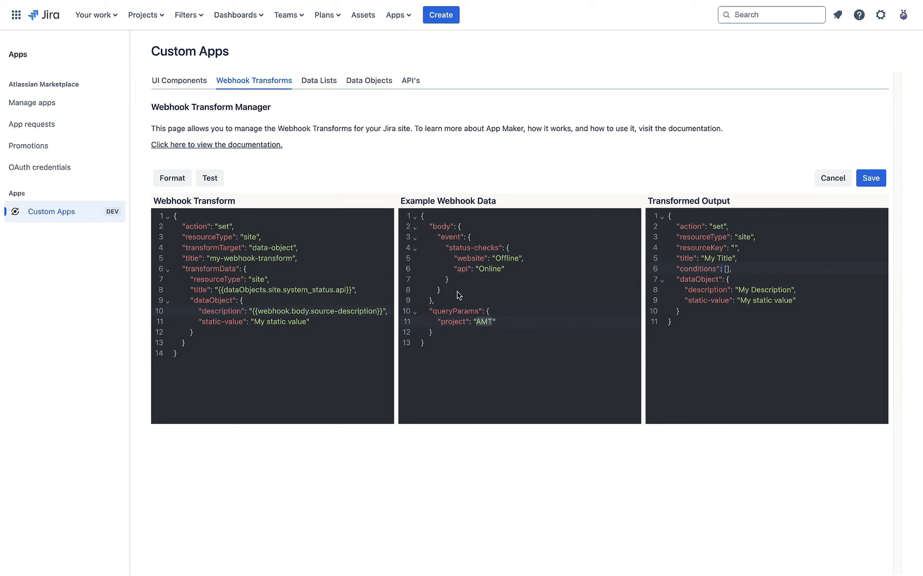
# Step: Review the queryParams project AMT entry and the body line in the example data
pyautogui.click(512, 334)
pyautogui.doubleClick(486, 321)
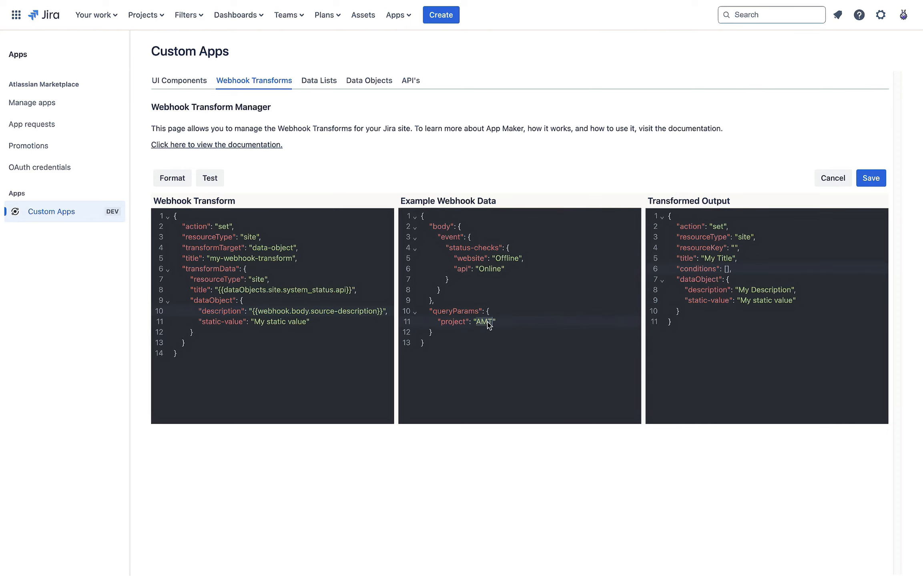
pyautogui.click(543, 360)
pyautogui.doubleClick(456, 312)
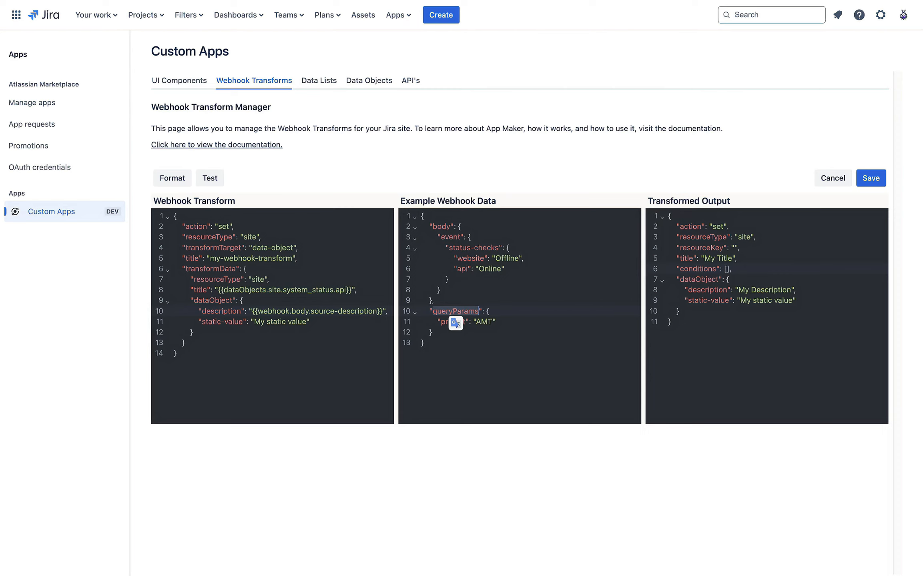
pyautogui.click(556, 301)
pyautogui.tripleClick(440, 227)
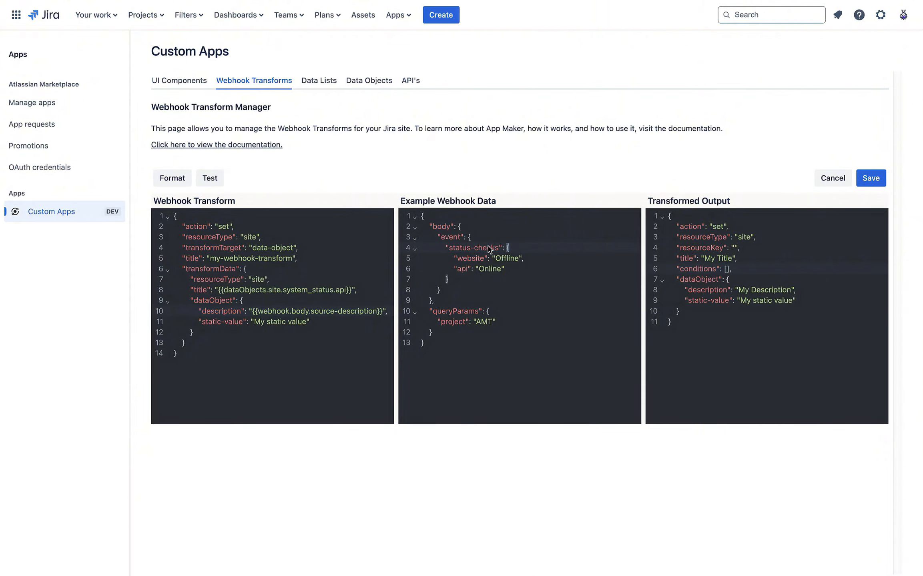
pyautogui.click(461, 269)
# Step: Point out the website Offline and api Online statuses and the queryParams project AMT
pyautogui.click(466, 258)
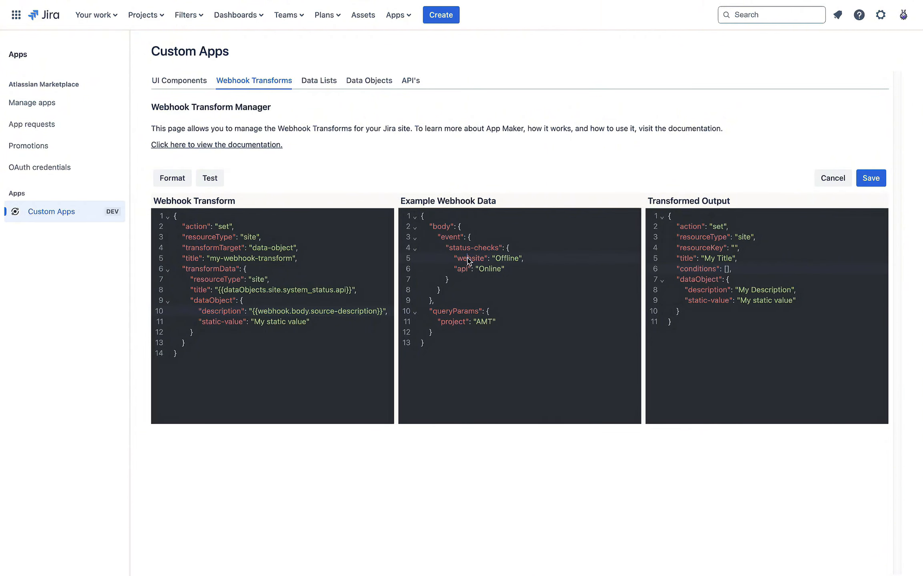
pyautogui.doubleClick(517, 258)
pyautogui.click(461, 270)
pyautogui.click(490, 270)
pyautogui.doubleClick(491, 270)
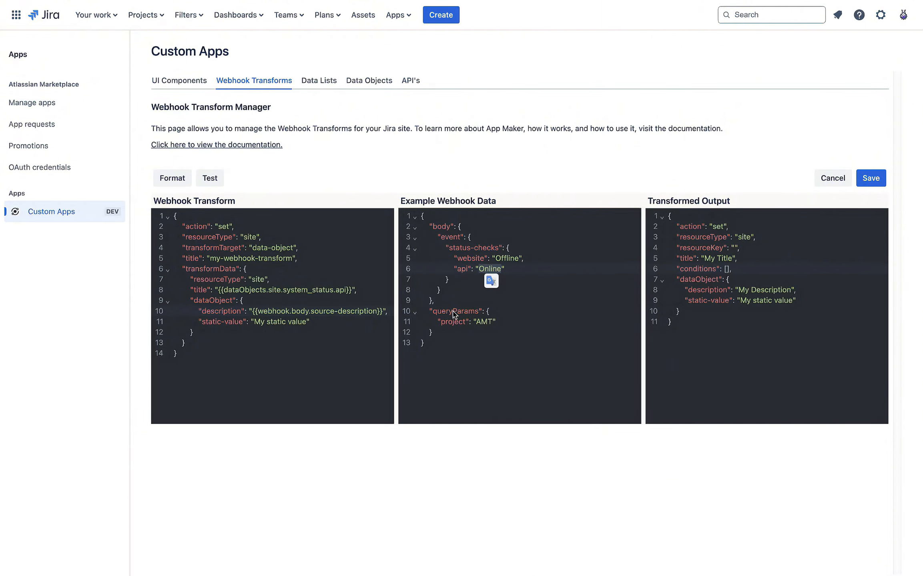
pyautogui.doubleClick(458, 312)
pyautogui.click(500, 320)
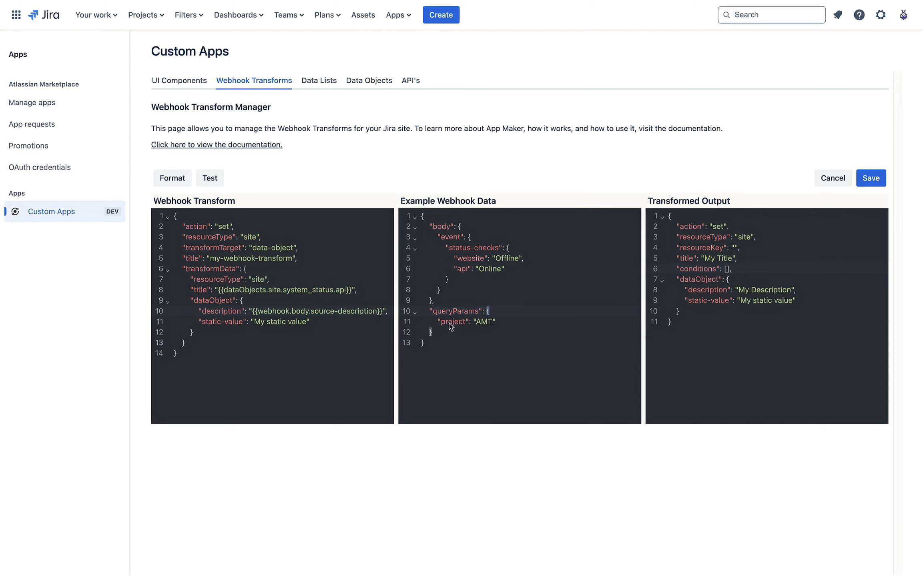
pyautogui.doubleClick(452, 322)
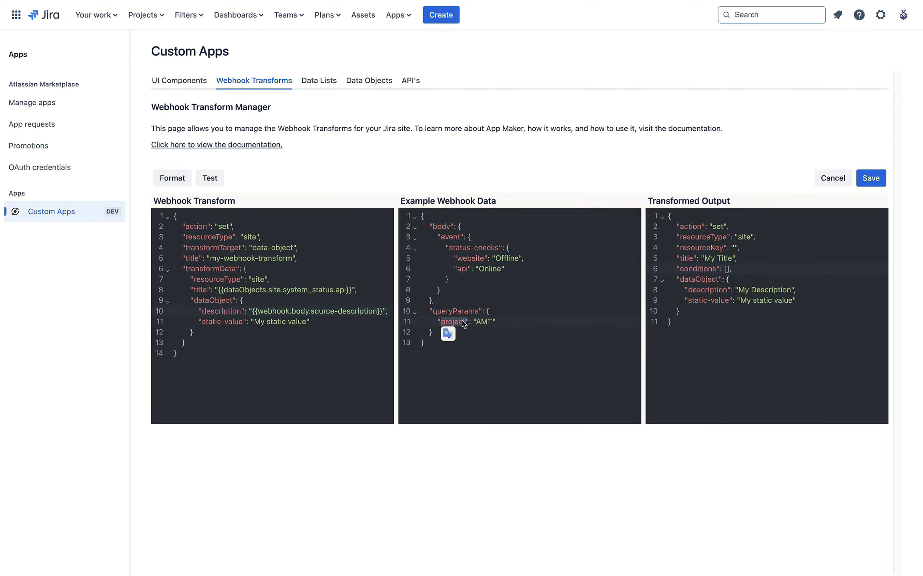
pyautogui.doubleClick(485, 322)
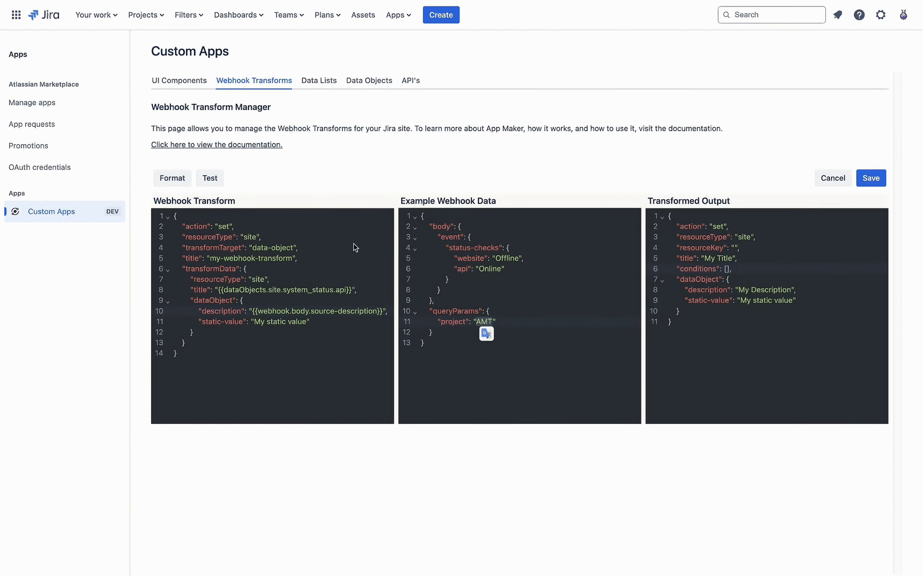
pyautogui.click(239, 226)
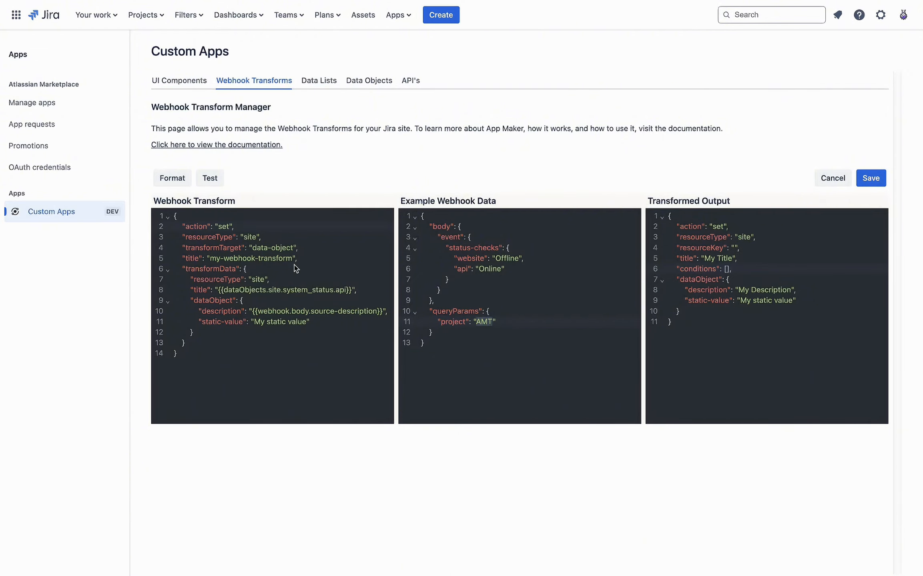
# Step: Swap in the pasted my-first-webhook-transform skeleton, fix the line 7 error, and format it
pyautogui.hotkey('ctrl', 'a')
pyautogui.press('BackSpace')
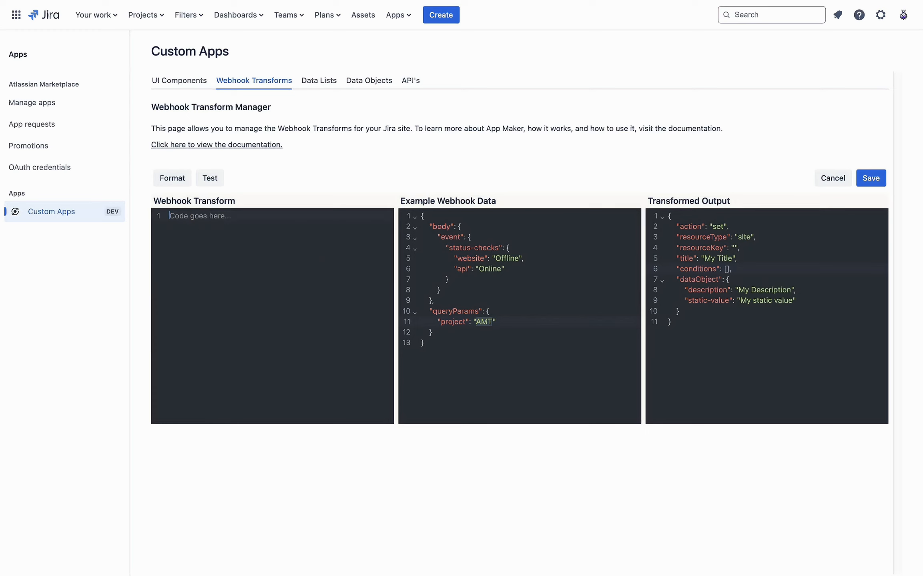
pyautogui.write('{   "action": "set",   "resourceType": "site",   "title": "my-first-webhook-transform",   "transformTarget": "data-object",   "transformData": {     ...   } }')
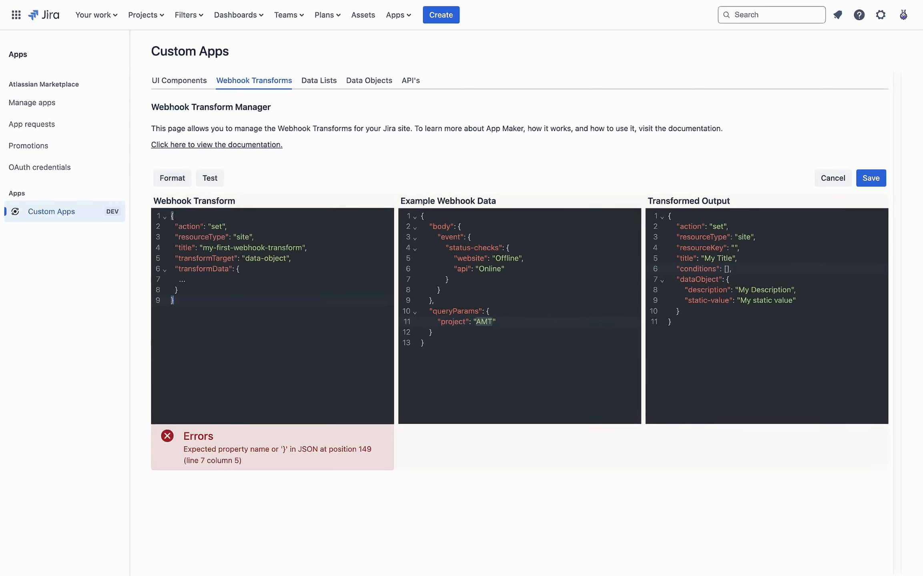
pyautogui.click(222, 279)
pyautogui.press('BackSpace')
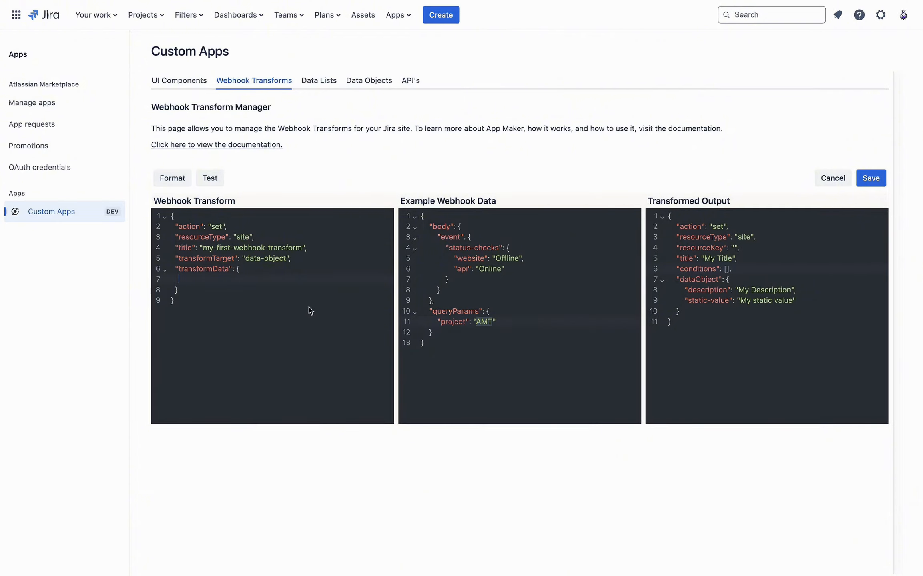
pyautogui.click(172, 178)
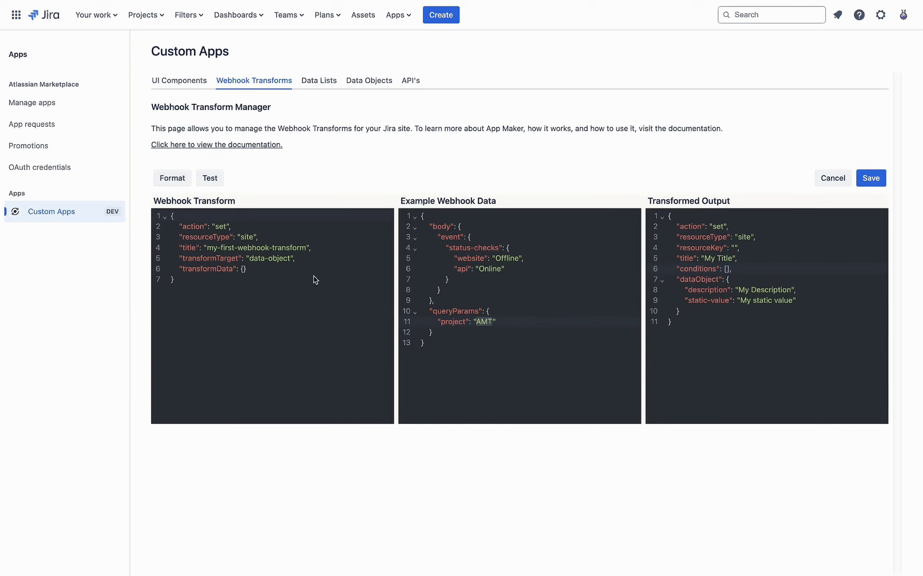
pyautogui.click(294, 288)
pyautogui.click(200, 227)
pyautogui.doubleClick(223, 227)
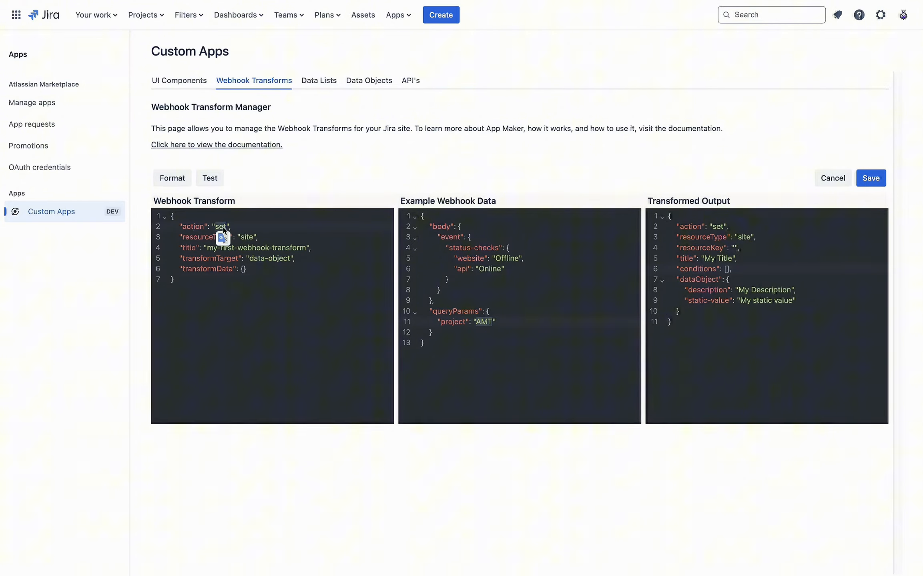
pyautogui.click(276, 226)
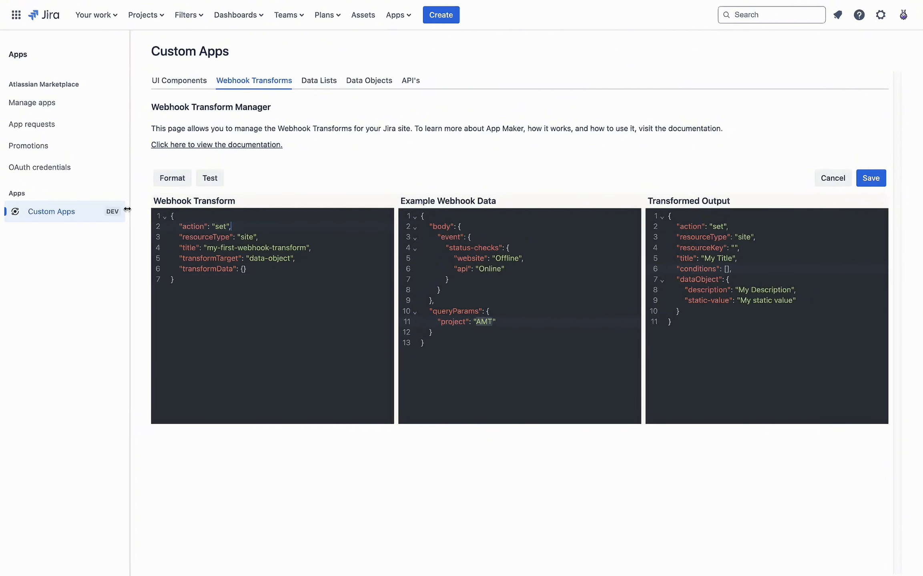
pyautogui.doubleClick(201, 237)
pyautogui.doubleClick(246, 237)
pyautogui.doubleClick(194, 248)
pyautogui.moveTo(208, 248); pyautogui.dragTo(287, 256)
pyautogui.click(312, 247)
pyautogui.moveTo(218, 248); pyautogui.dragTo(283, 247)
pyautogui.click(291, 250)
pyautogui.doubleClick(201, 259)
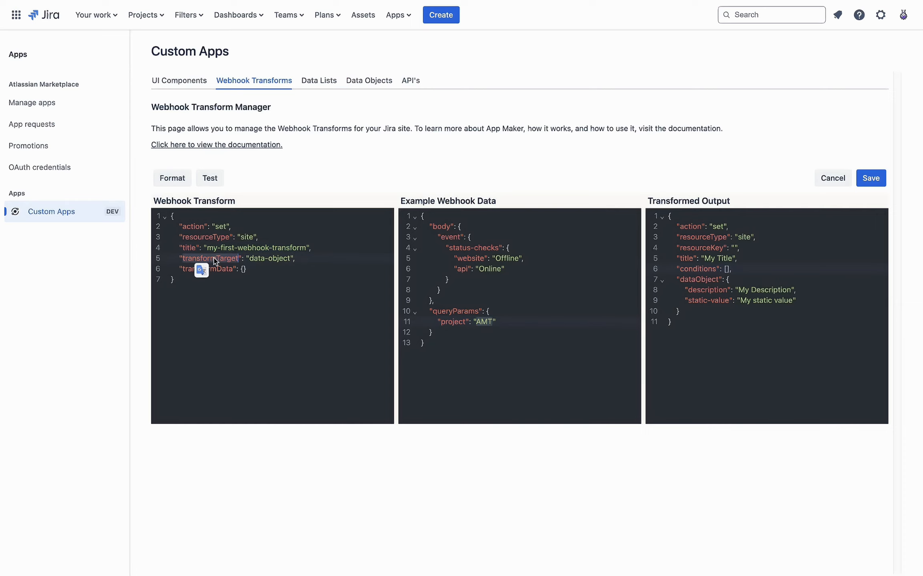
pyautogui.moveTo(250, 260); pyautogui.dragTo(294, 259)
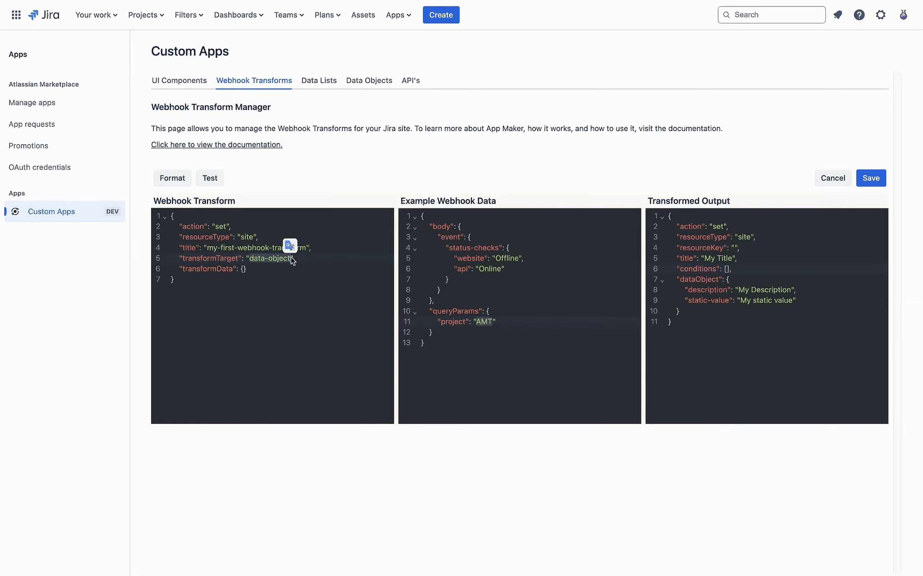
pyautogui.click(317, 264)
pyautogui.click(242, 269)
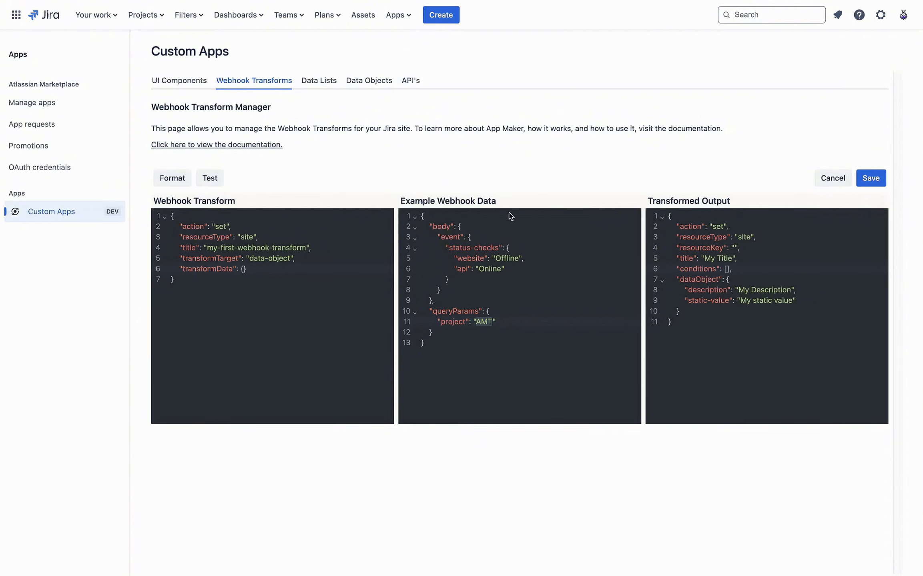
pyautogui.doubleClick(452, 321)
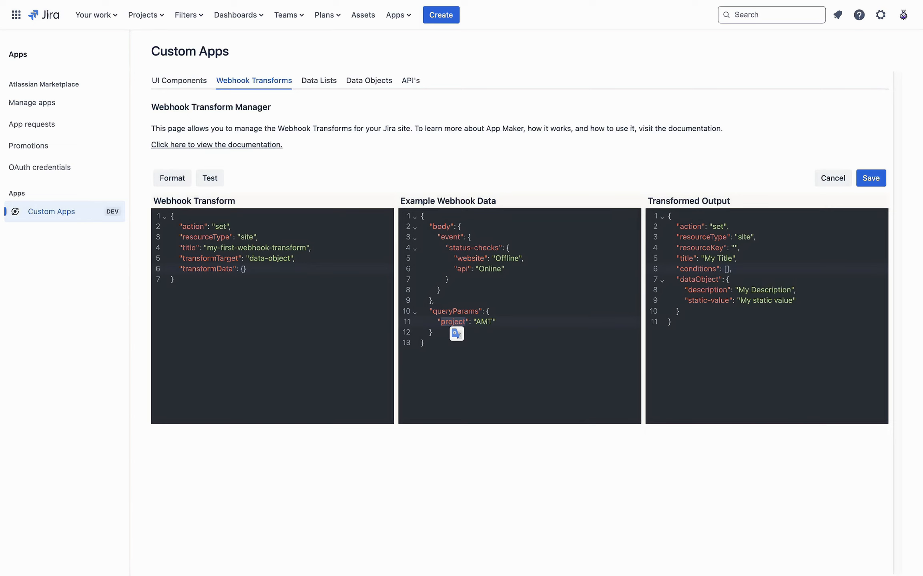
pyautogui.moveTo(710, 300); pyautogui.dragTo(695, 237)
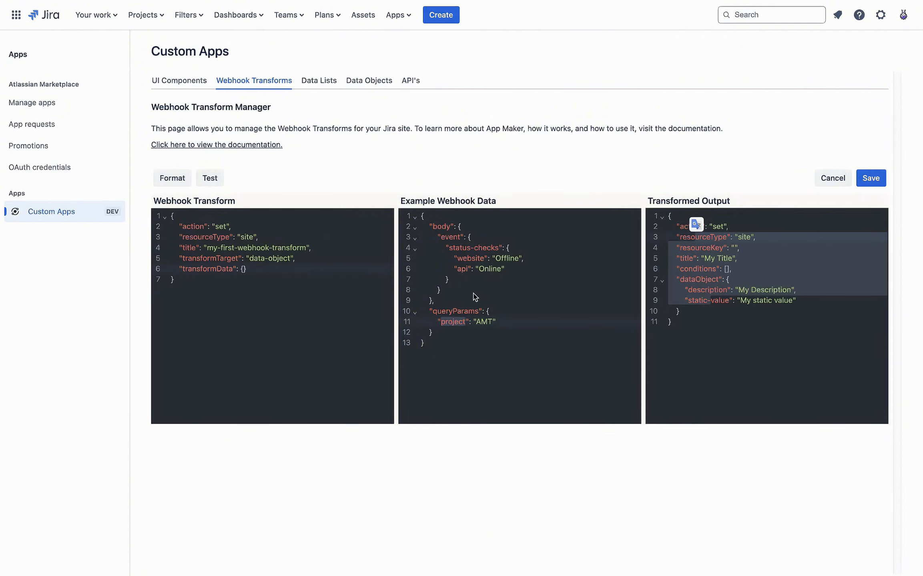
pyautogui.click(468, 268)
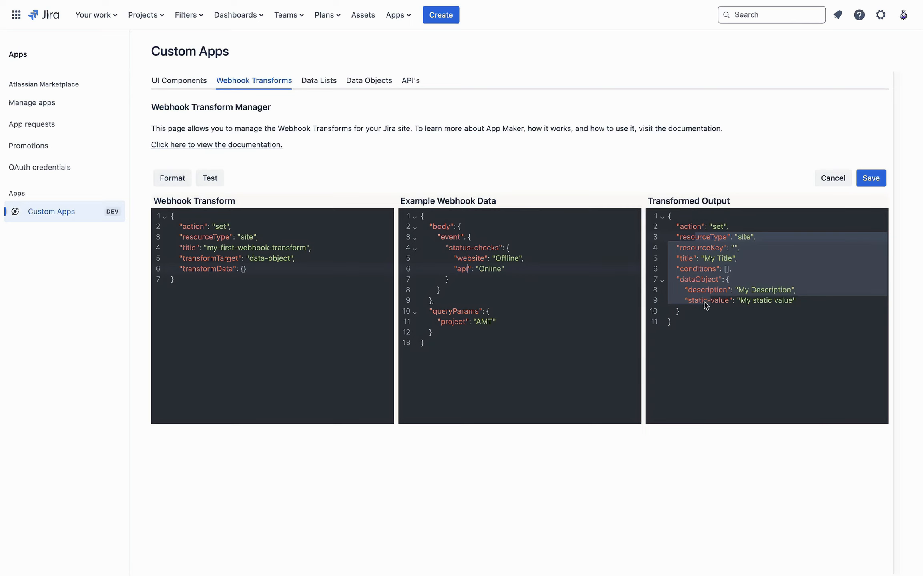
pyautogui.click(718, 301)
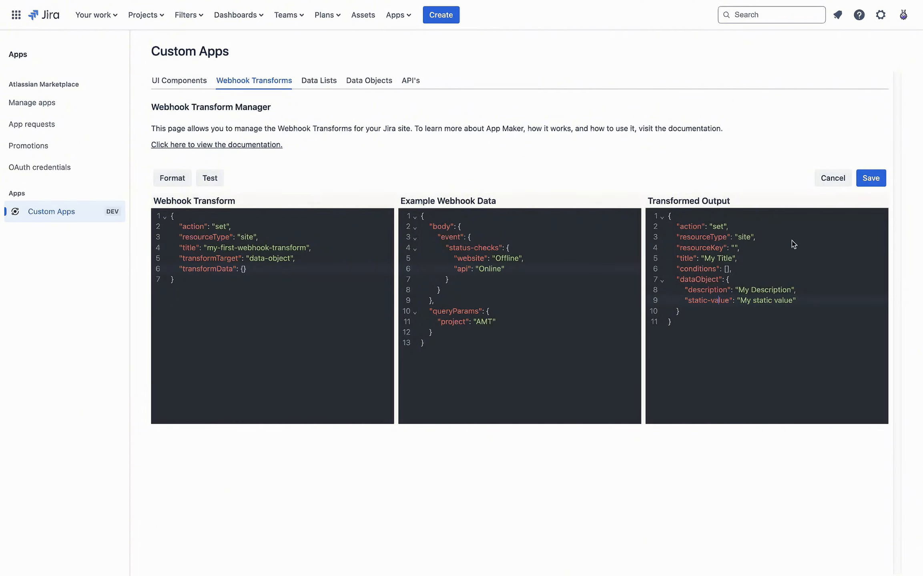
pyautogui.moveTo(668, 216); pyautogui.dragTo(730, 332)
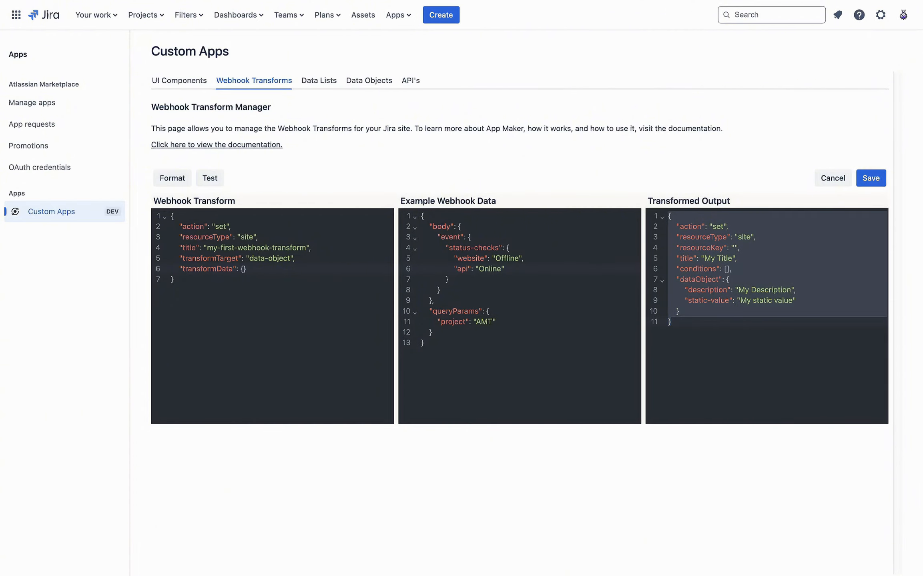
pyautogui.click(243, 269)
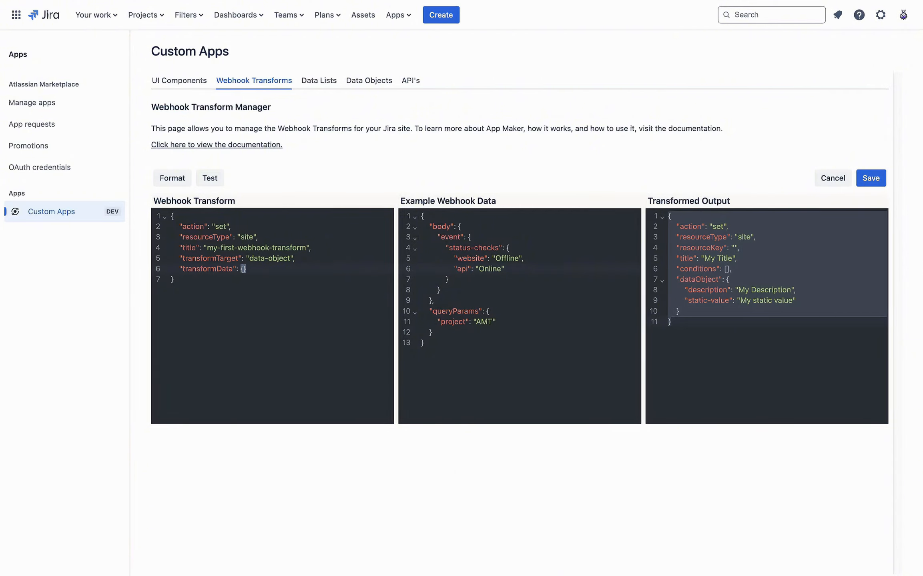
pyautogui.click(422, 202)
# Step: Paste the system_status mapping block into transformData and format the JSON
pyautogui.click(252, 269)
pyautogui.write('"action": "set", "title": "system_status", "resourceType": "project", "resourceKey": "{{webhook.queryParams.project}}", "dataObject": { "website": "{{webhook.body.event.status_checks.website}}", "api": "{{webhook.body.event.status_checks.api}}" }')
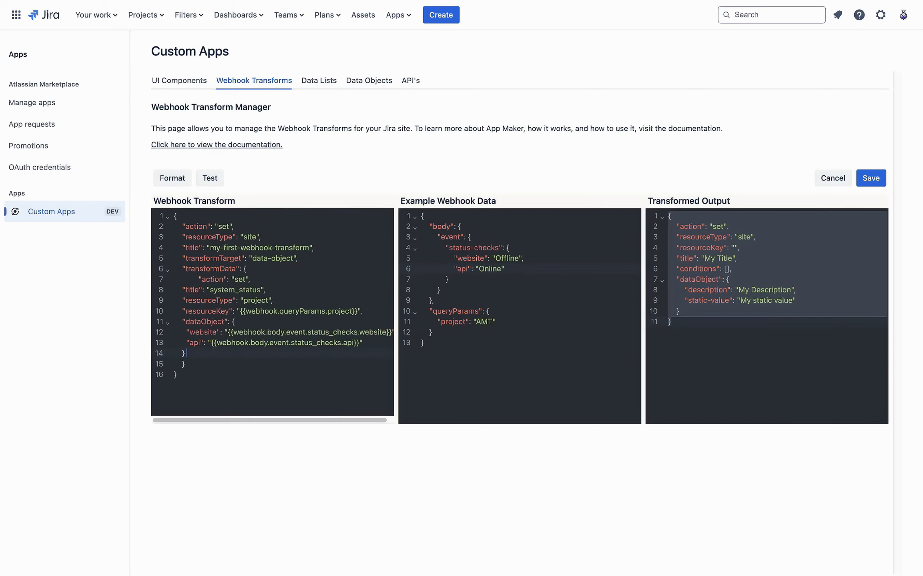
pyautogui.click(172, 178)
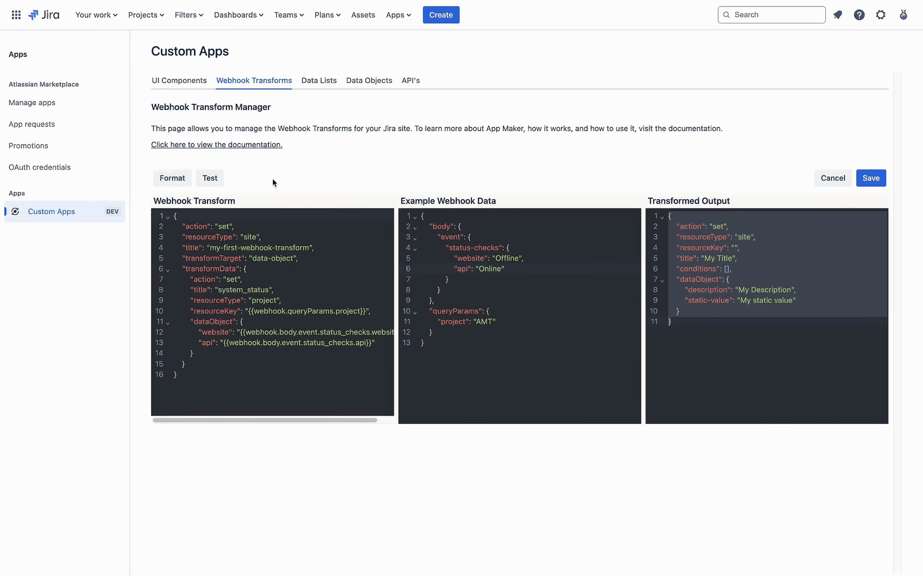
pyautogui.click(292, 310)
# Step: Inspect the nested "action": "set" entry placed ahead of the title line
pyautogui.click(194, 280)
pyautogui.doubleClick(203, 280)
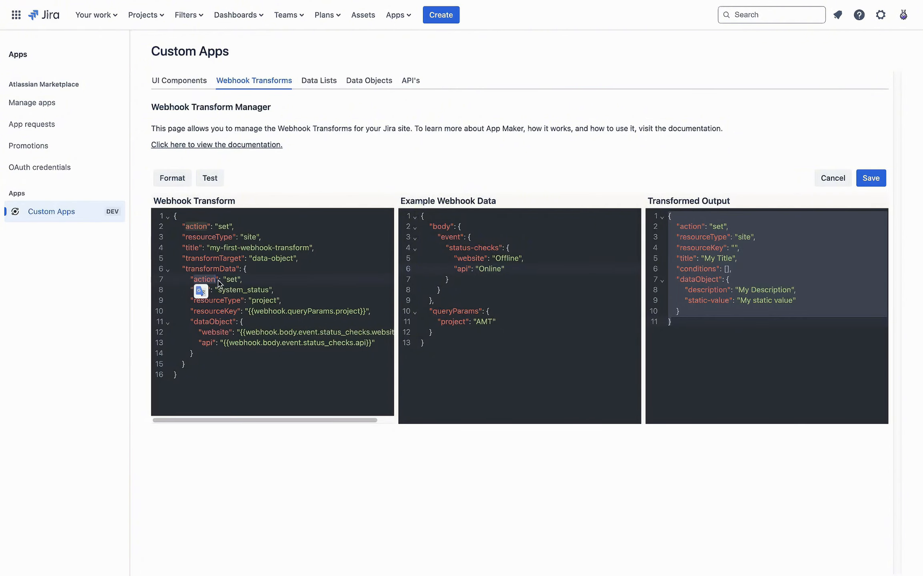
pyautogui.press('Up')
pyautogui.doubleClick(204, 280)
pyautogui.click(225, 270)
pyautogui.doubleClick(210, 279)
pyautogui.click(252, 284)
pyautogui.click(300, 289)
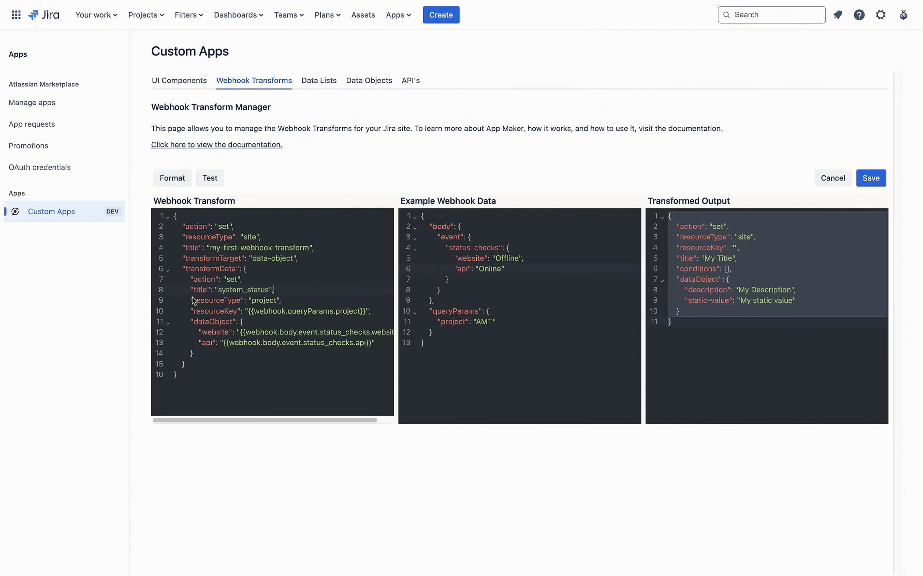
pyautogui.doubleClick(241, 290)
pyautogui.click(310, 292)
pyautogui.doubleClick(269, 301)
pyautogui.click(320, 302)
pyautogui.doubleClick(257, 301)
pyautogui.click(229, 305)
pyautogui.doubleClick(271, 311)
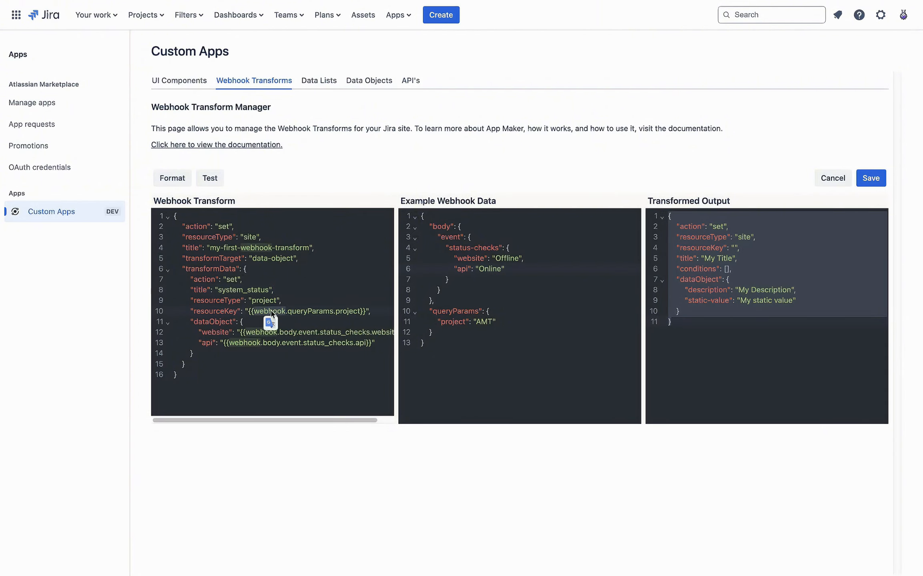
pyautogui.doubleClick(310, 312)
pyautogui.doubleClick(343, 312)
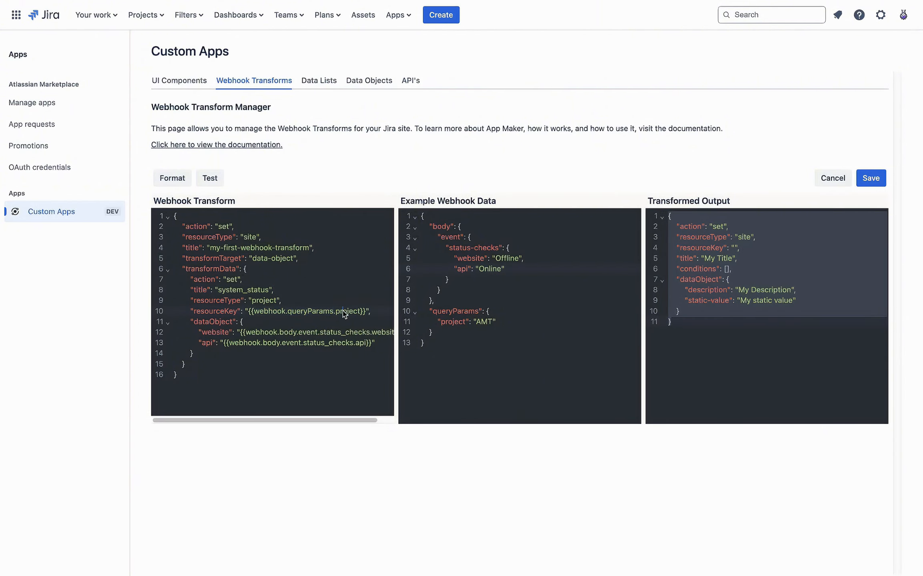
pyautogui.click(546, 300)
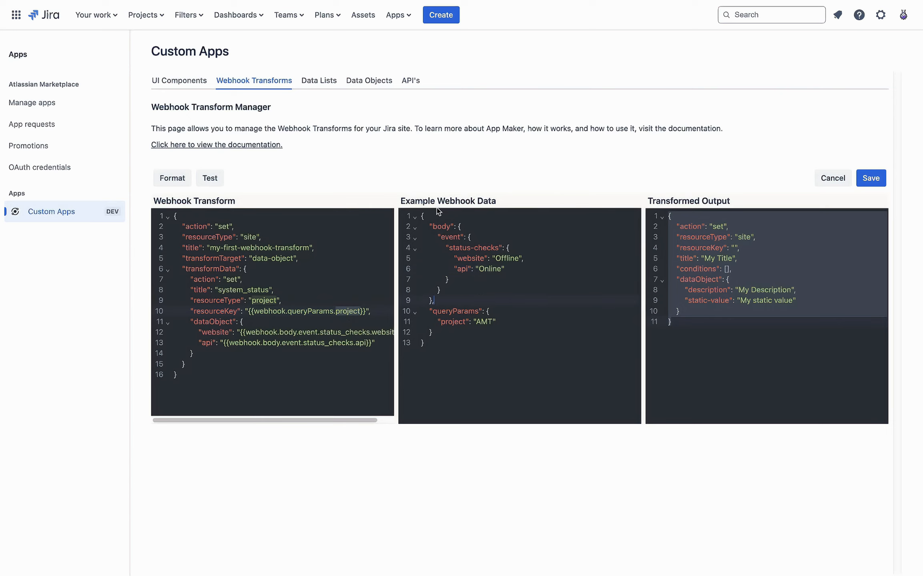
pyautogui.moveTo(421, 213); pyautogui.dragTo(478, 368)
pyautogui.click(479, 356)
pyautogui.doubleClick(453, 312)
pyautogui.doubleClick(460, 322)
pyautogui.doubleClick(484, 323)
pyautogui.click(323, 325)
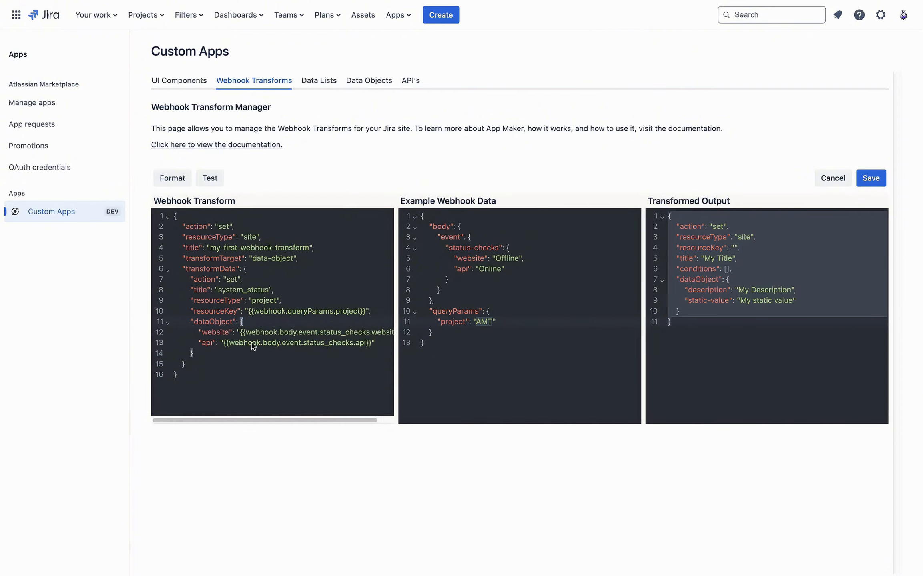
pyautogui.doubleClick(216, 336)
pyautogui.doubleClick(207, 342)
pyautogui.click(269, 332)
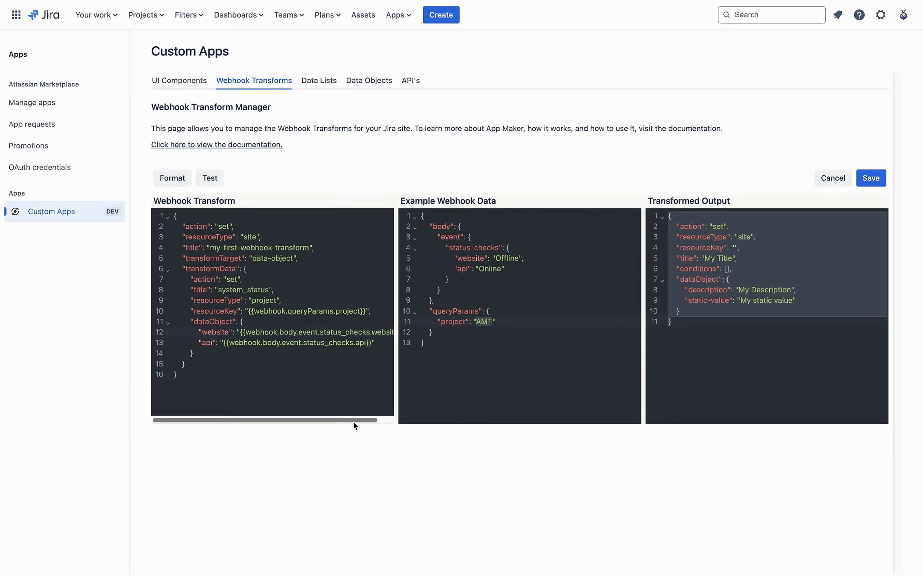
pyautogui.moveTo(354, 421); pyautogui.dragTo(366, 420)
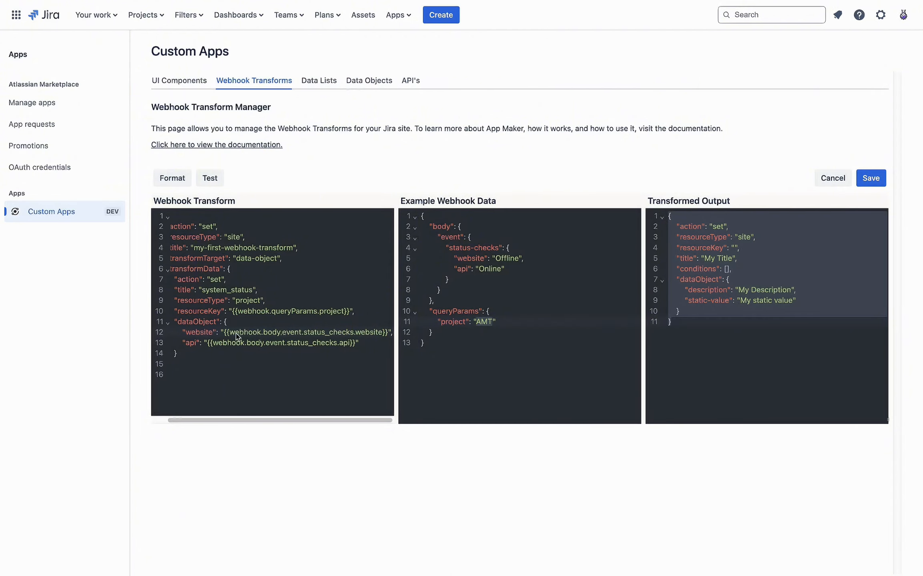
# Step: Compare the transform's status_checks website path with the example data's body and event keys
pyautogui.doubleClick(316, 336)
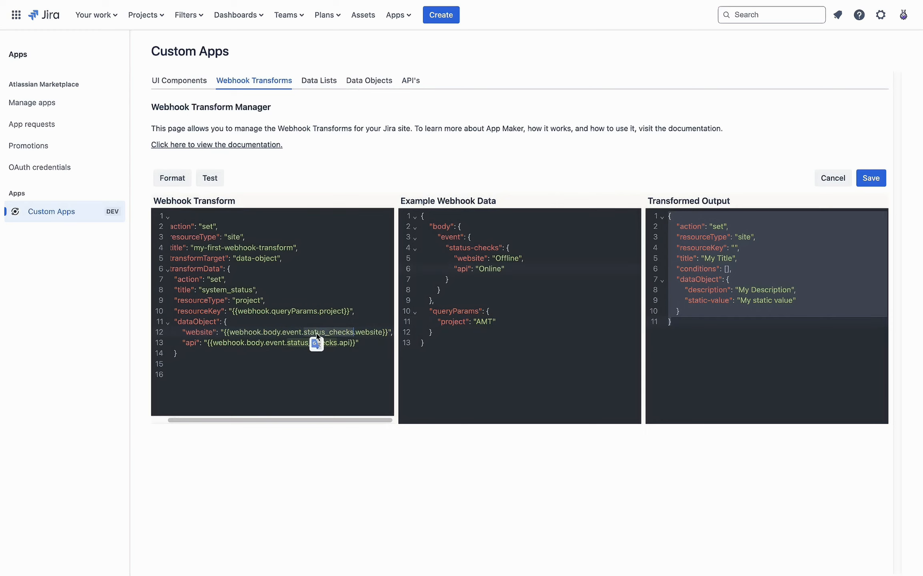
pyautogui.doubleClick(368, 333)
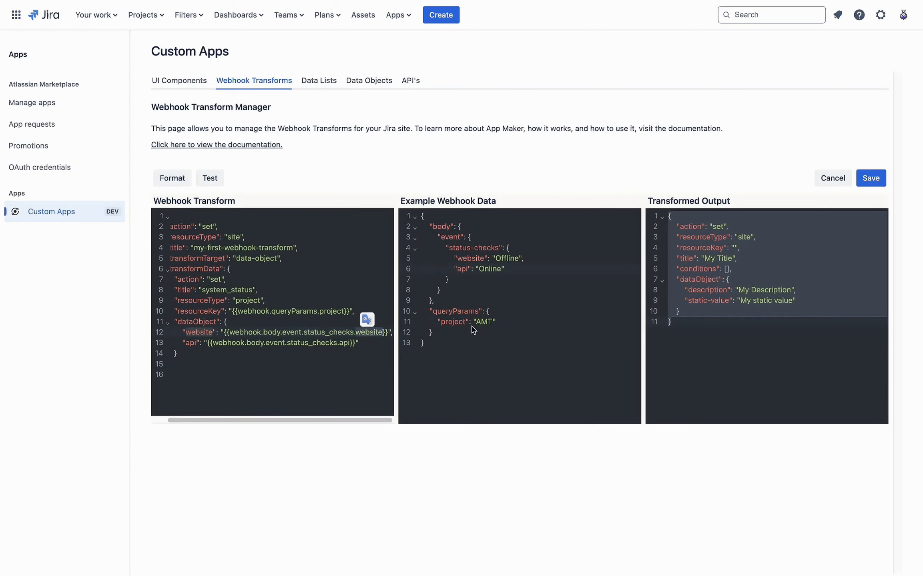
pyautogui.click(534, 342)
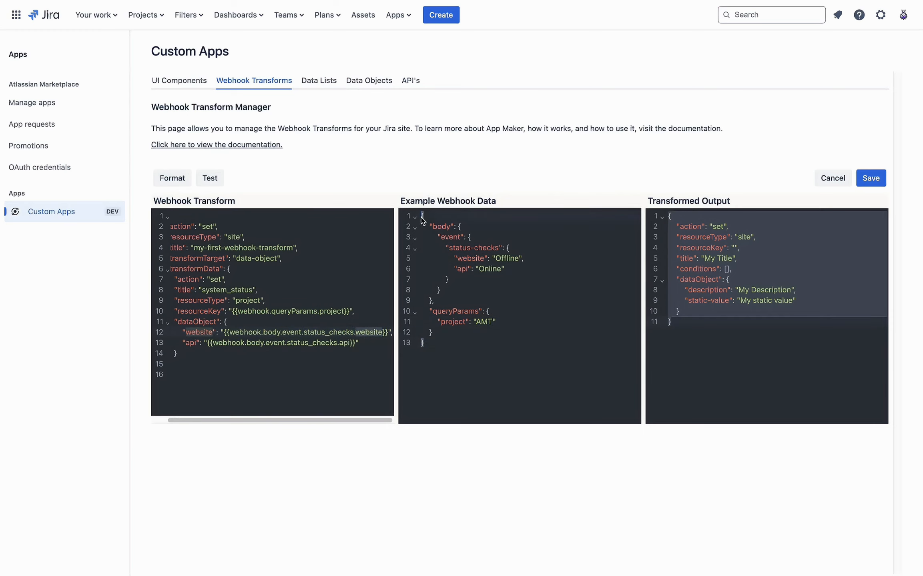
pyautogui.moveTo(421, 218); pyautogui.dragTo(488, 349)
pyautogui.click(477, 280)
pyautogui.doubleClick(444, 229)
pyautogui.doubleClick(459, 237)
pyautogui.click(503, 237)
# Step: Replace the hyphen in status-checks with an underscore, making it status_checks
pyautogui.doubleClick(484, 251)
pyautogui.press('Left')
pyautogui.press('BackSpace')
pyautogui.write('_')
pyautogui.hscroll(-1, 347, 332)
pyautogui.click(280, 333)
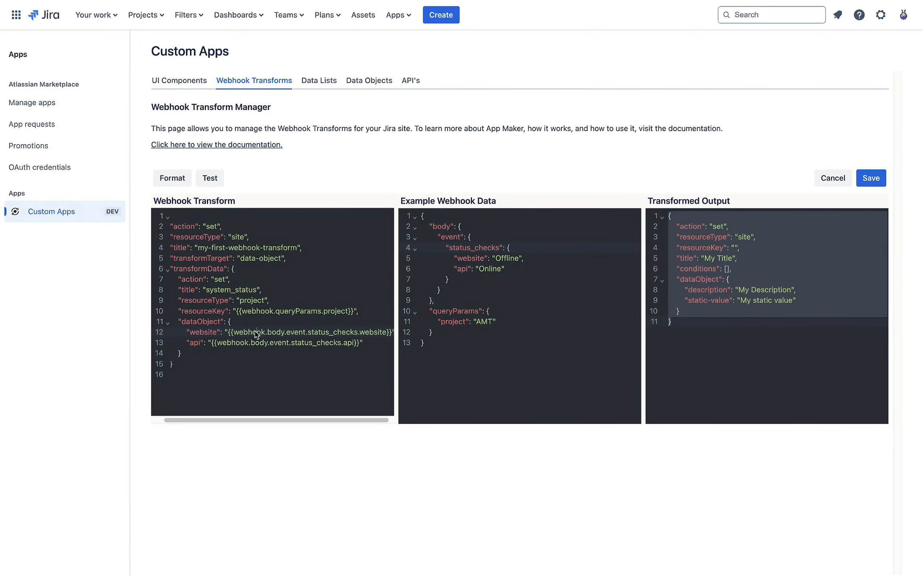
pyautogui.click(286, 332)
pyautogui.click(325, 333)
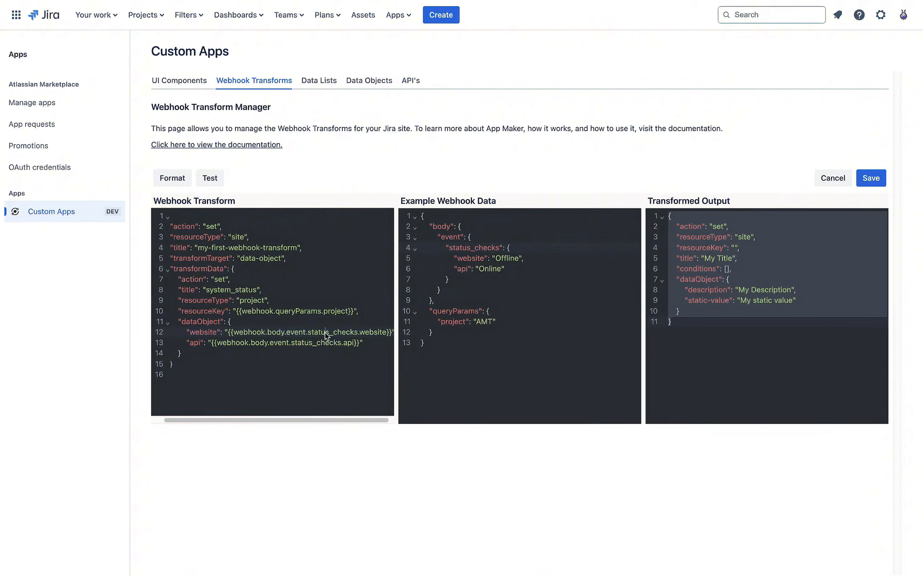
pyautogui.doubleClick(369, 332)
pyautogui.click(469, 280)
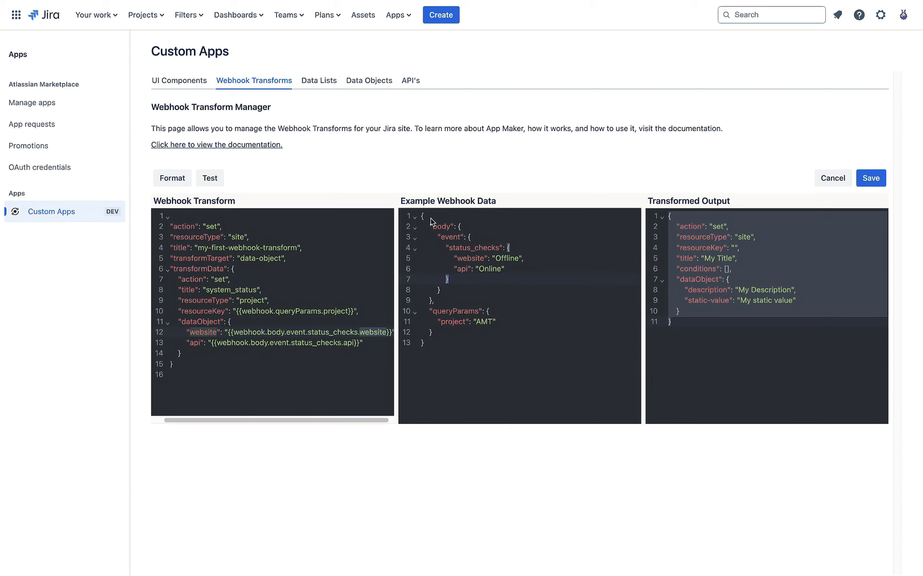
pyautogui.moveTo(425, 217); pyautogui.dragTo(489, 342)
pyautogui.click(470, 280)
pyautogui.doubleClick(452, 237)
pyautogui.doubleClick(484, 248)
pyautogui.click(455, 239)
pyautogui.doubleClick(478, 245)
pyautogui.click(435, 255)
pyautogui.doubleClick(465, 258)
pyautogui.click(543, 292)
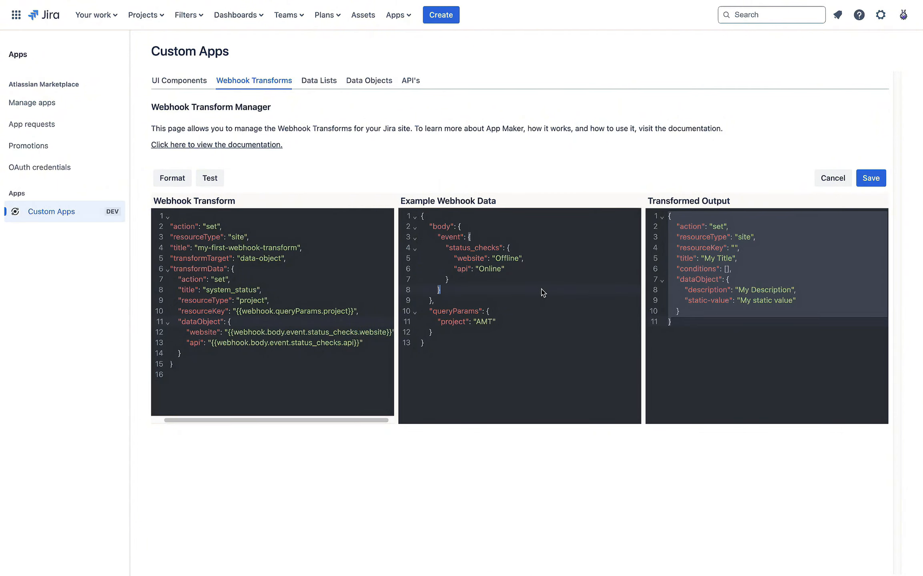
pyautogui.moveTo(519, 248); pyautogui.dragTo(399, 239)
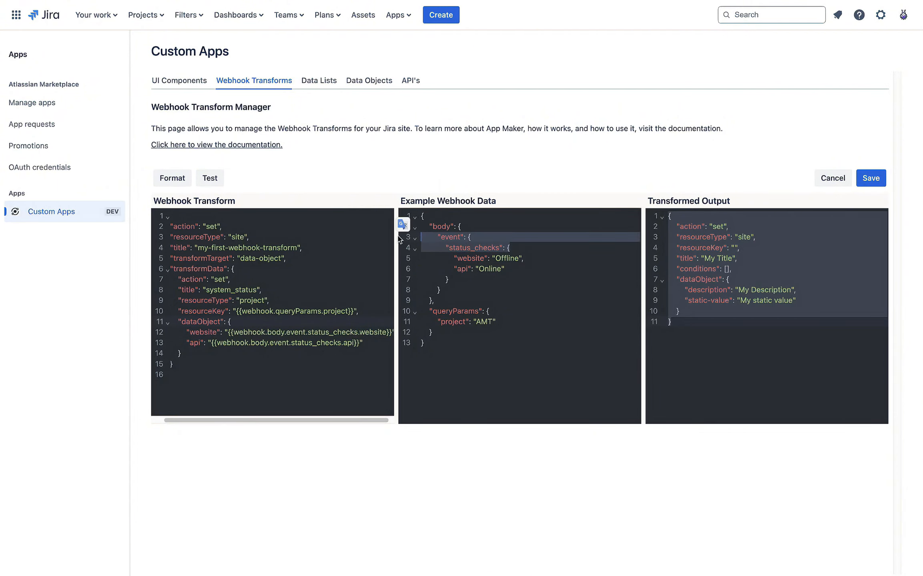
pyautogui.moveTo(517, 270); pyautogui.dragTo(418, 256)
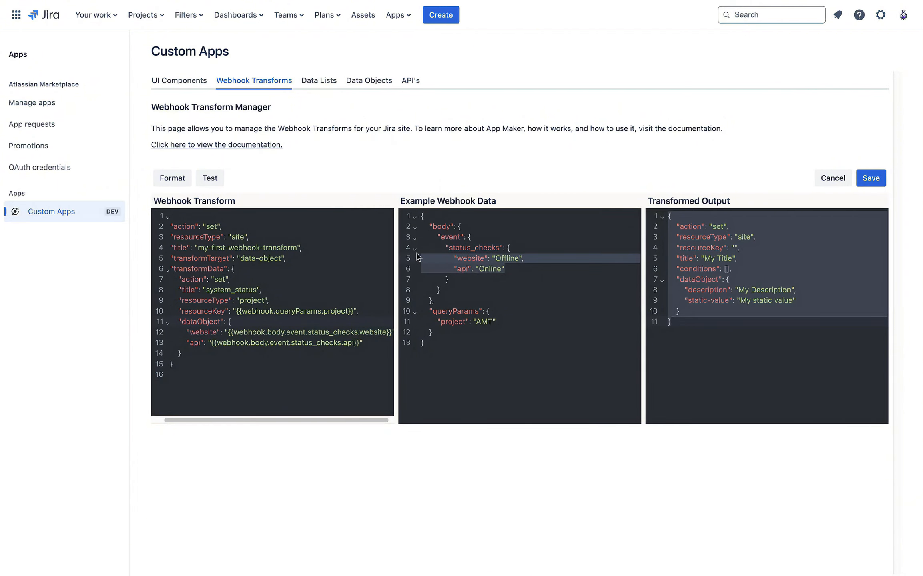
pyautogui.click(558, 313)
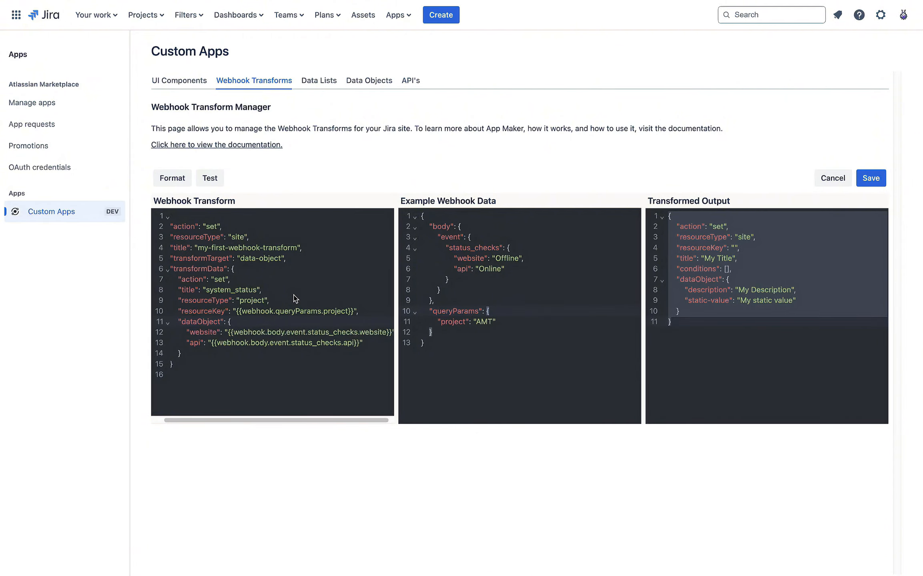
pyautogui.click(563, 262)
pyautogui.click(516, 313)
# Step: Run Test and view the transformed output beside the example webhook payload
pyautogui.click(208, 180)
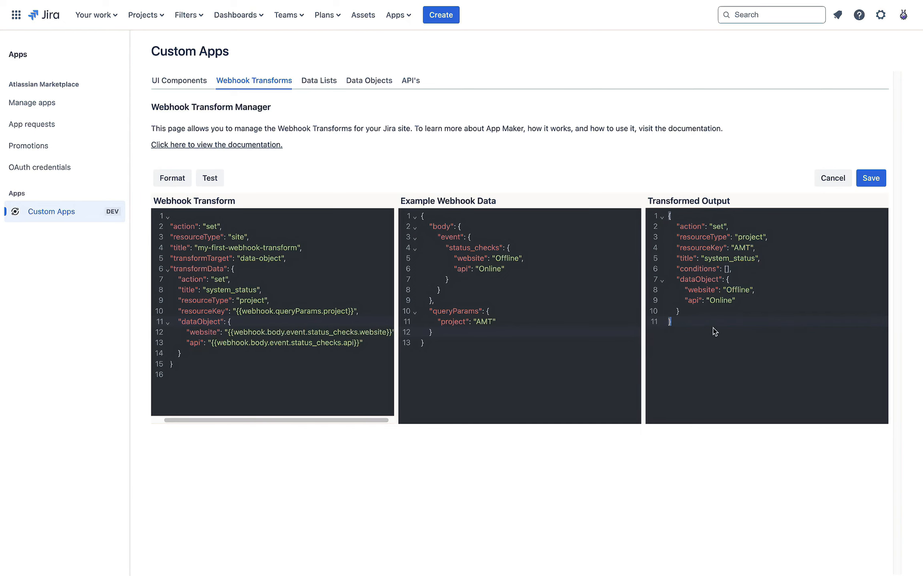
pyautogui.moveTo(683, 323); pyautogui.dragTo(644, 216)
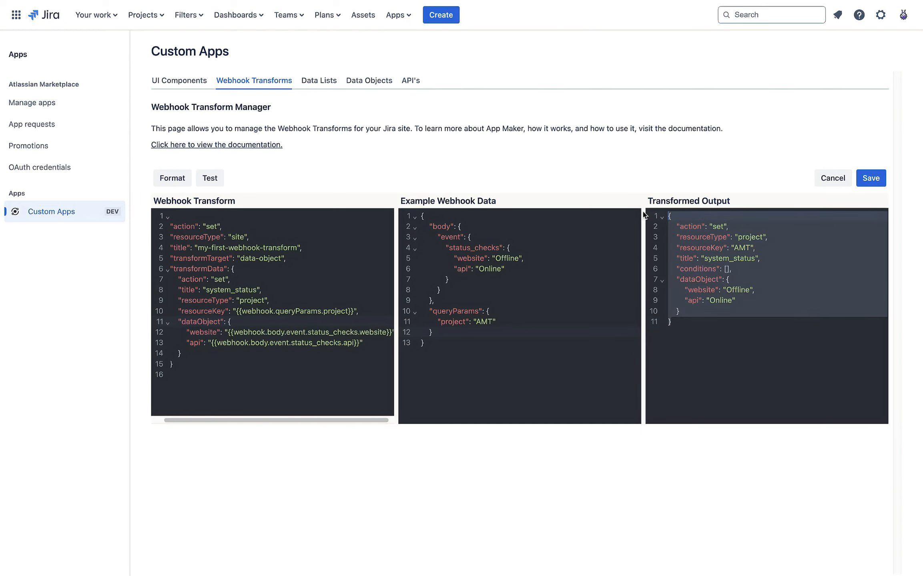
pyautogui.click(723, 264)
pyautogui.moveTo(686, 327); pyautogui.dragTo(636, 201)
pyautogui.moveTo(480, 332); pyautogui.dragTo(430, 216)
pyautogui.click(737, 267)
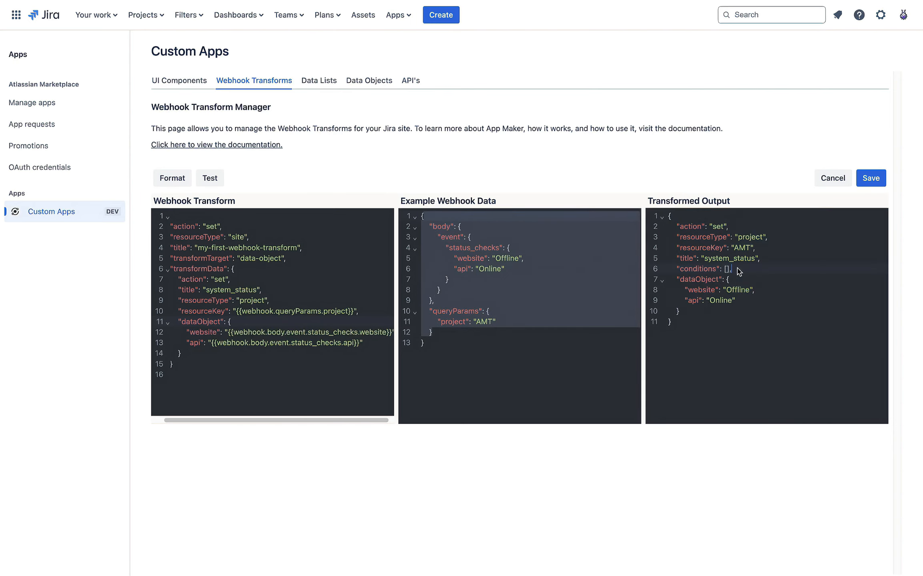
# Step: Trace the output's action, resourceType and resourceKey AMT back to queryParams.project
pyautogui.doubleClick(694, 227)
pyautogui.click(724, 230)
pyautogui.doubleClick(704, 237)
pyautogui.doubleClick(704, 248)
pyautogui.doubleClick(746, 249)
pyautogui.click(486, 322)
pyautogui.doubleClick(485, 323)
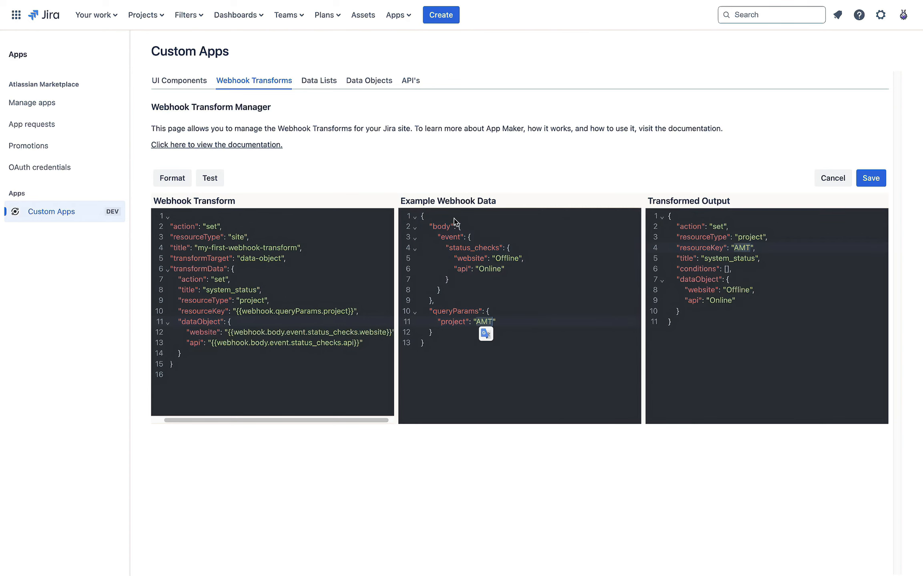
pyautogui.moveTo(237, 312); pyautogui.dragTo(356, 311)
pyautogui.doubleClick(740, 249)
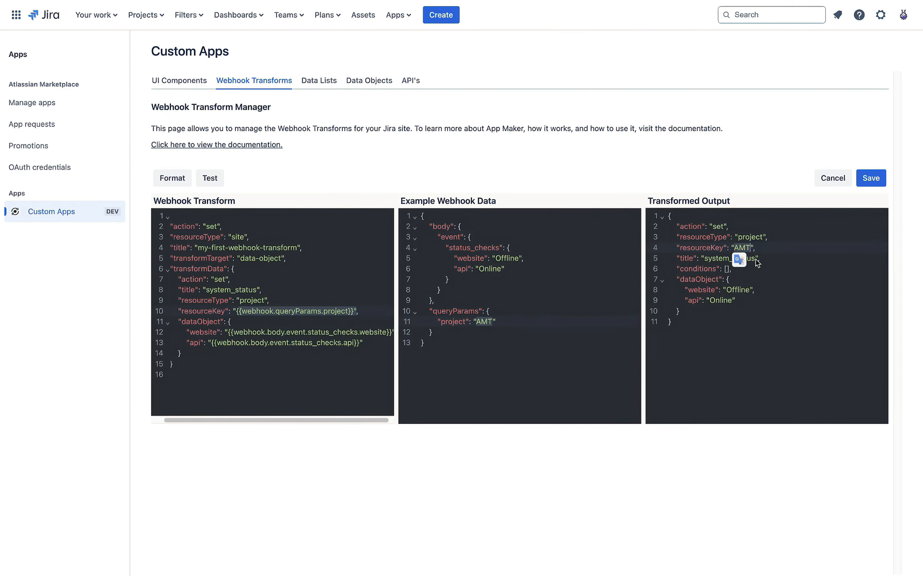
pyautogui.click(742, 272)
# Step: Check the output's title, conditions and dataObject entries
pyautogui.doubleClick(693, 259)
pyautogui.click(768, 292)
pyautogui.doubleClick(699, 270)
pyautogui.click(773, 272)
pyautogui.moveTo(684, 280); pyautogui.dragTo(719, 281)
pyautogui.click(817, 293)
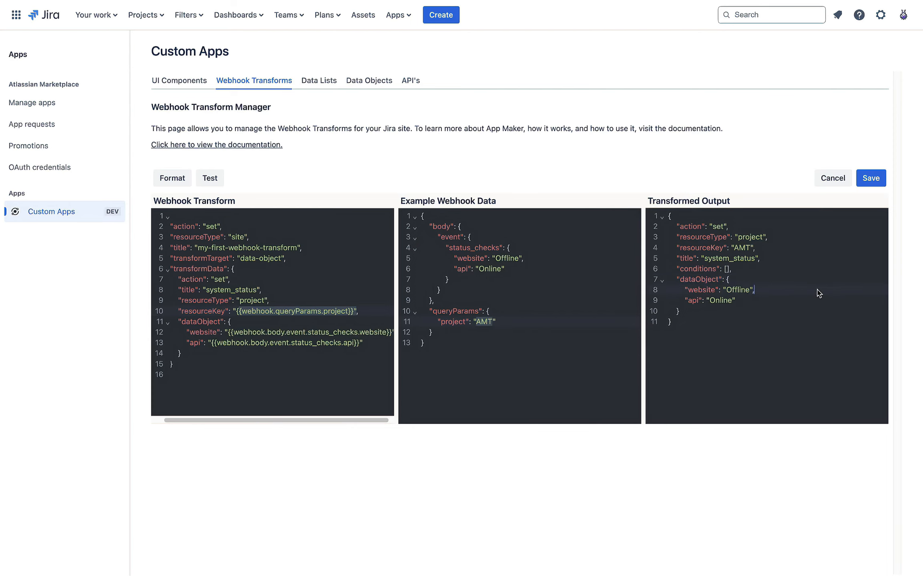
# Step: Match output website Offline and api Online to the example status_checks values
pyautogui.click(702, 291)
pyautogui.doubleClick(693, 301)
pyautogui.click(452, 238)
pyautogui.doubleClick(472, 247)
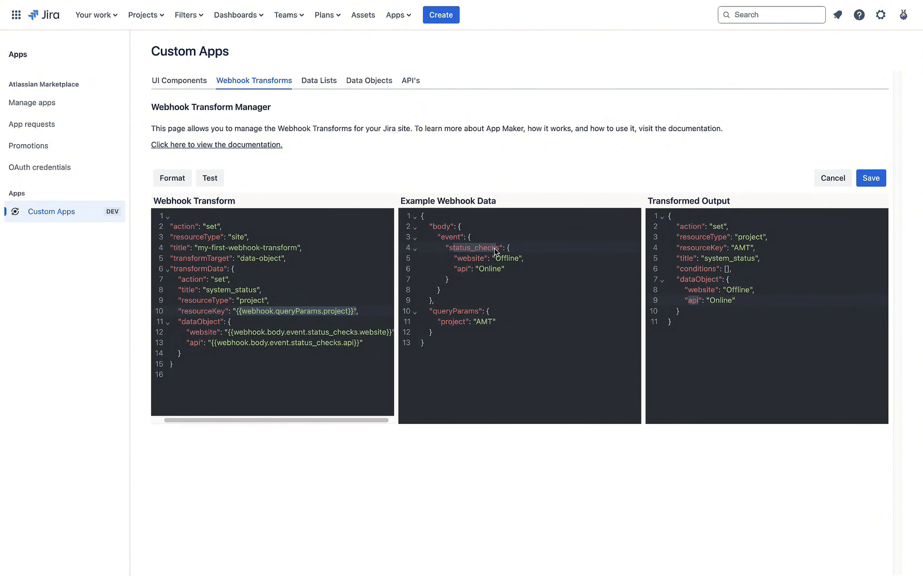
pyautogui.click(508, 248)
pyautogui.click(686, 283)
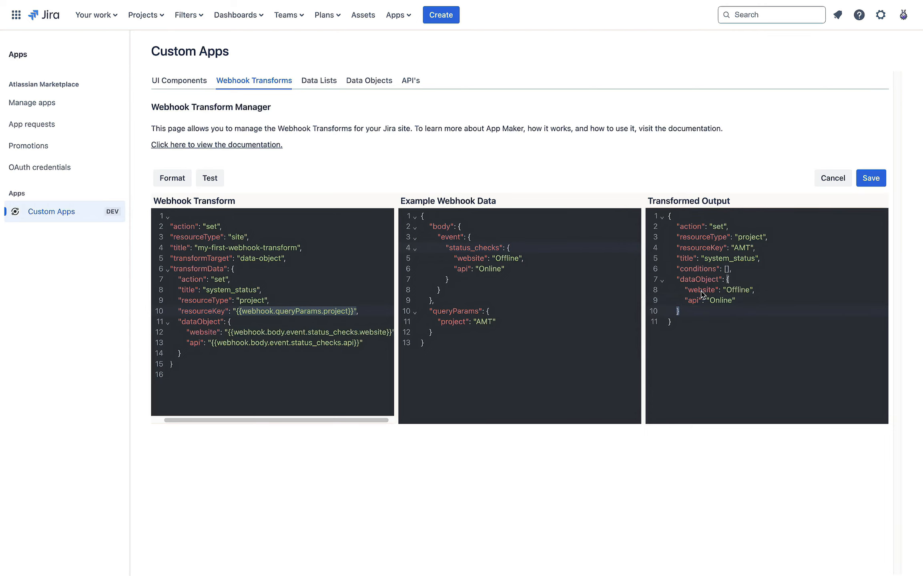
pyautogui.doubleClick(737, 290)
pyautogui.click(473, 259)
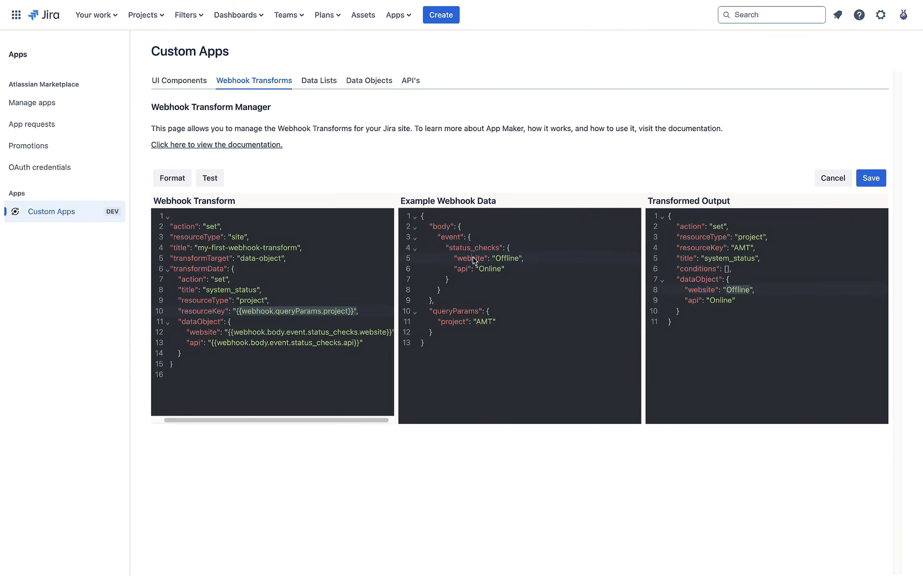
pyautogui.doubleClick(516, 261)
pyautogui.click(695, 308)
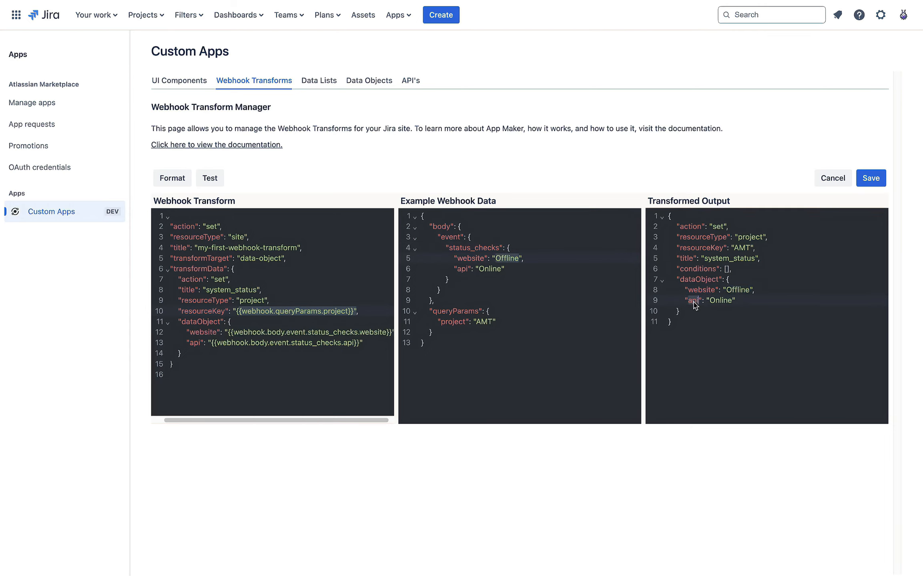
pyautogui.doubleClick(722, 300)
pyautogui.doubleClick(496, 269)
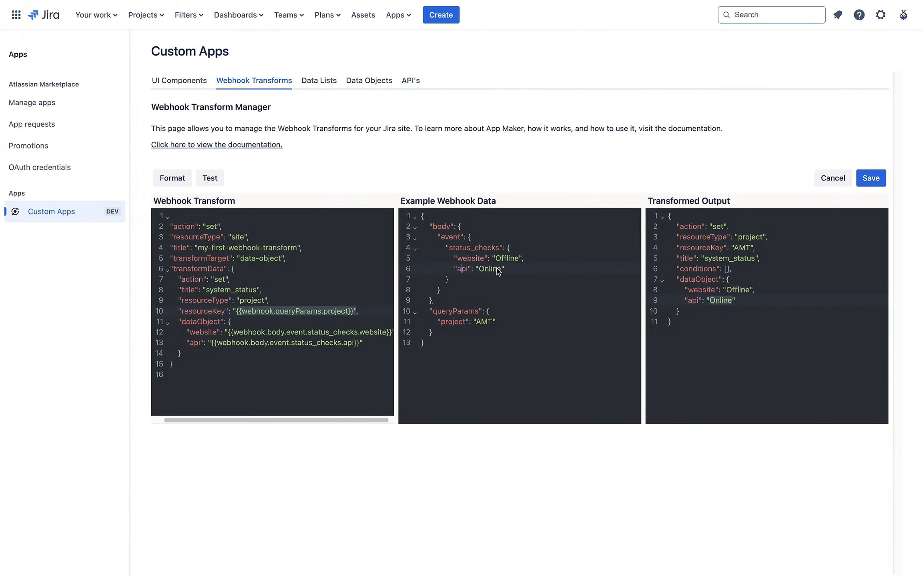
pyautogui.click(702, 321)
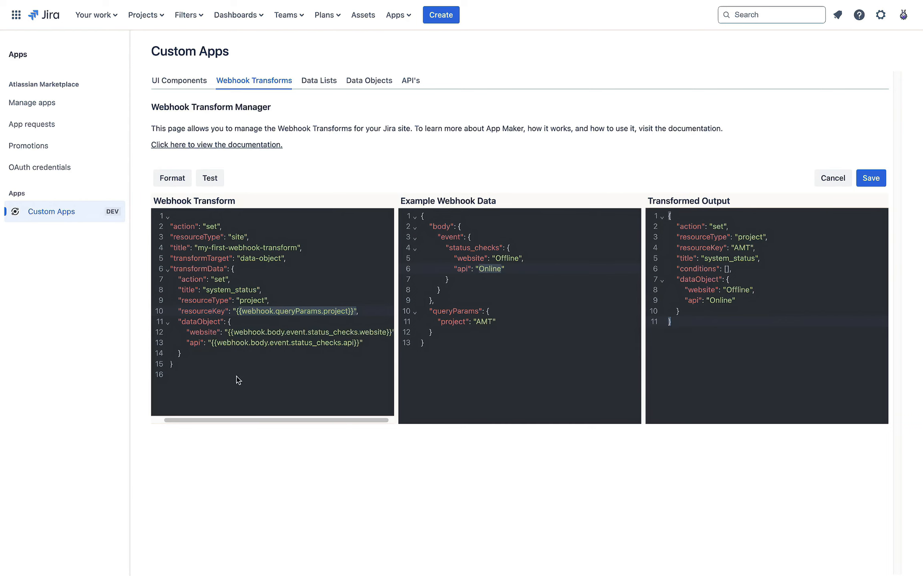
# Step: Review the example payload against the transformed output, then save my-first-webhook-transform
pyautogui.hscroll(-3, 329, 420)
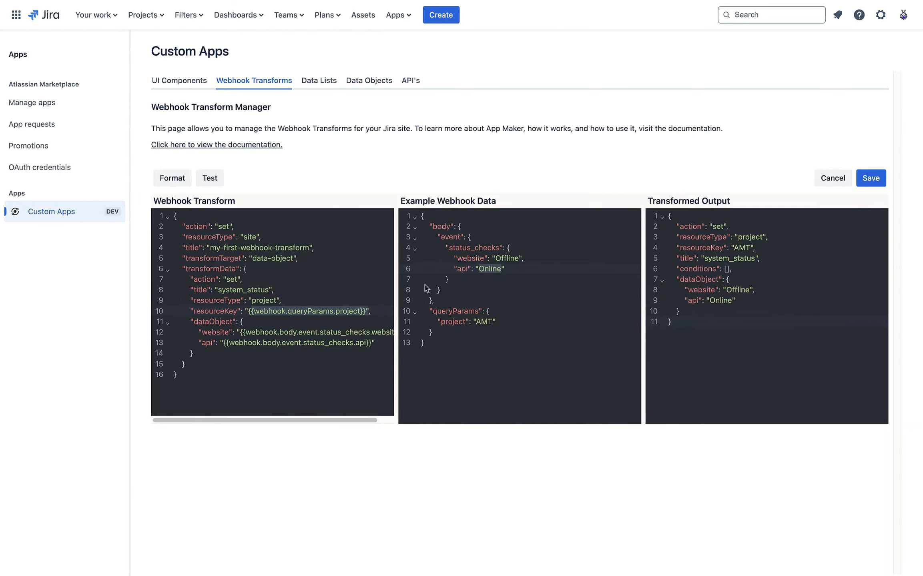
pyautogui.moveTo(447, 346); pyautogui.dragTo(402, 212)
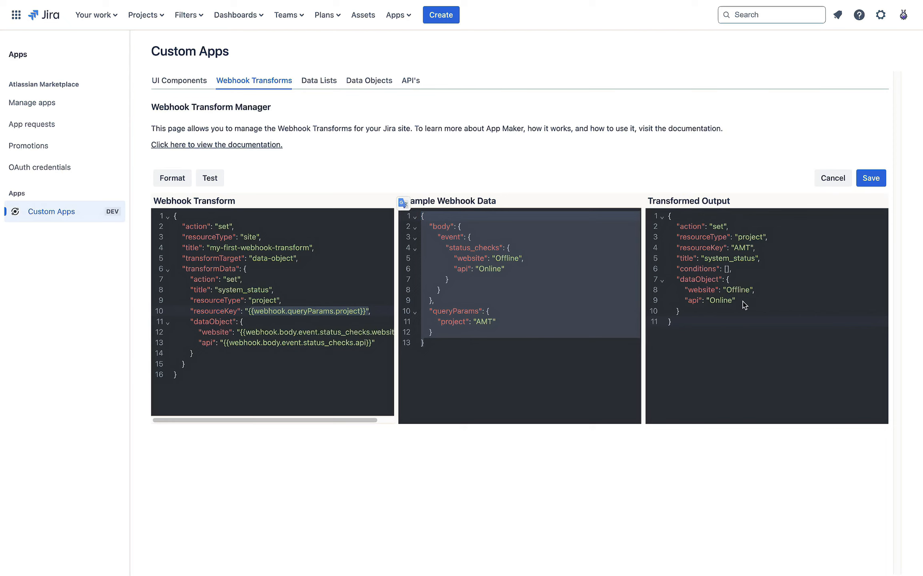
pyautogui.moveTo(688, 325); pyautogui.dragTo(640, 200)
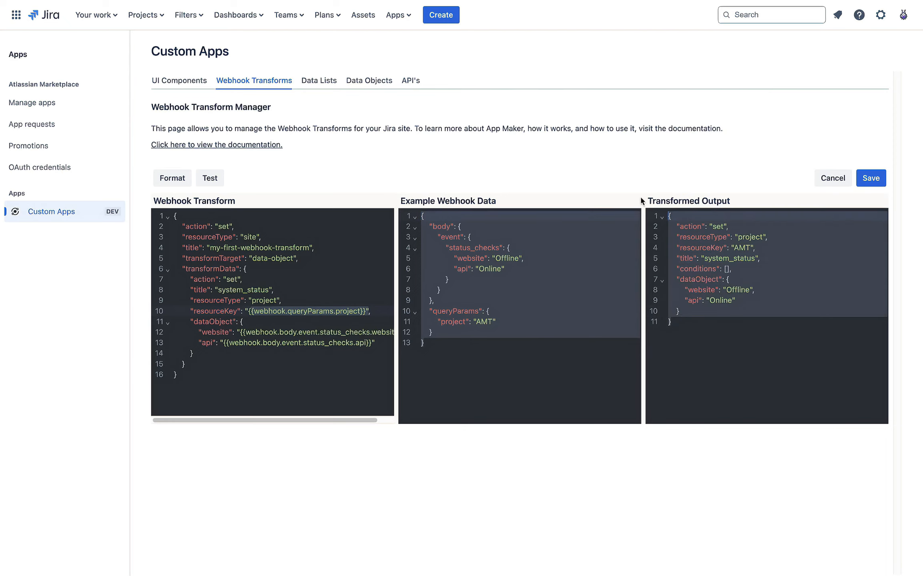
pyautogui.click(753, 311)
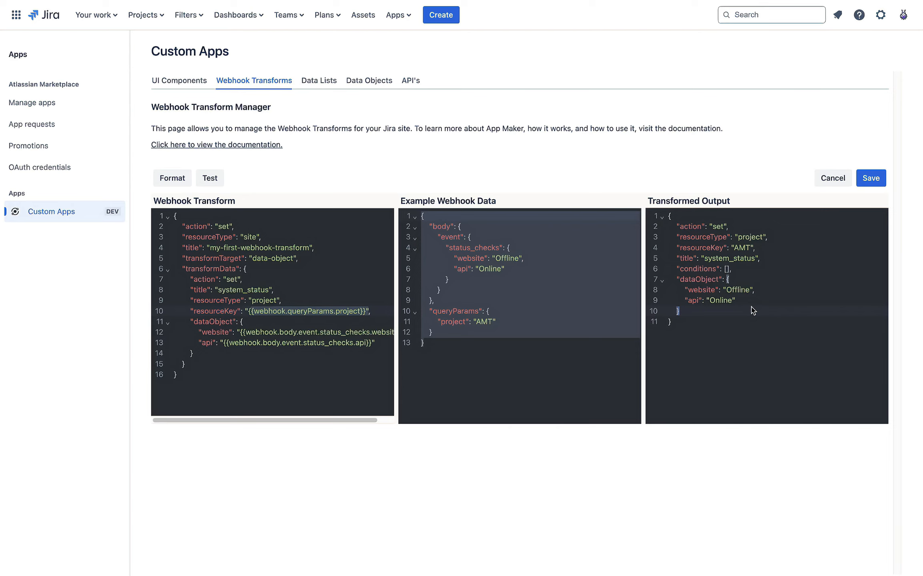
pyautogui.click(588, 281)
pyautogui.moveTo(494, 340); pyautogui.dragTo(394, 194)
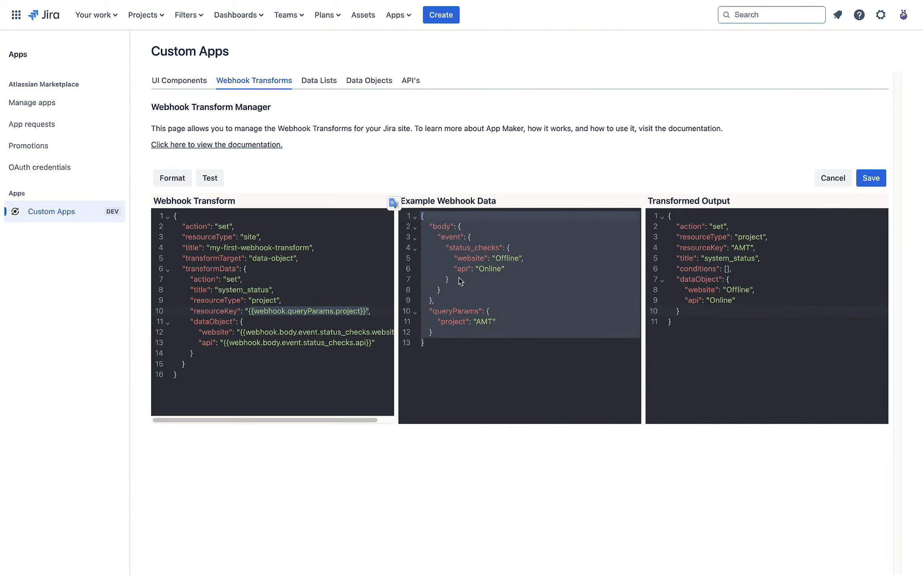
pyautogui.click(495, 272)
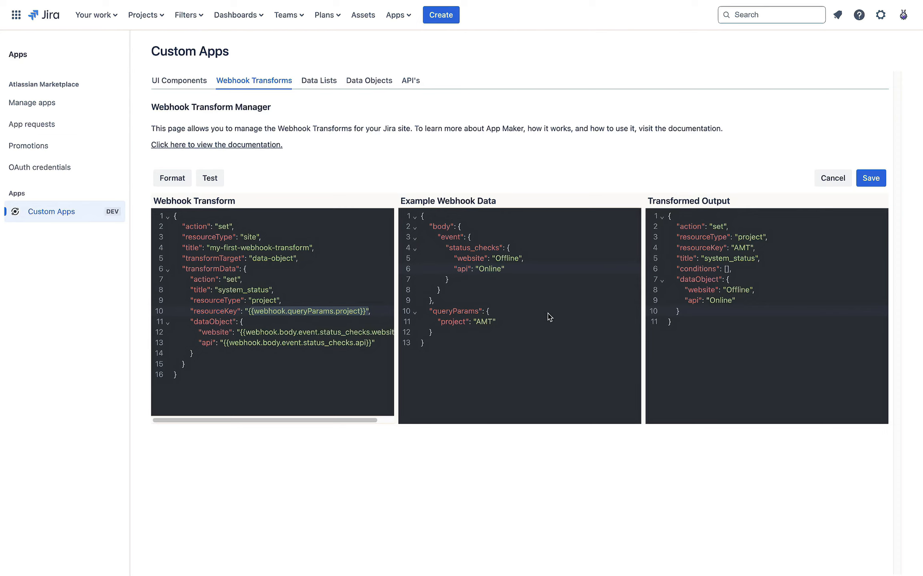
pyautogui.click(738, 341)
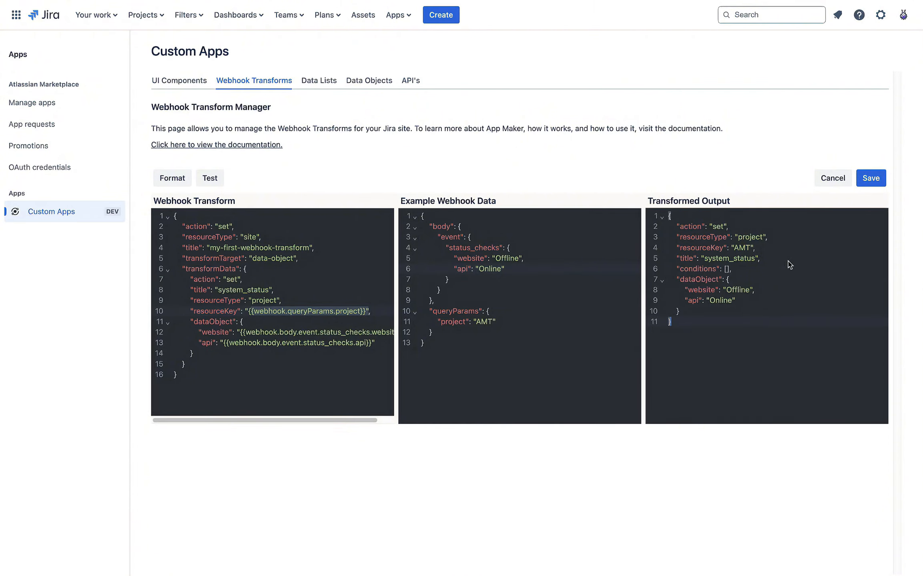
pyautogui.click(875, 178)
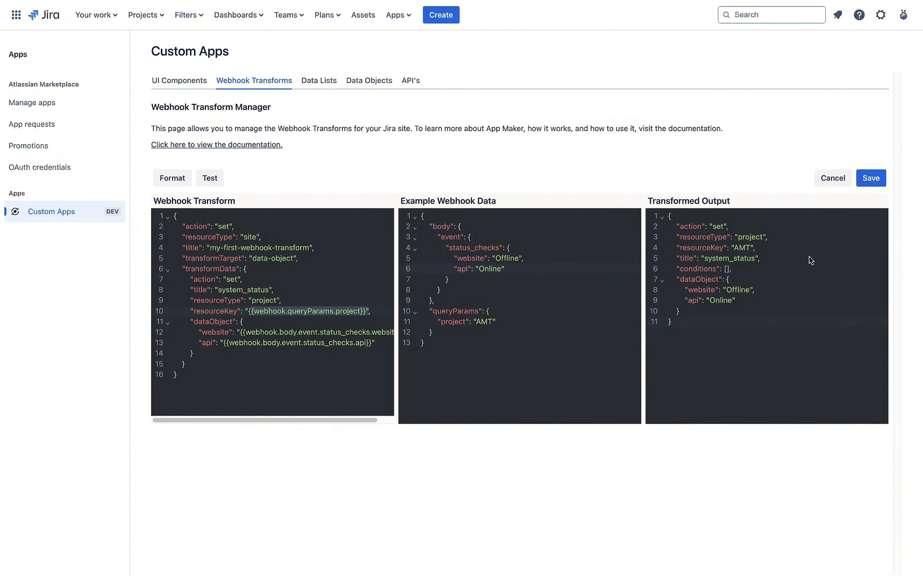
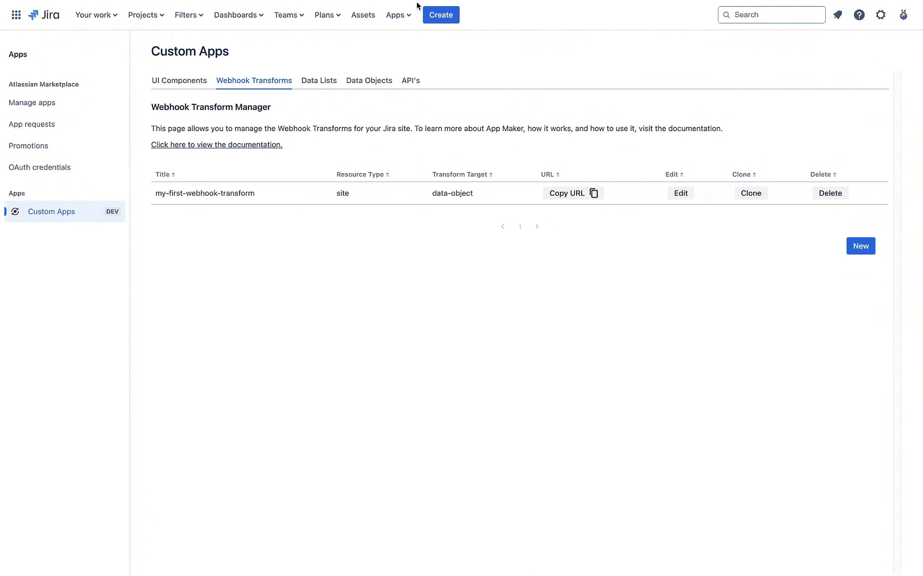
# Step: Create a new UI component from the pasted system status widget JSON and format it
pyautogui.click(192, 82)
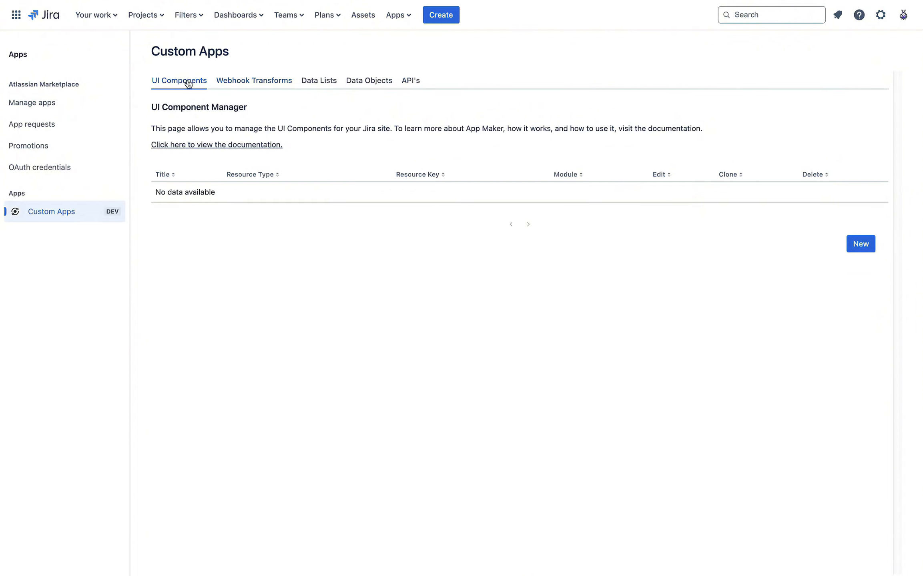
pyautogui.click(860, 243)
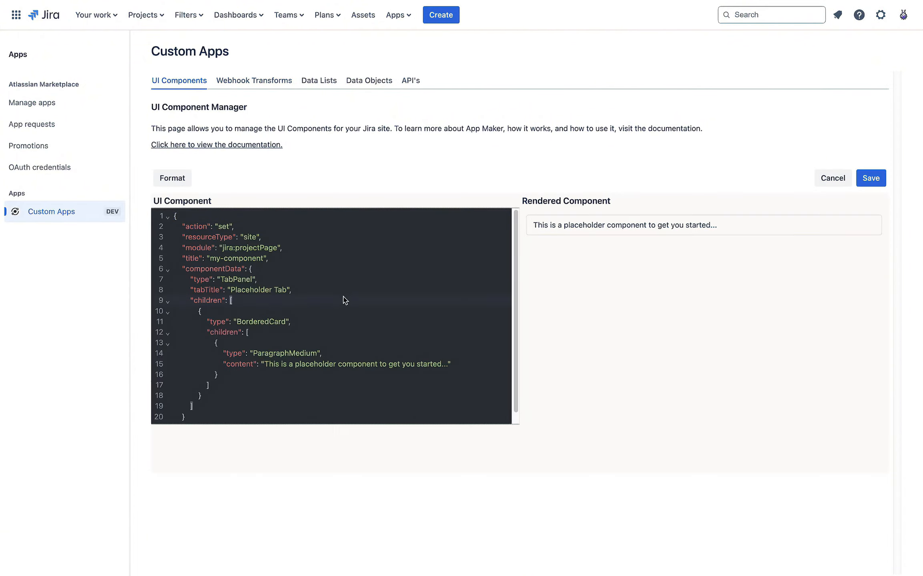
pyautogui.hotkey('ctrl', 'a')
pyautogui.hotkey('ctrl', 'v')
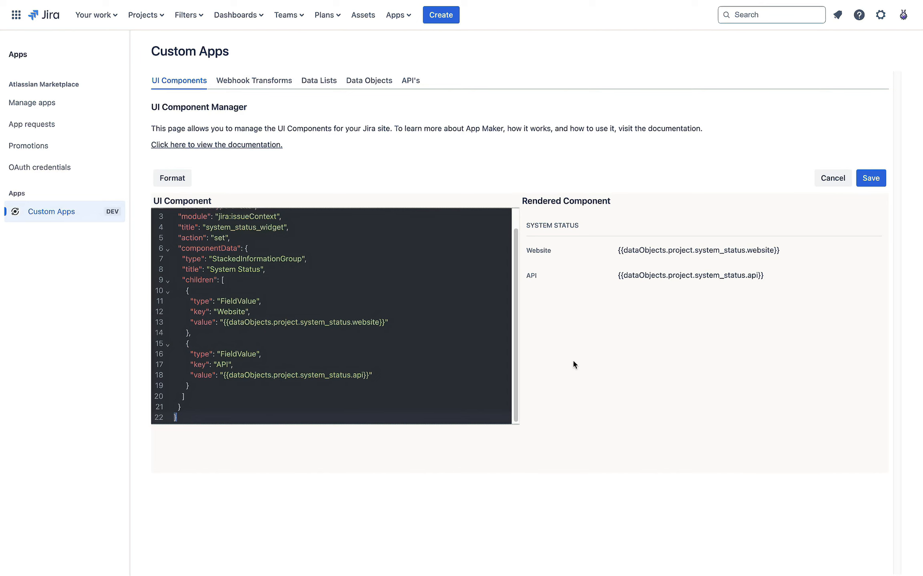
pyautogui.click(172, 178)
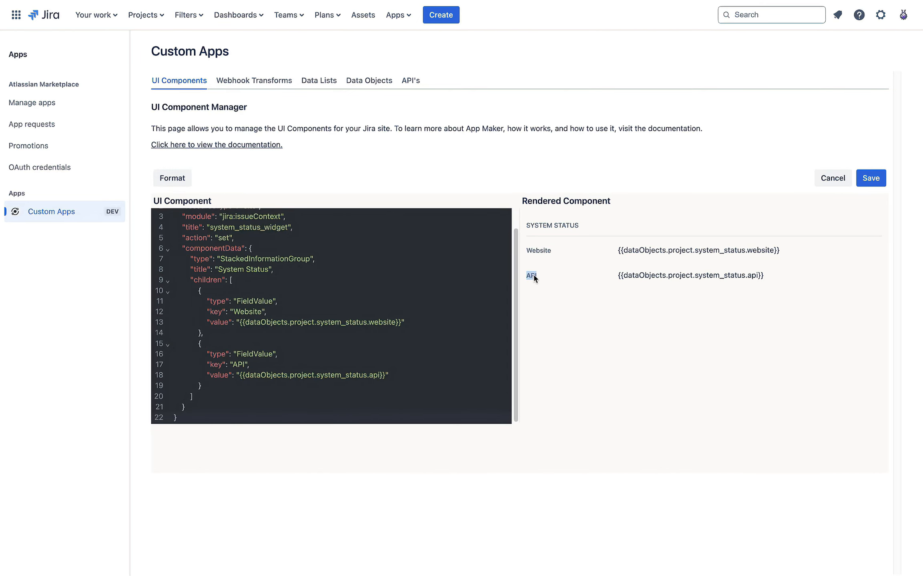
# Step: Check the Website and API placeholders read dataObjects.project.system_status, then save the component
pyautogui.moveTo(627, 251); pyautogui.dragTo(667, 254)
pyautogui.click(715, 318)
pyautogui.doubleClick(653, 255)
pyautogui.doubleClick(680, 250)
pyautogui.doubleClick(721, 250)
pyautogui.doubleClick(758, 251)
pyautogui.doubleClick(636, 276)
pyautogui.doubleClick(680, 275)
pyautogui.doubleClick(716, 275)
pyautogui.doubleClick(756, 276)
pyautogui.click(767, 332)
pyautogui.moveTo(618, 250); pyautogui.dragTo(759, 280)
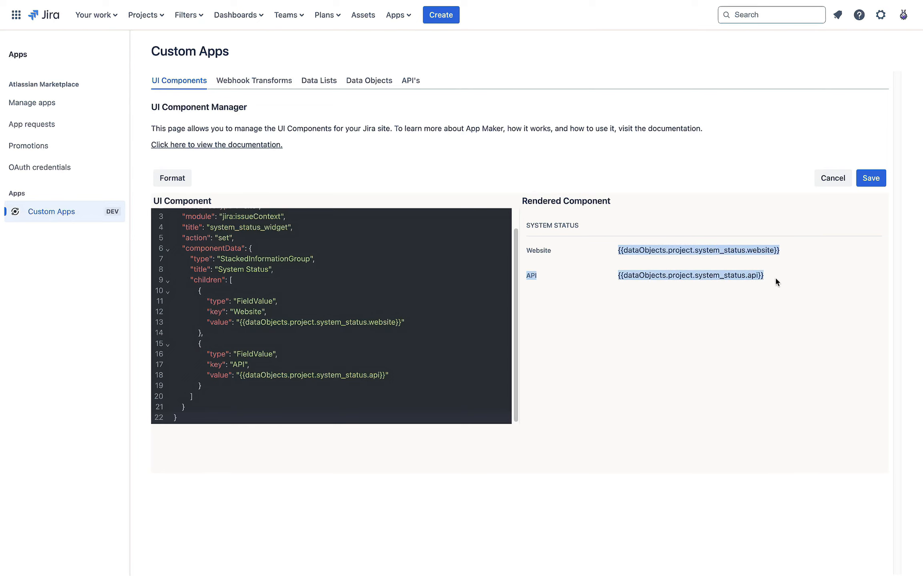
pyautogui.click(777, 280)
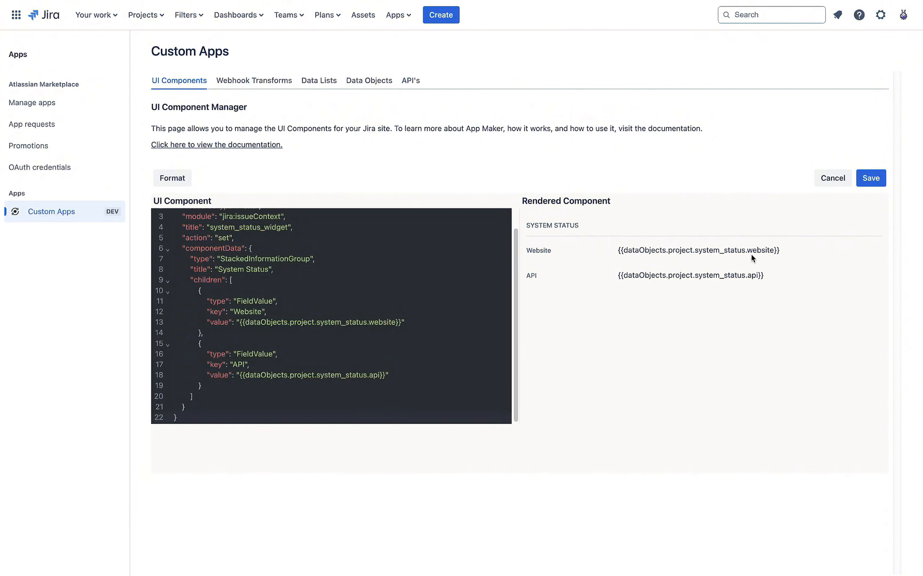
pyautogui.doubleClick(679, 274)
pyautogui.doubleClick(679, 250)
pyautogui.click(728, 273)
pyautogui.click(865, 183)
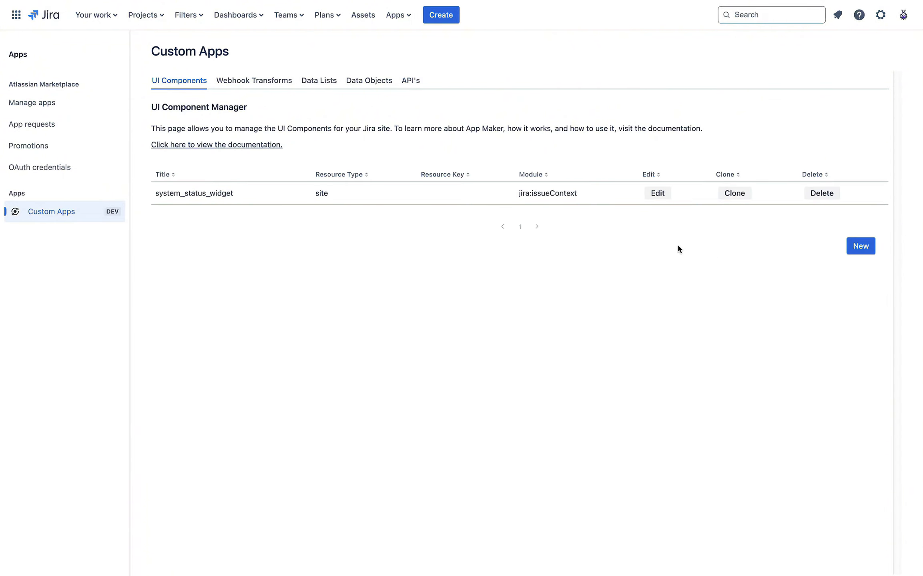
# Step: Open AMT-1 in App Maker Test, view its empty Website and API status, then close it
pyautogui.click(145, 15)
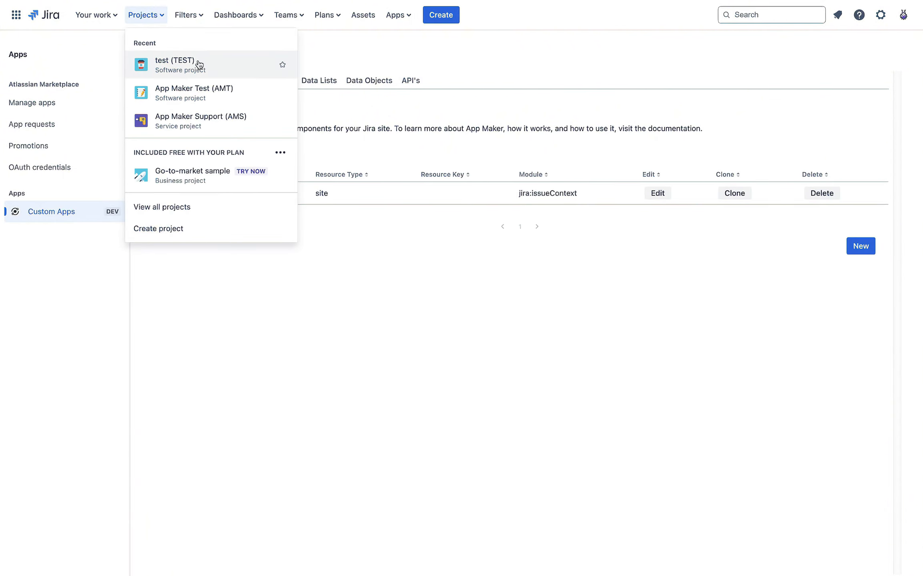
pyautogui.click(217, 97)
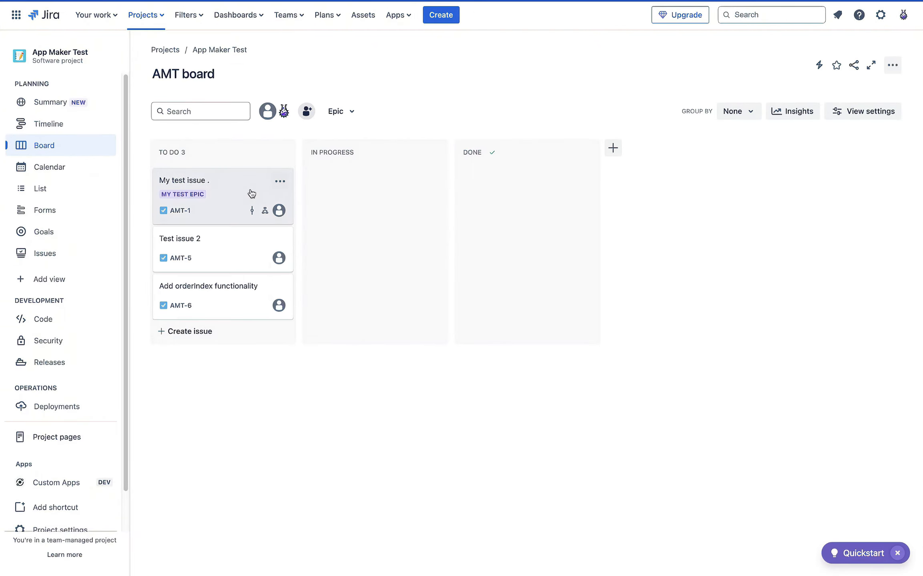
pyautogui.click(242, 192)
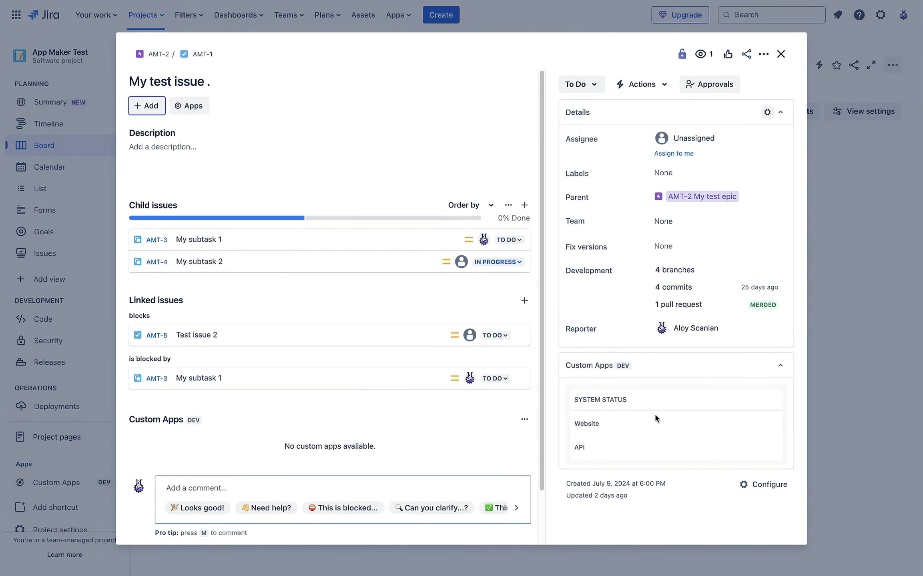
pyautogui.scroll(-2, 448, 331)
pyautogui.scroll(2, 448, 331)
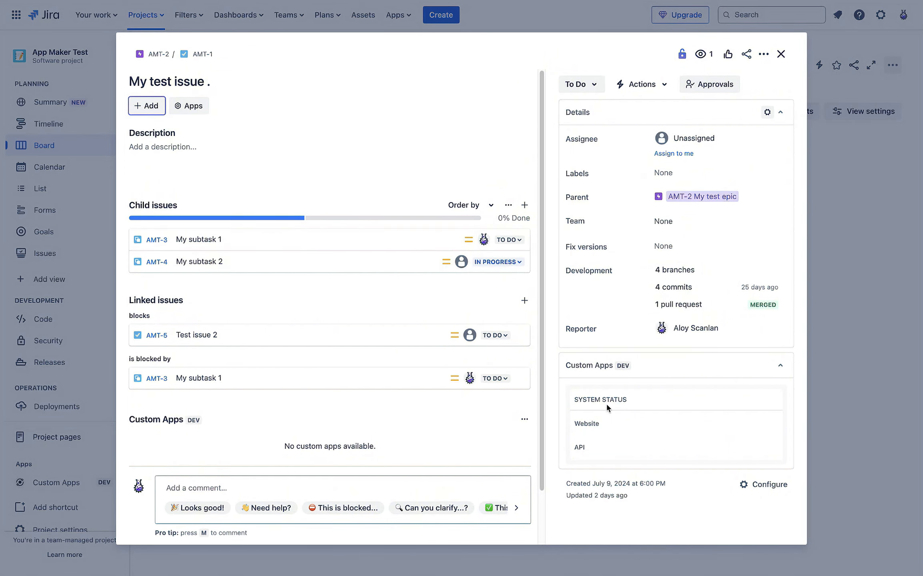
pyautogui.click(778, 54)
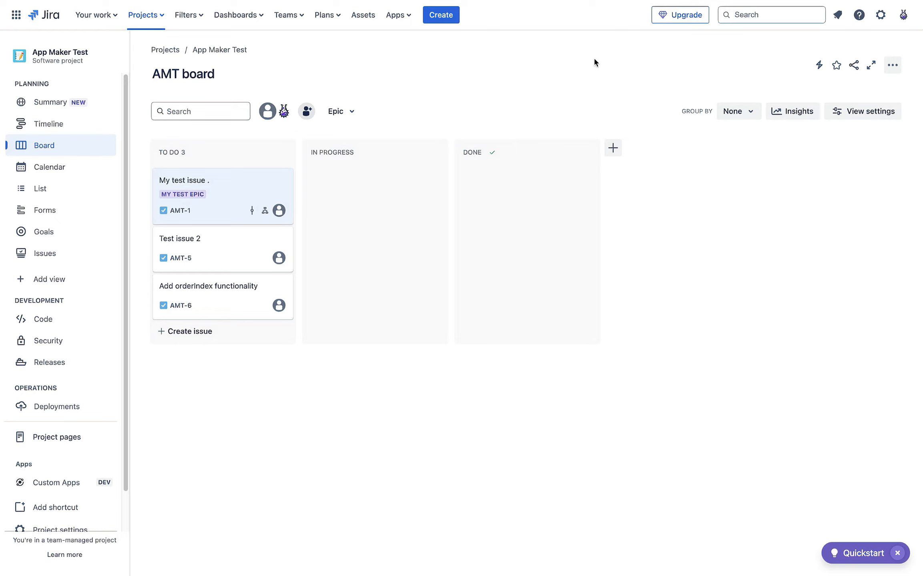
# Step: Go to Apps > Custom Apps in Jira settings and show the Webhook Transforms list
pyautogui.click(880, 16)
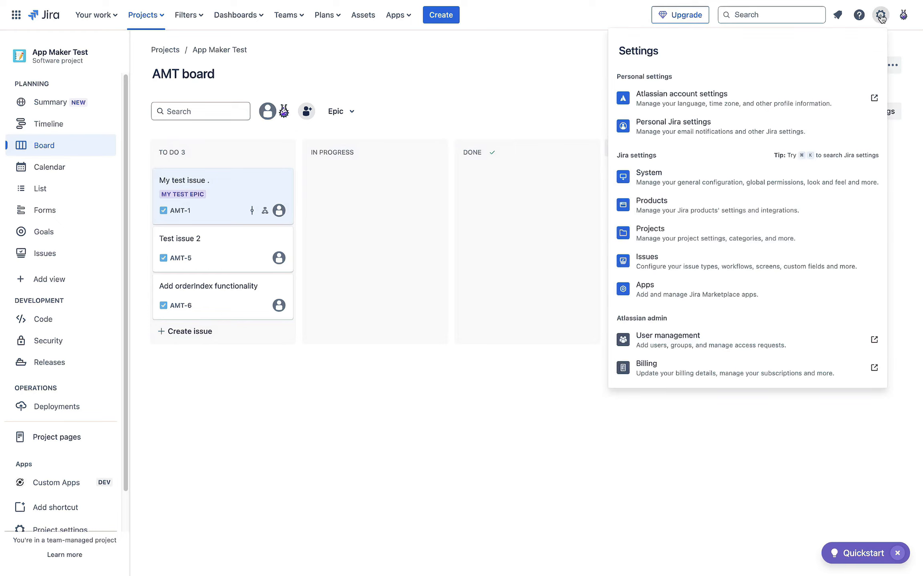
pyautogui.click(726, 293)
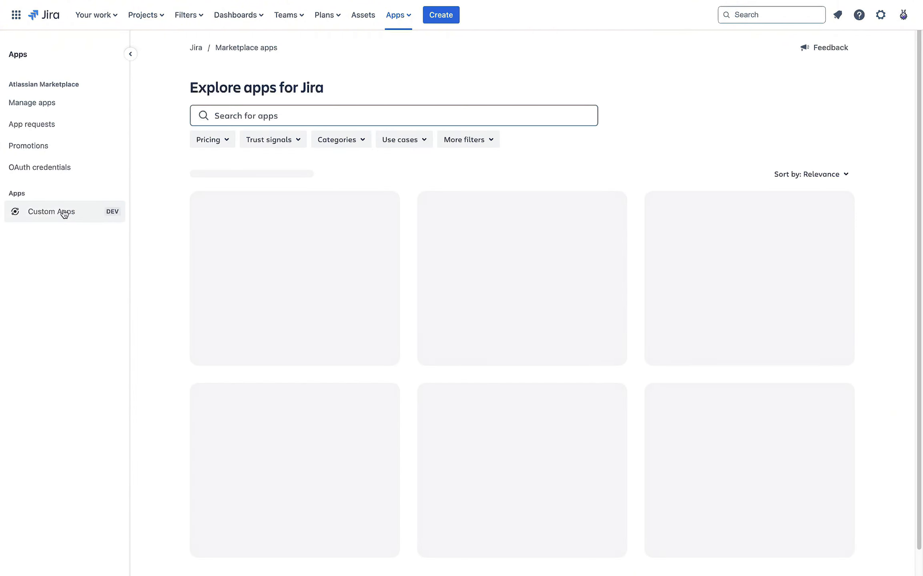
pyautogui.click(60, 212)
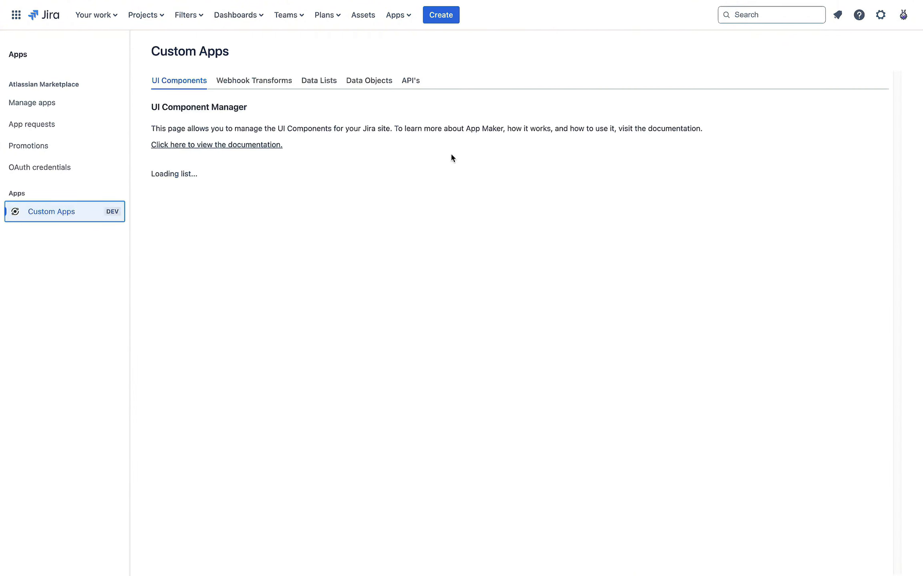
pyautogui.click(263, 80)
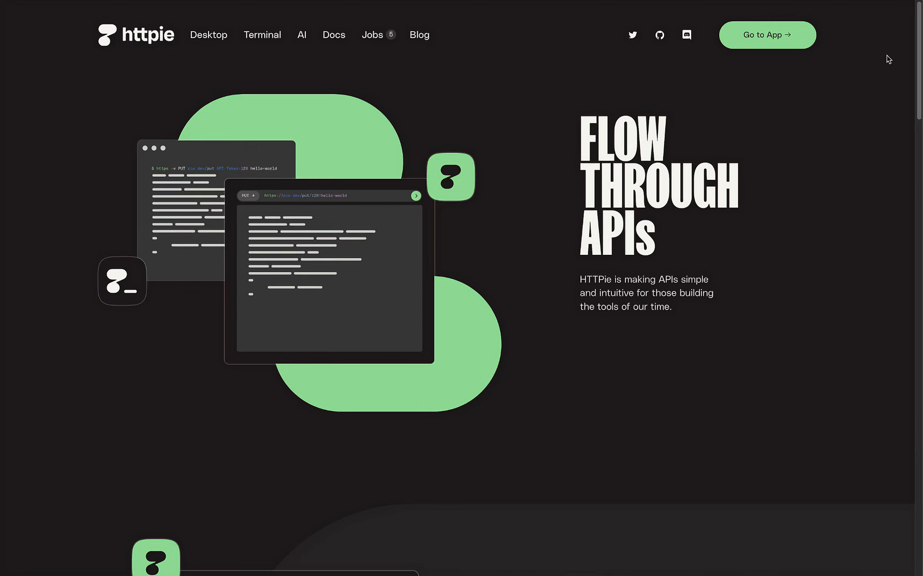
# Step: Replace the HTTPie request URL with the copied webhook transform URL
pyautogui.click(769, 49)
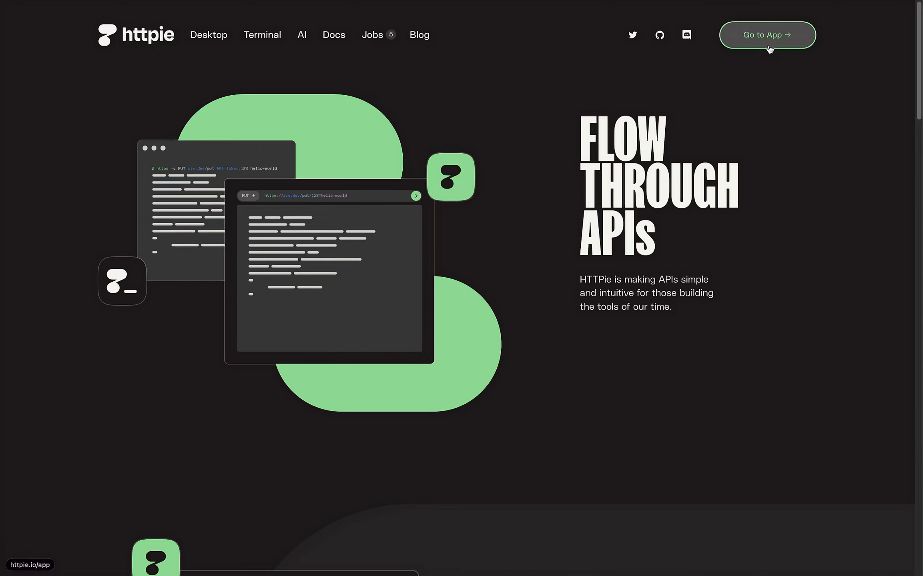
pyautogui.click(317, 215)
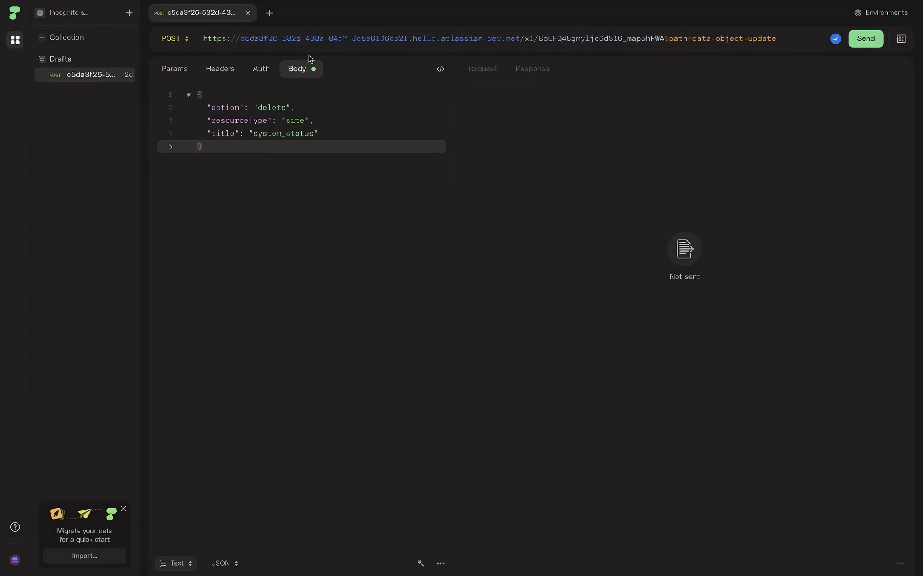
pyautogui.tripleClick(394, 39)
pyautogui.press('BackSpace')
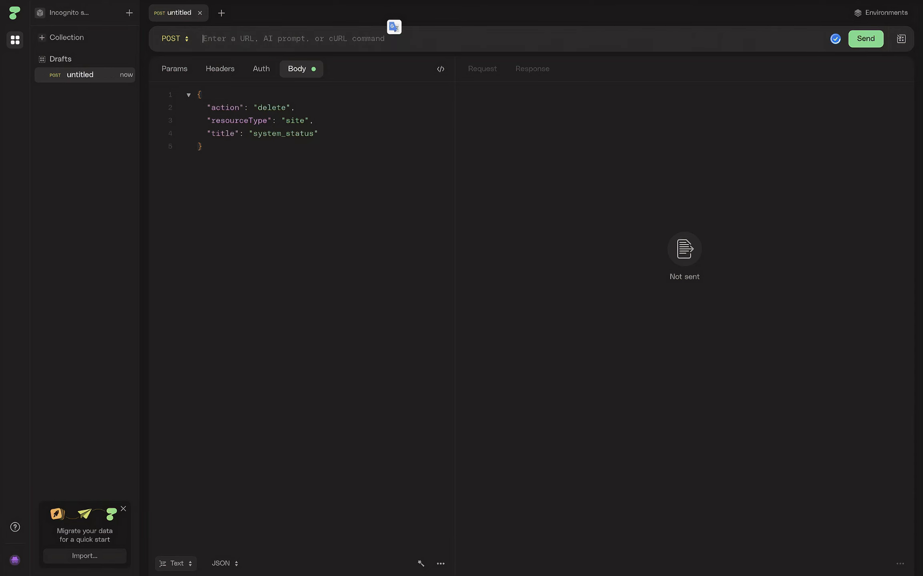
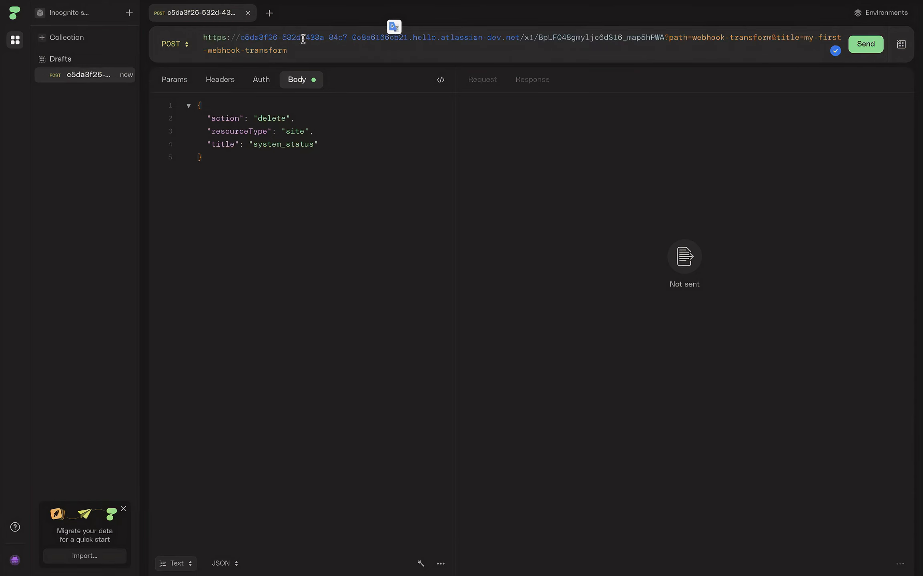
# Step: Check the URL's site host, path=webhook-transform and title=my-first-webhook-transform parameters
pyautogui.moveTo(222, 38); pyautogui.dragTo(399, 61)
pyautogui.click(440, 43)
pyautogui.moveTo(274, 34); pyautogui.dragTo(510, 37)
pyautogui.click(675, 36)
pyautogui.moveTo(671, 37); pyautogui.dragTo(713, 37)
pyautogui.click(765, 37)
pyautogui.doubleClick(784, 36)
pyautogui.click(279, 49)
pyautogui.moveTo(305, 45); pyautogui.dragTo(808, 38)
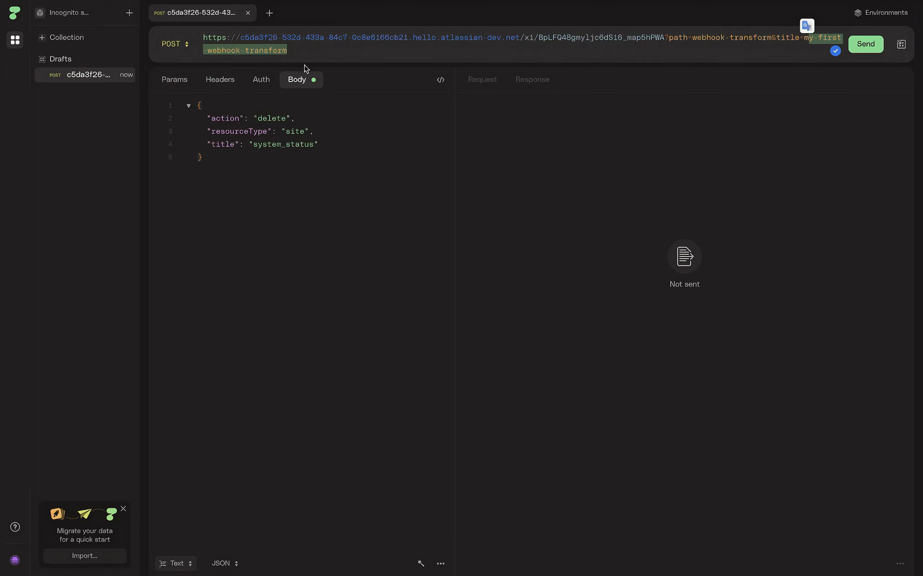
pyautogui.moveTo(4, 196)
pyautogui.click(54, 303)
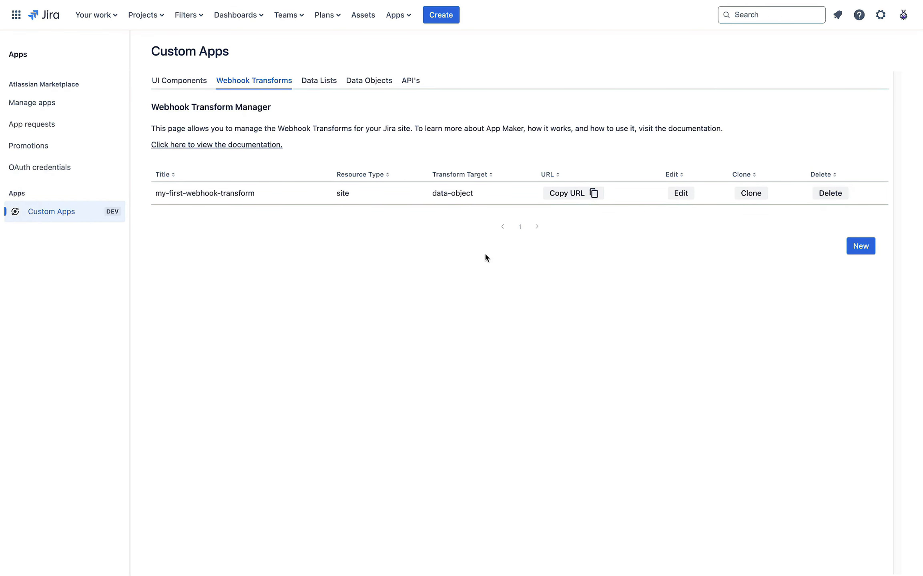
pyautogui.tripleClick(178, 194)
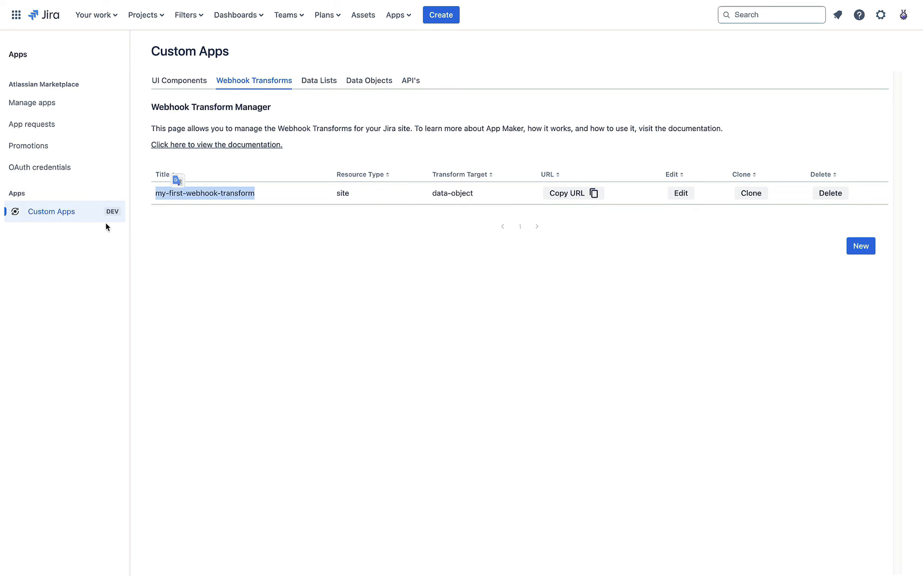
pyautogui.moveTo(4, 224)
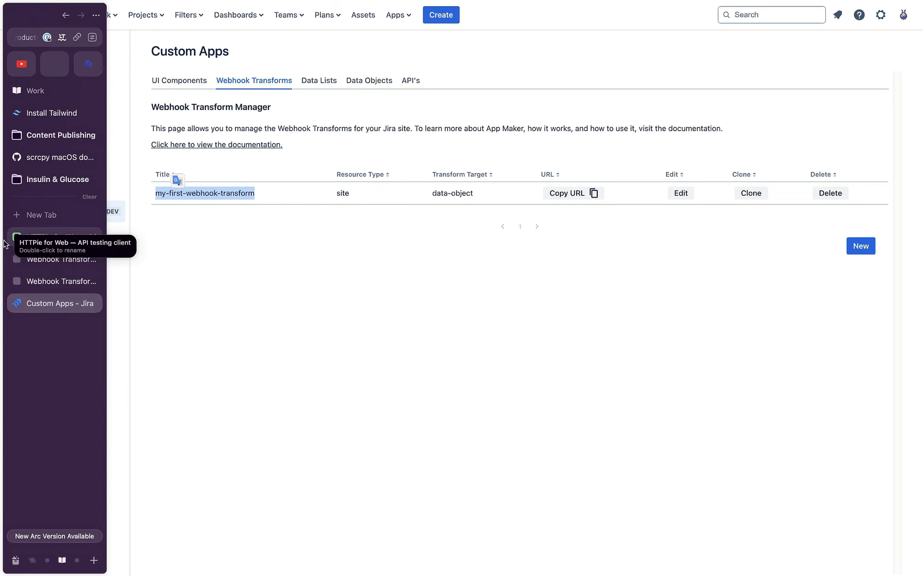
pyautogui.click(33, 238)
pyautogui.click(247, 164)
# Step: Replace the HTTPie request body with the pasted status-check JSON
pyautogui.click(221, 139)
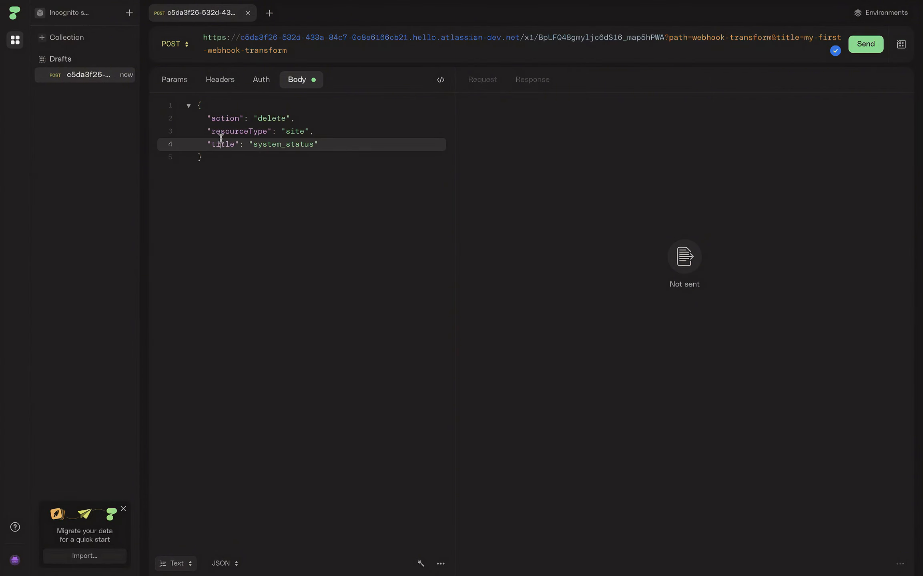
pyautogui.press('super+a')
pyautogui.press('super+s')
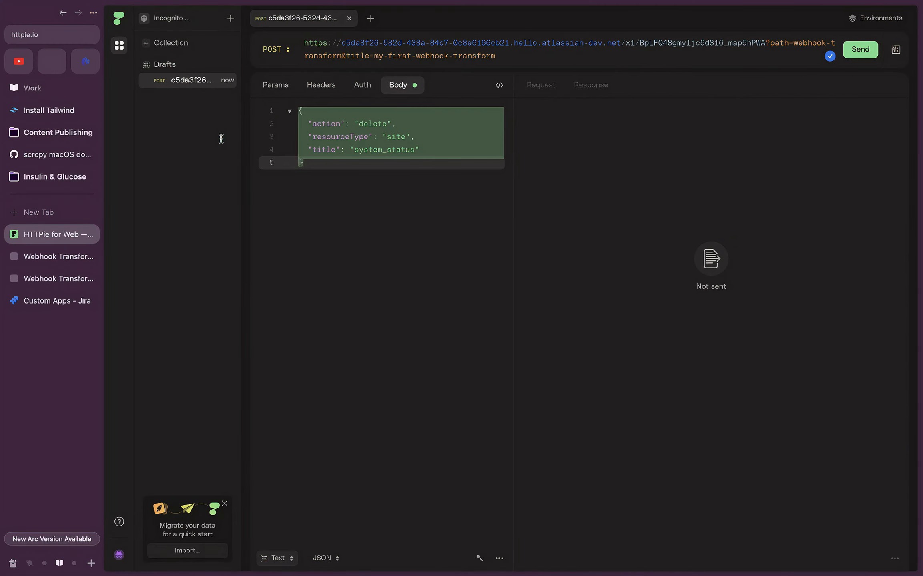
pyautogui.press('super+s')
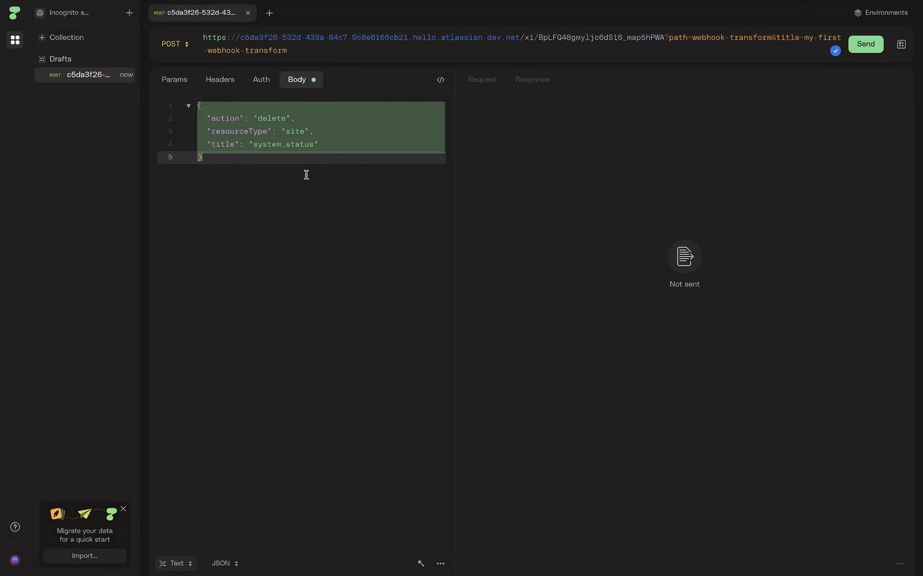
pyautogui.press('BackSpace')
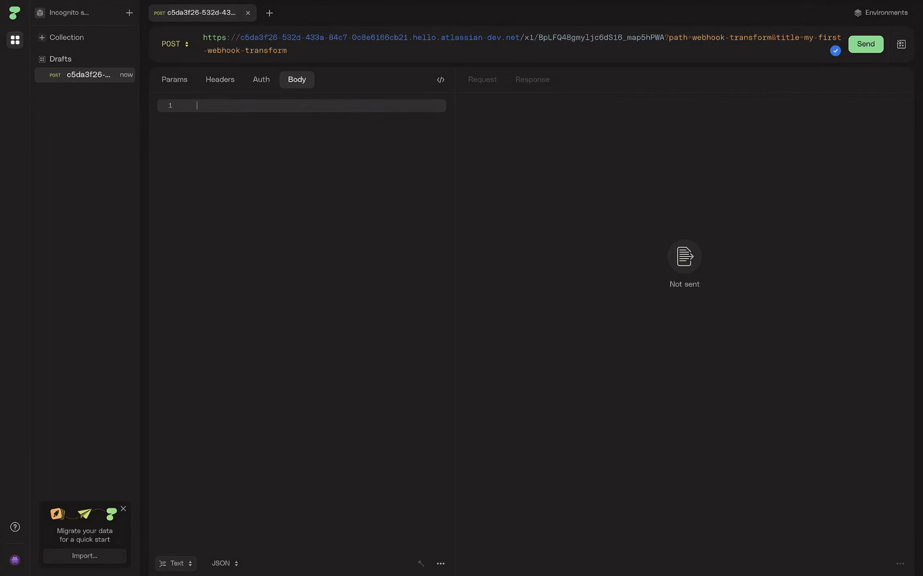
pyautogui.press('super+Tab')
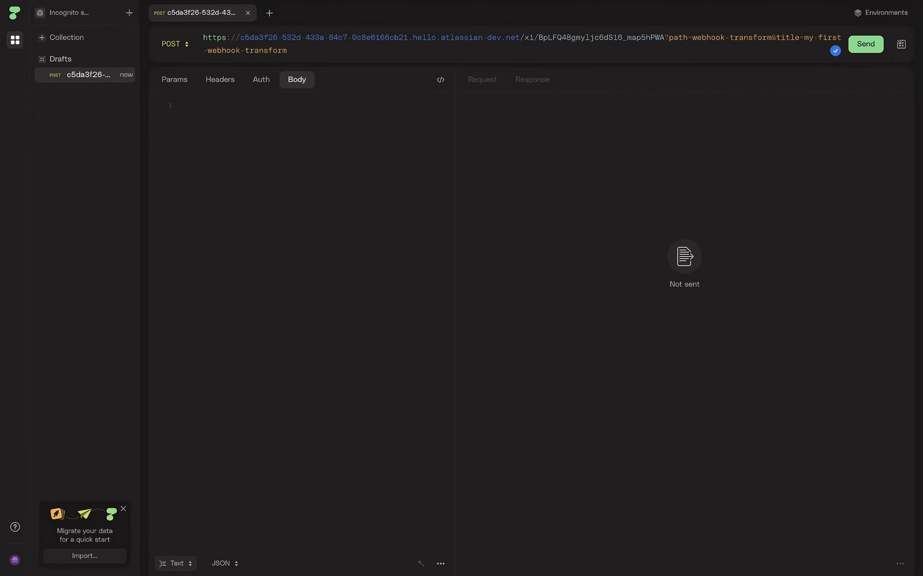
pyautogui.click(342, 209)
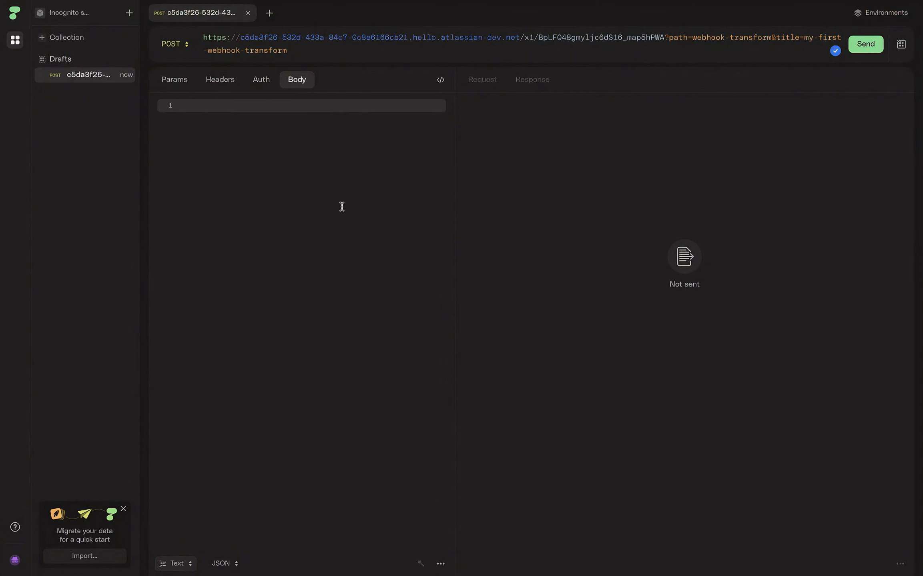
pyautogui.write('{   "event": {     "status-checks": {       "website": "Offline",       "api": "Online"     }   } }')
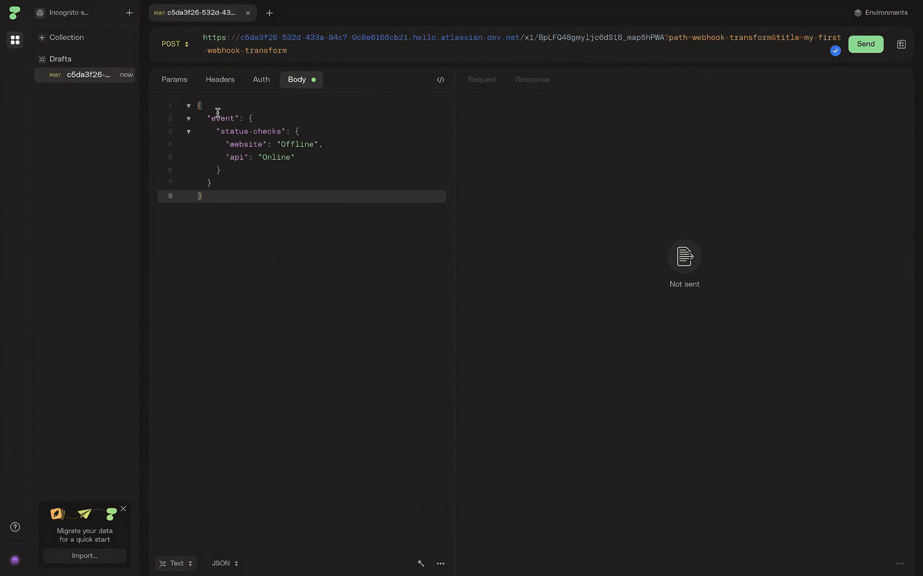
# Step: Rename the body's status-checks key to status_checks
pyautogui.click(207, 106)
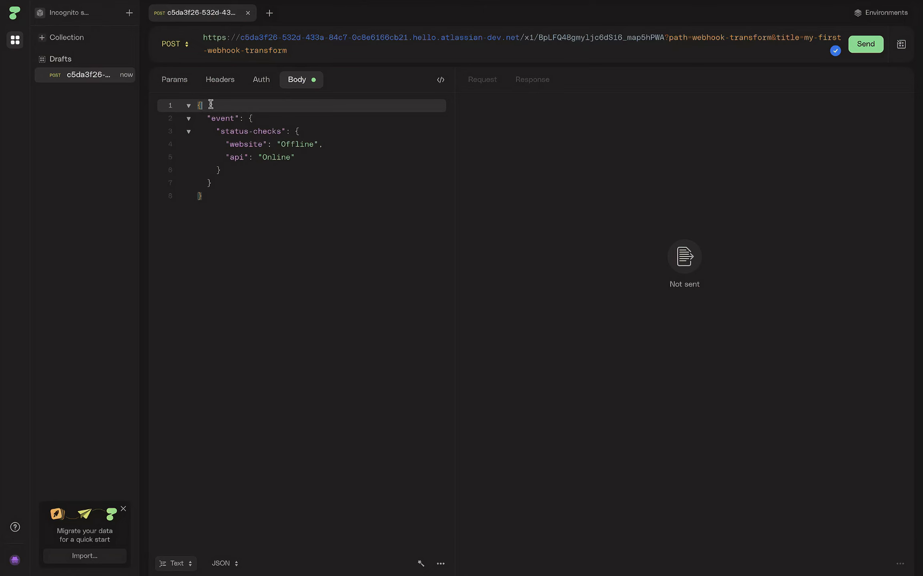
pyautogui.click(283, 221)
pyautogui.moveTo(283, 220); pyautogui.dragTo(326, 95)
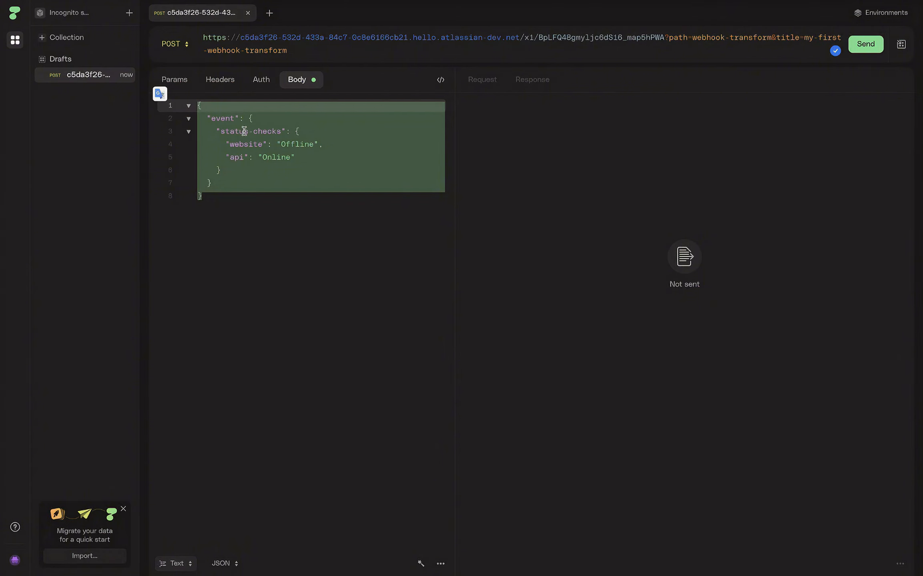
pyautogui.click(312, 82)
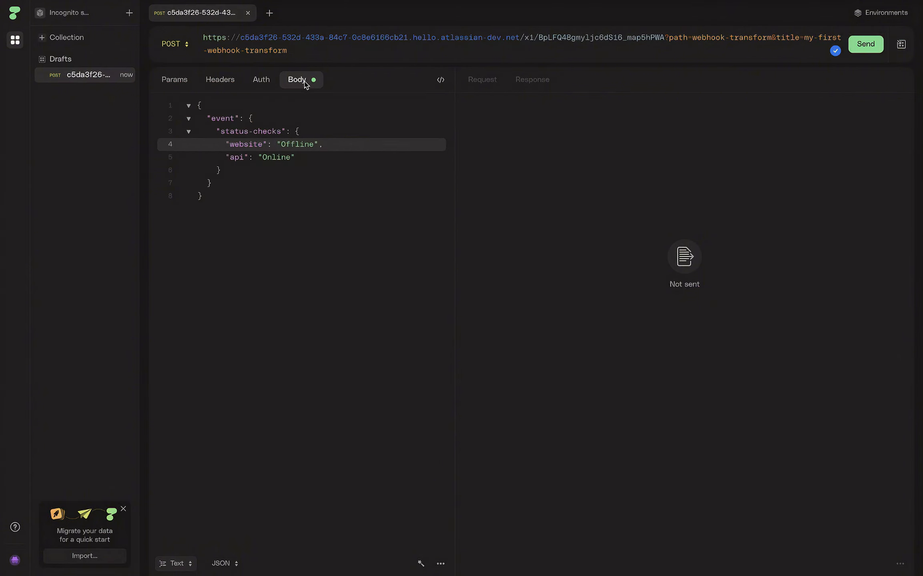
pyautogui.click(299, 80)
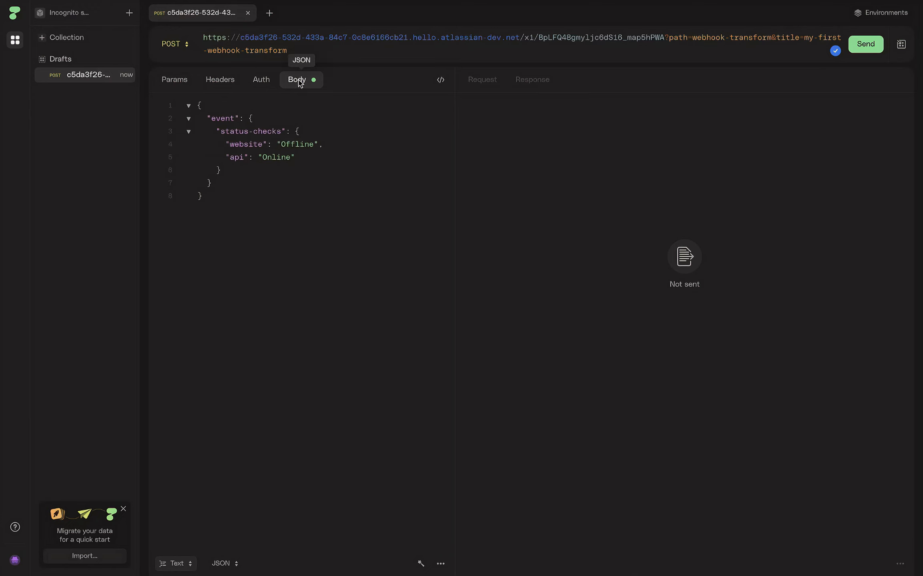
pyautogui.moveTo(256, 156); pyautogui.dragTo(200, 116)
pyautogui.click(251, 197)
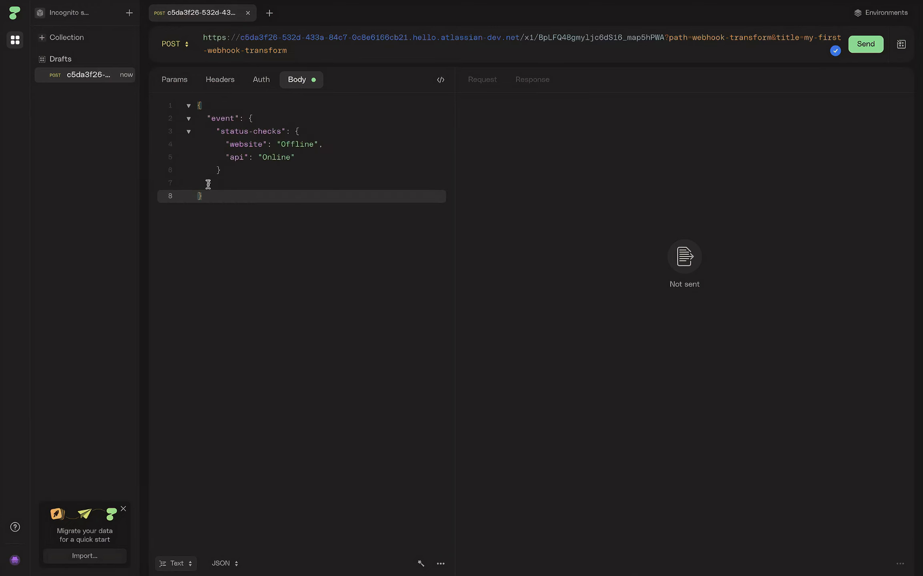
pyautogui.hotkey('ctrl', 'a')
pyautogui.click(208, 120)
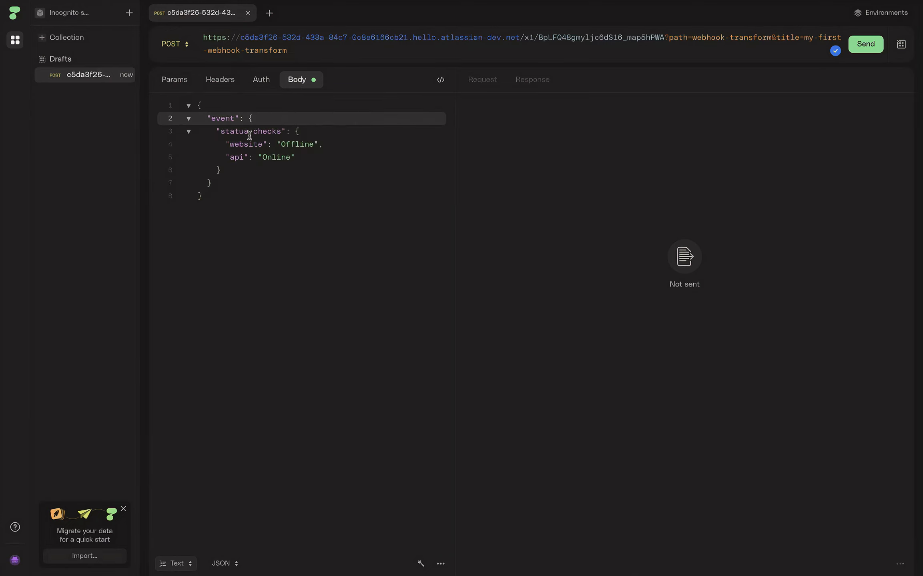
pyautogui.click(252, 132)
pyautogui.press('BackSpace')
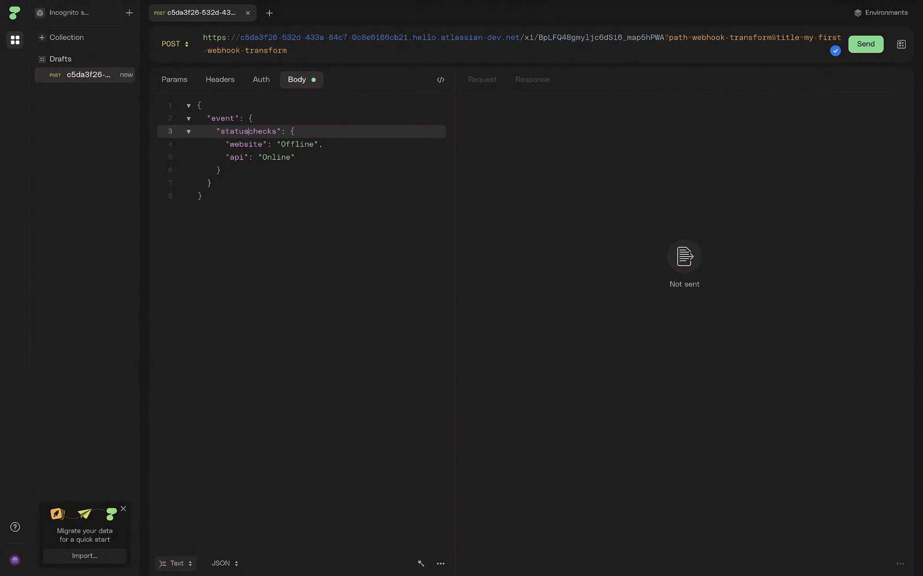
pyautogui.write('_')
pyautogui.click(271, 195)
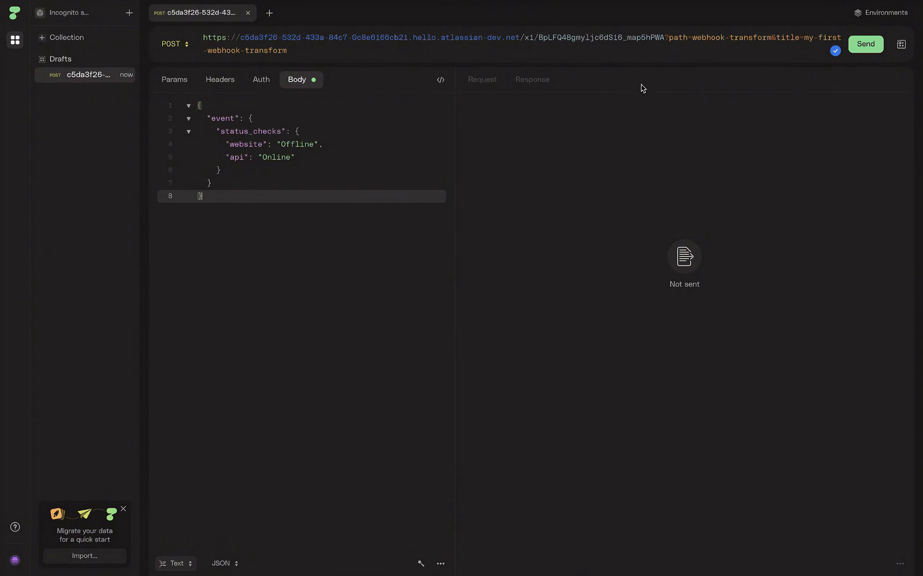
# Step: Append &project=AMT to the request URL
pyautogui.click(316, 52)
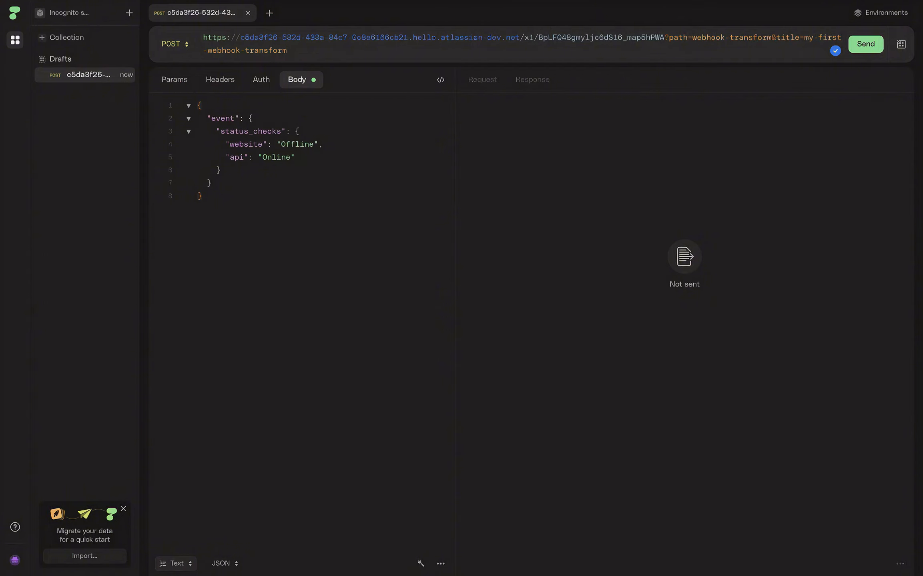
pyautogui.click(669, 37)
pyautogui.doubleClick(787, 37)
pyautogui.click(334, 52)
pyautogui.write('&project=AMT')
# Step: Review the project=AMT parameter at the end of the request URL
pyautogui.click(403, 184)
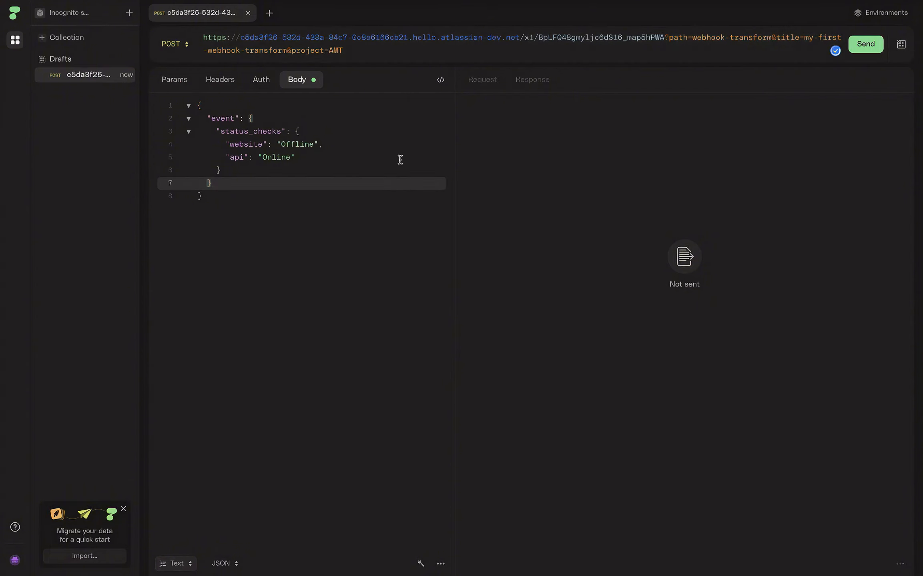
pyautogui.click(371, 53)
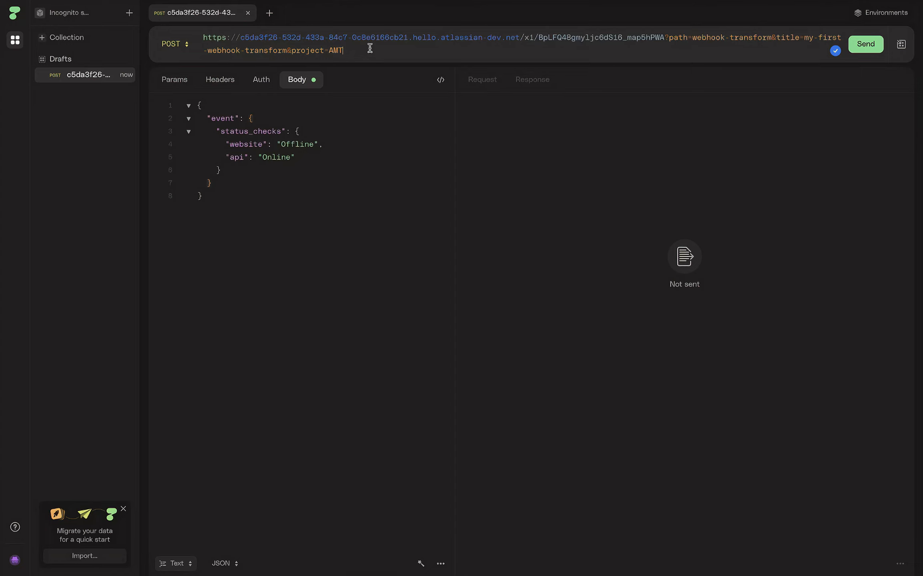
pyautogui.moveTo(291, 50); pyautogui.dragTo(394, 51)
pyautogui.click(306, 49)
pyautogui.moveTo(292, 50); pyautogui.dragTo(402, 52)
pyautogui.click(322, 49)
pyautogui.moveTo(291, 51); pyautogui.dragTo(386, 49)
pyautogui.click(364, 50)
pyautogui.moveTo(291, 50); pyautogui.dragTo(373, 53)
pyautogui.click(309, 48)
pyautogui.moveTo(291, 50); pyautogui.dragTo(373, 49)
pyautogui.click(372, 50)
# Step: Retype the URL's project key as AMT
pyautogui.moveTo(226, 37); pyautogui.dragTo(418, 43)
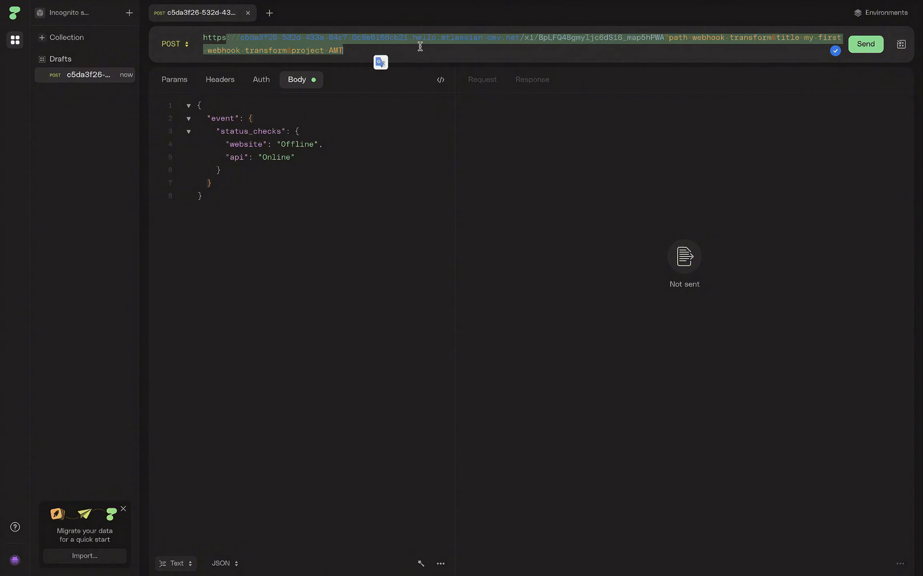
pyautogui.moveTo(300, 51); pyautogui.dragTo(385, 51)
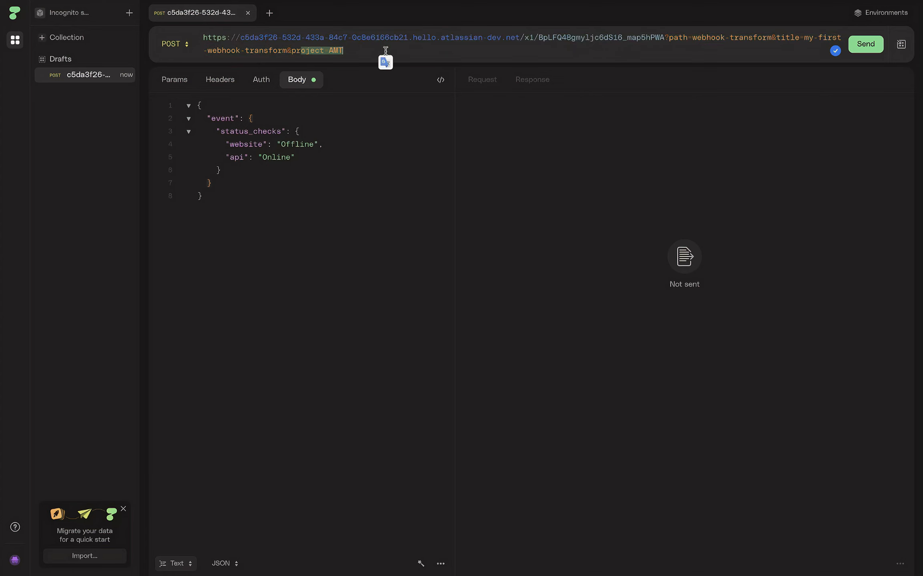
pyautogui.click(386, 51)
pyautogui.moveTo(296, 49); pyautogui.dragTo(379, 50)
pyautogui.click(353, 48)
pyautogui.press('BackSpace')
pyautogui.press('BackSpace')
pyautogui.press('BackSpace')
pyautogui.write('TES')
pyautogui.press('BackSpace')
pyautogui.press('BackSpace')
pyautogui.press('BackSpace')
pyautogui.write('AM')
# Step: Send the status_checks body and get a 200 OK webhook-transform-executed response
pyautogui.moveTo(226, 120); pyautogui.dragTo(333, 202)
pyautogui.click(252, 196)
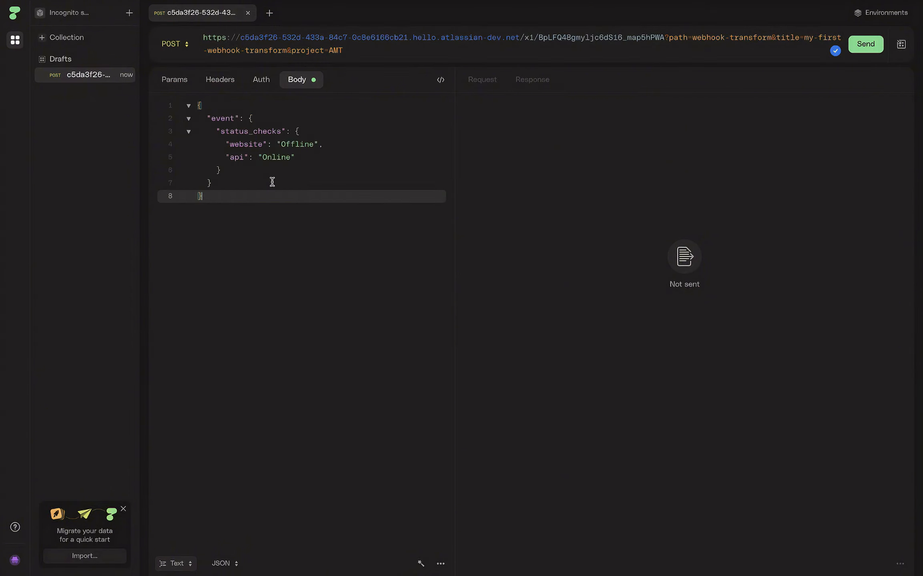
pyautogui.click(858, 43)
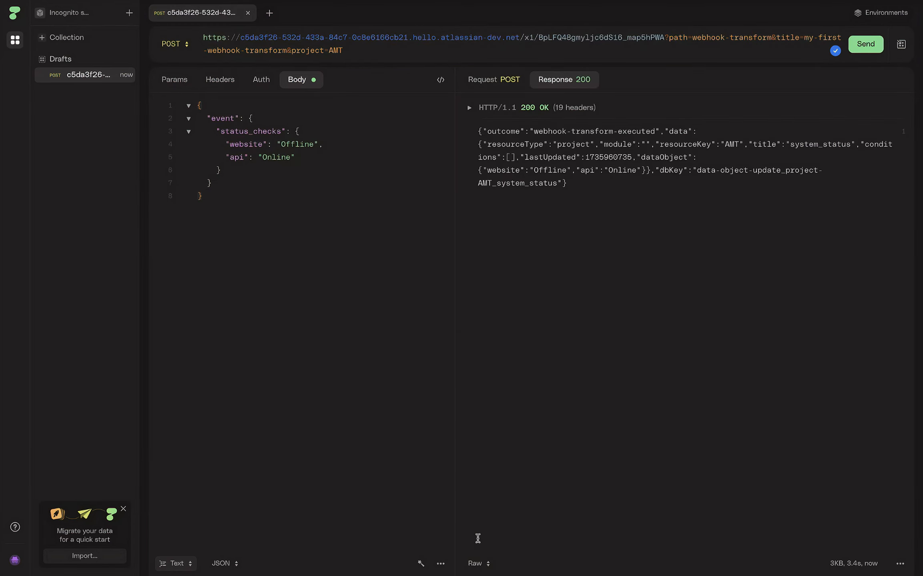
pyautogui.click(477, 563)
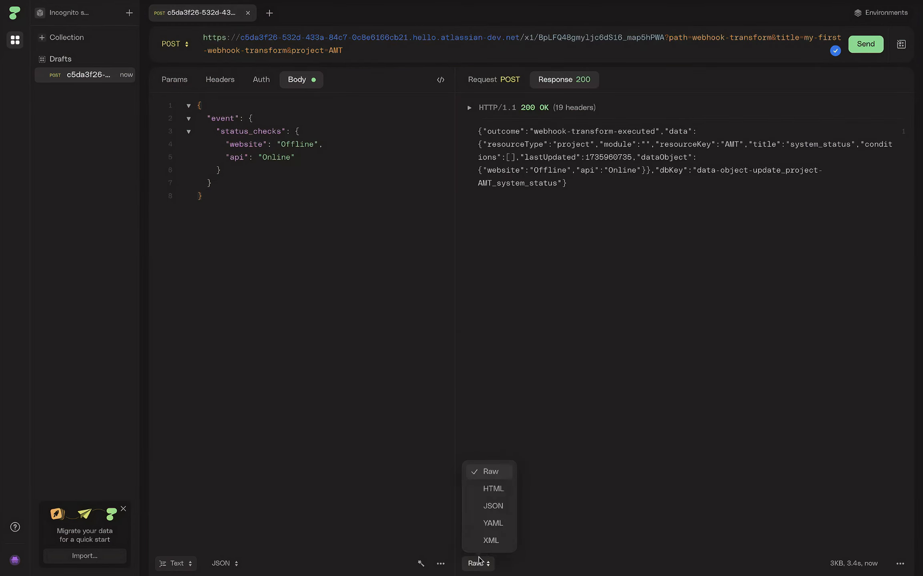
pyautogui.click(497, 503)
pyautogui.click(638, 385)
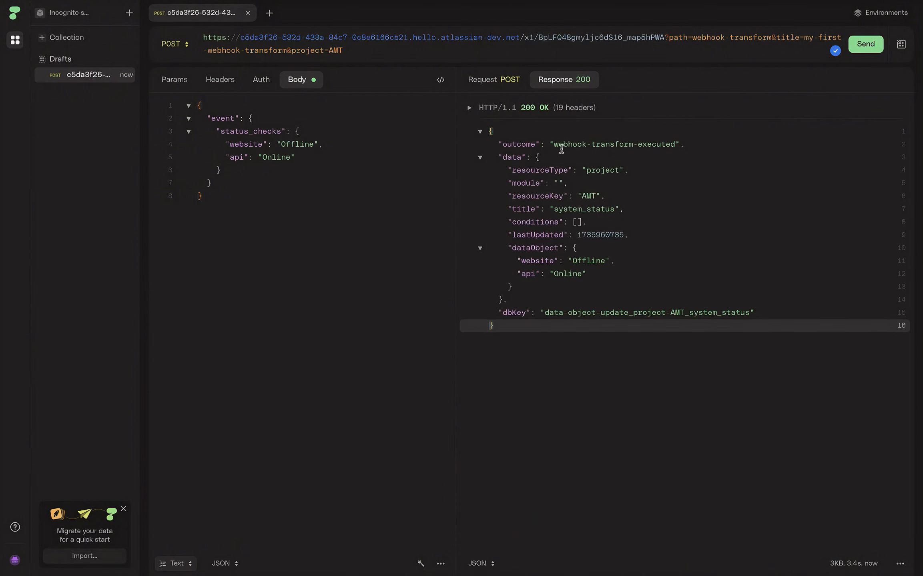
pyautogui.moveTo(573, 145); pyautogui.dragTo(670, 142)
pyautogui.click(710, 142)
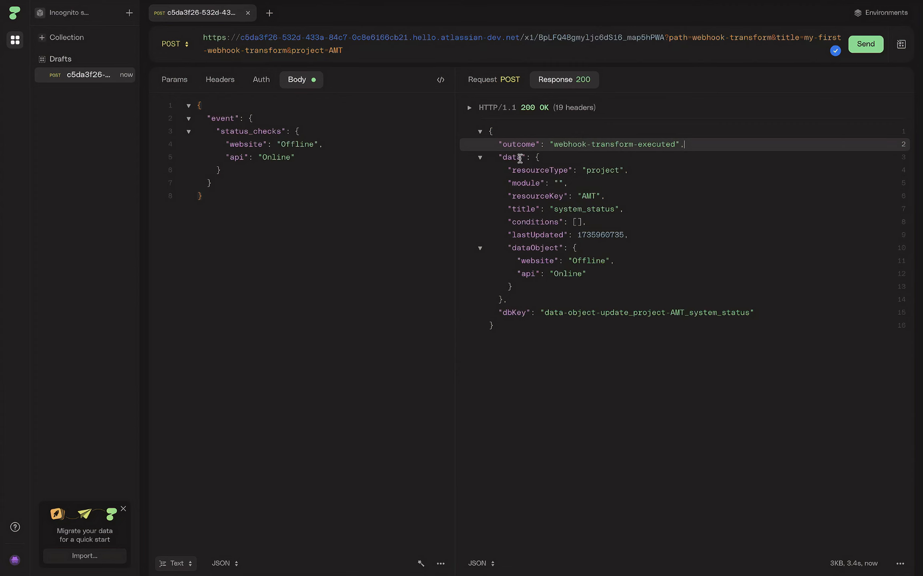
pyautogui.moveTo(514, 158); pyautogui.dragTo(513, 287)
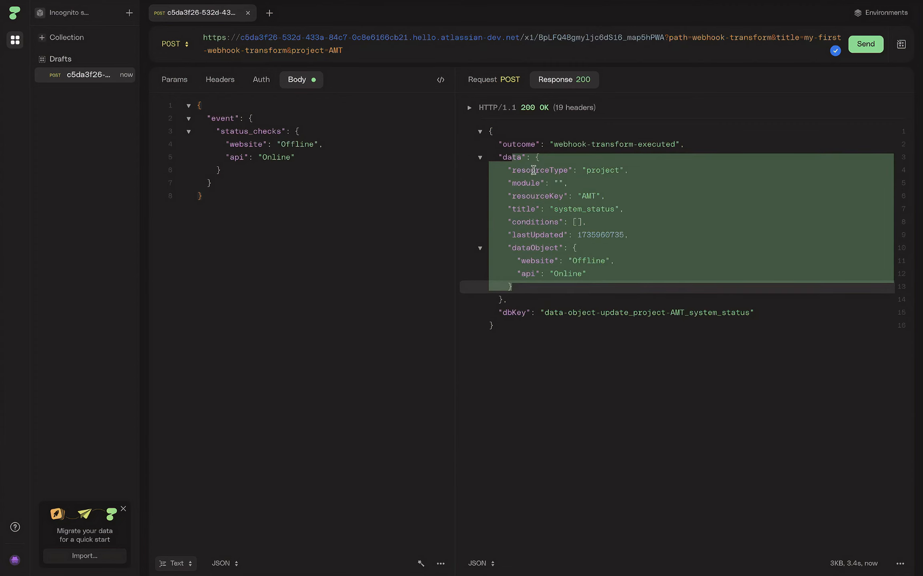
pyautogui.moveTo(521, 170); pyautogui.dragTo(641, 286)
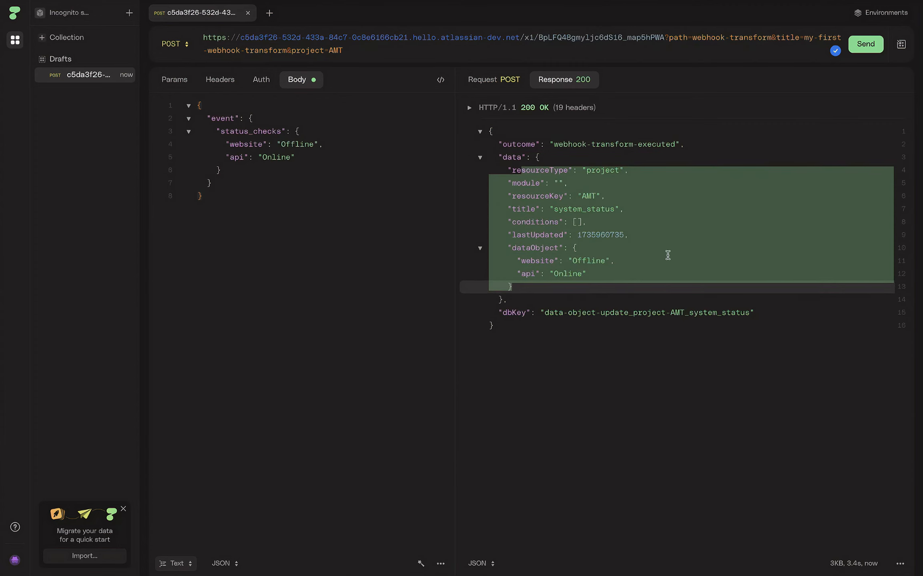
pyautogui.click(568, 209)
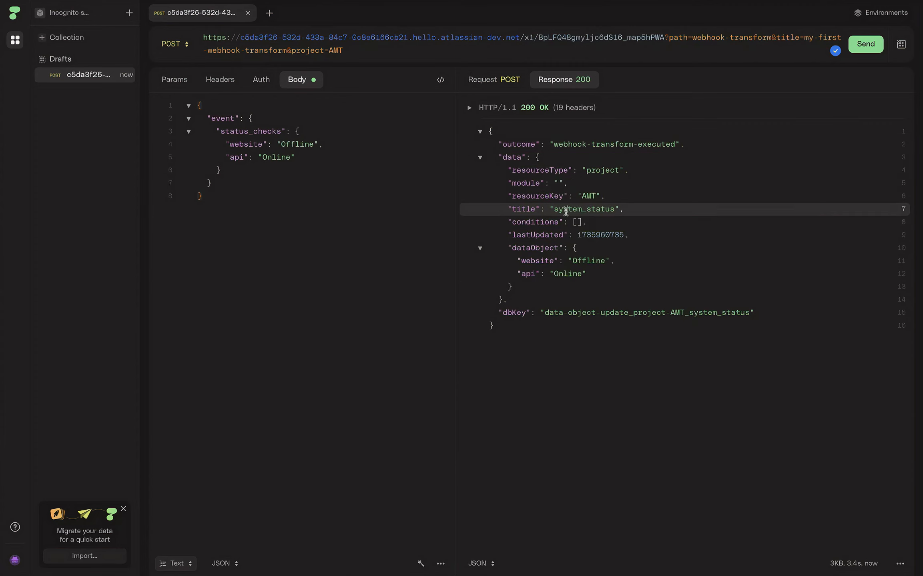
pyautogui.doubleClick(605, 169)
pyautogui.doubleClick(534, 196)
pyautogui.doubleClick(584, 194)
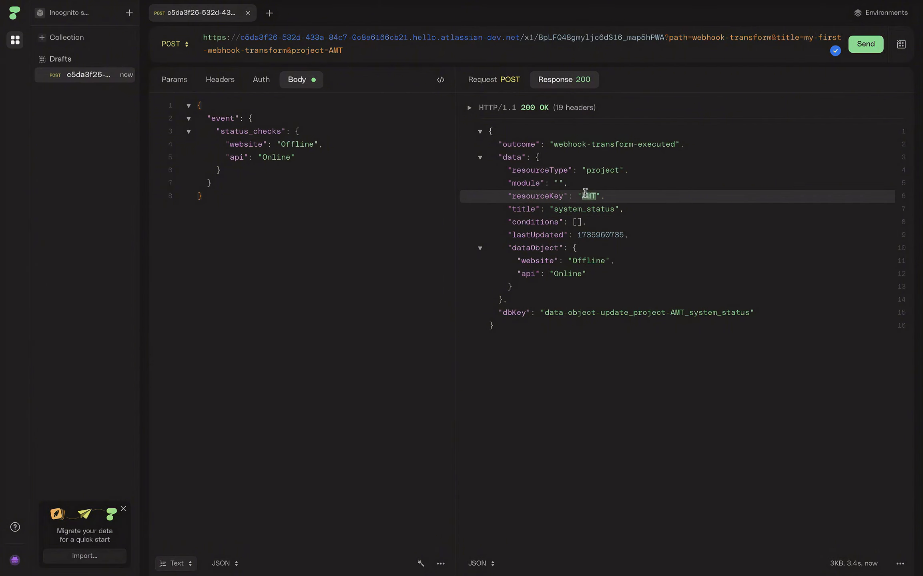
pyautogui.doubleClick(328, 50)
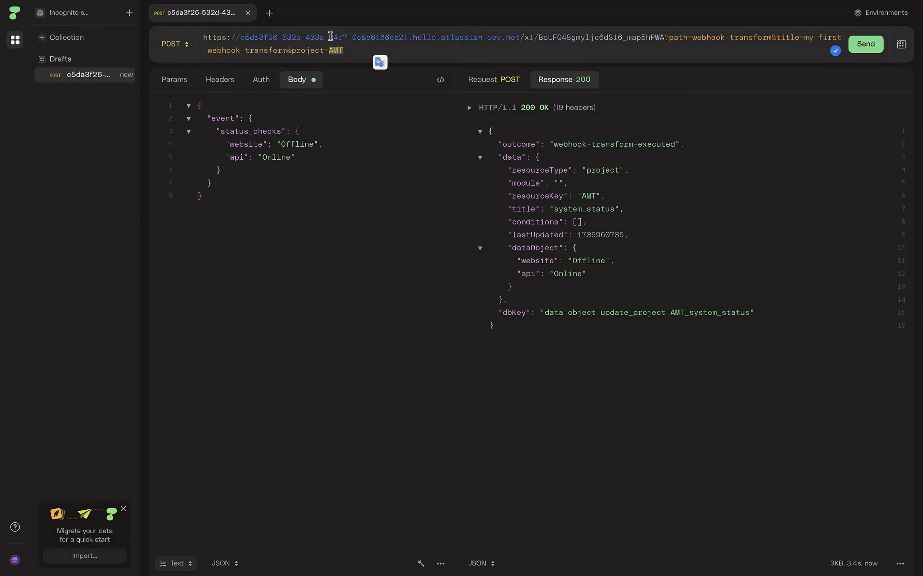
pyautogui.doubleClick(525, 192)
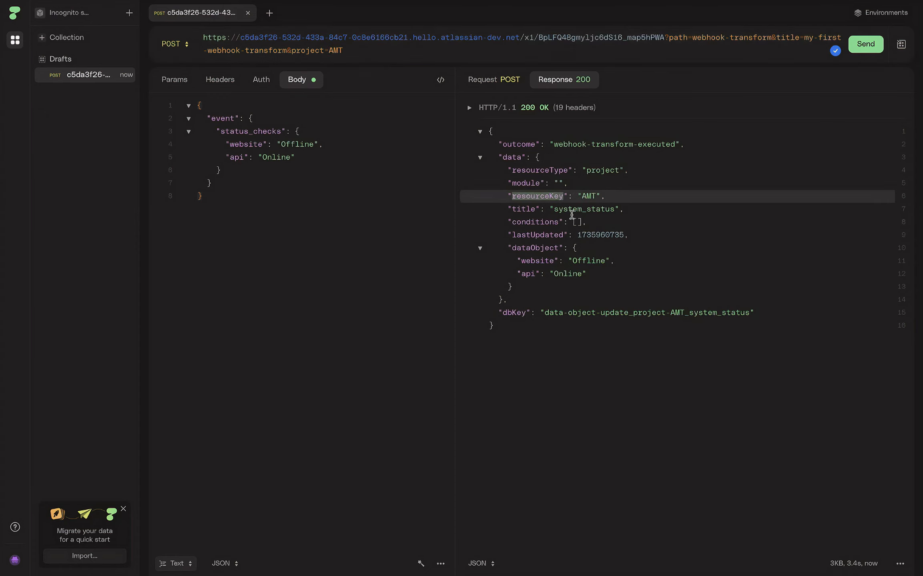
pyautogui.doubleClick(587, 209)
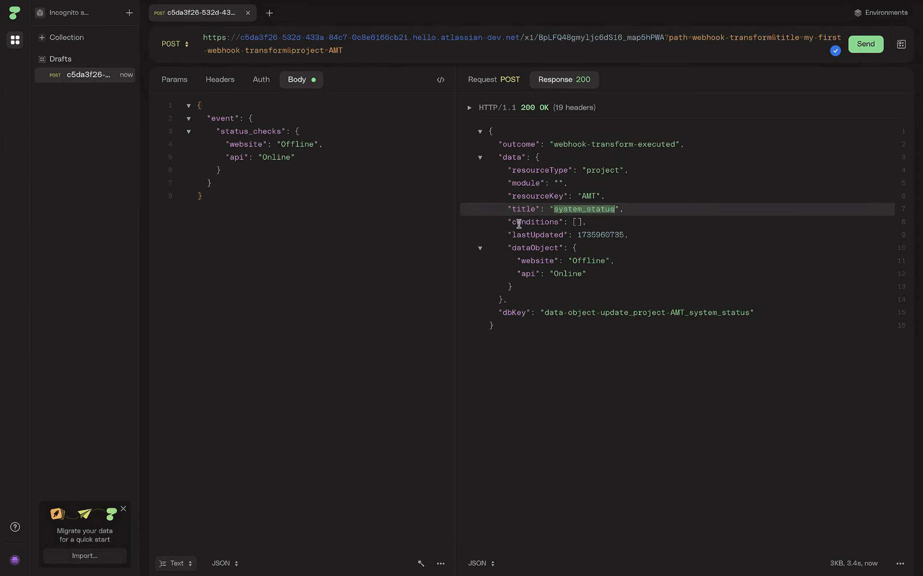
pyautogui.doubleClick(524, 248)
pyautogui.doubleClick(587, 260)
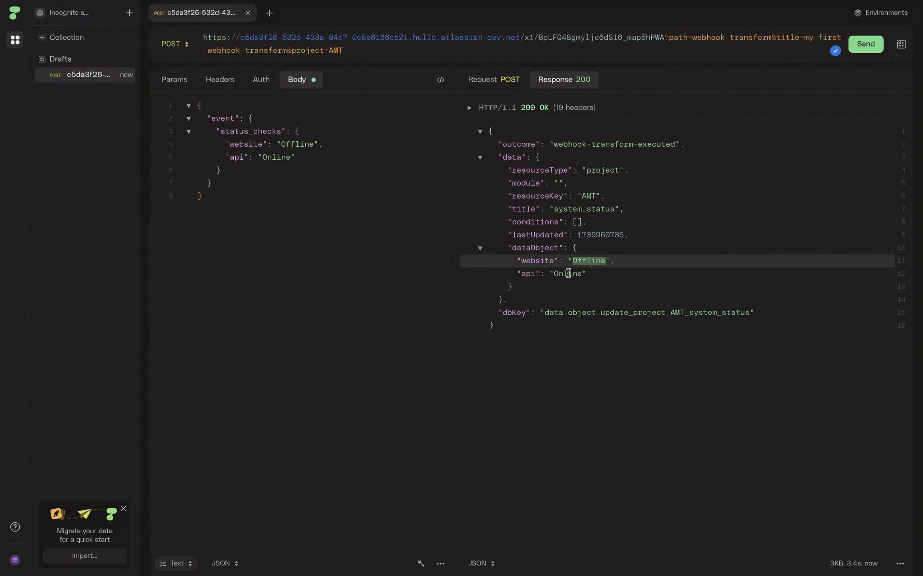
pyautogui.doubleClick(567, 273)
pyautogui.doubleClick(304, 143)
pyautogui.doubleClick(269, 157)
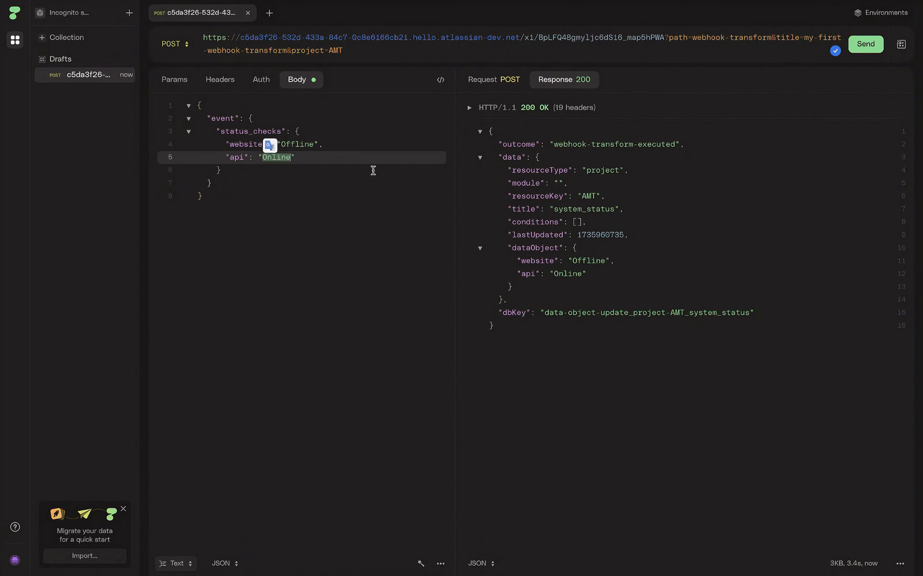
pyautogui.click(608, 276)
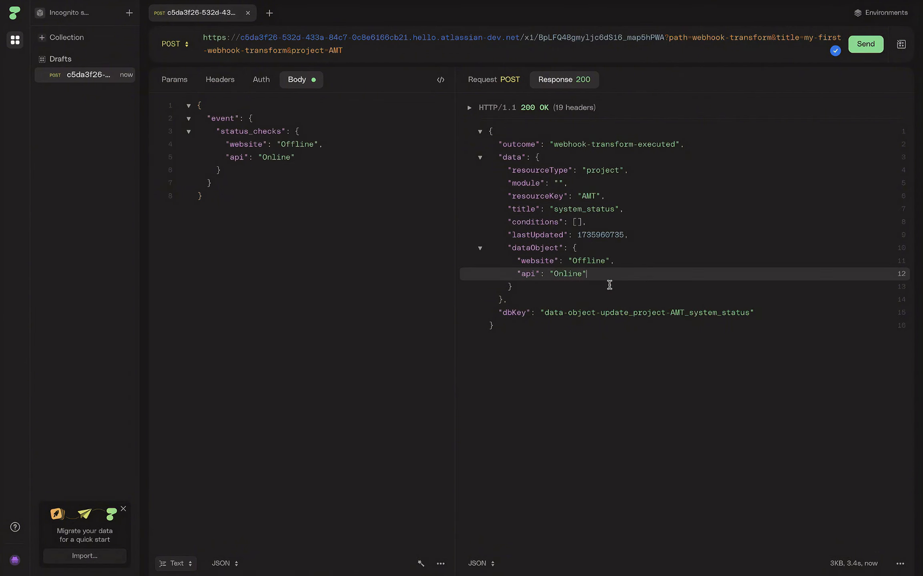
pyautogui.click(595, 312)
pyautogui.moveTo(1, 237)
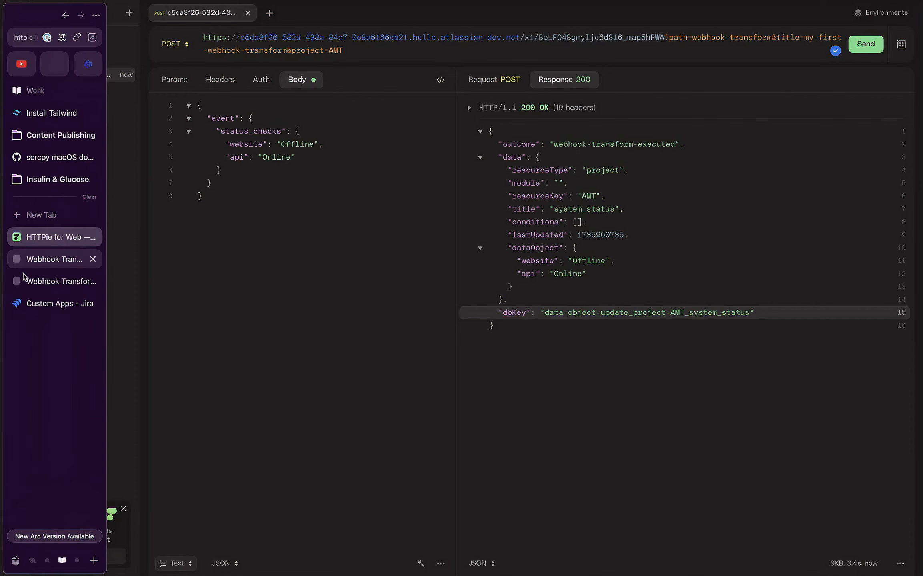
# Step: Open issue AMT-1 from the App Maker Test (AMT) board in Jira
pyautogui.click(44, 303)
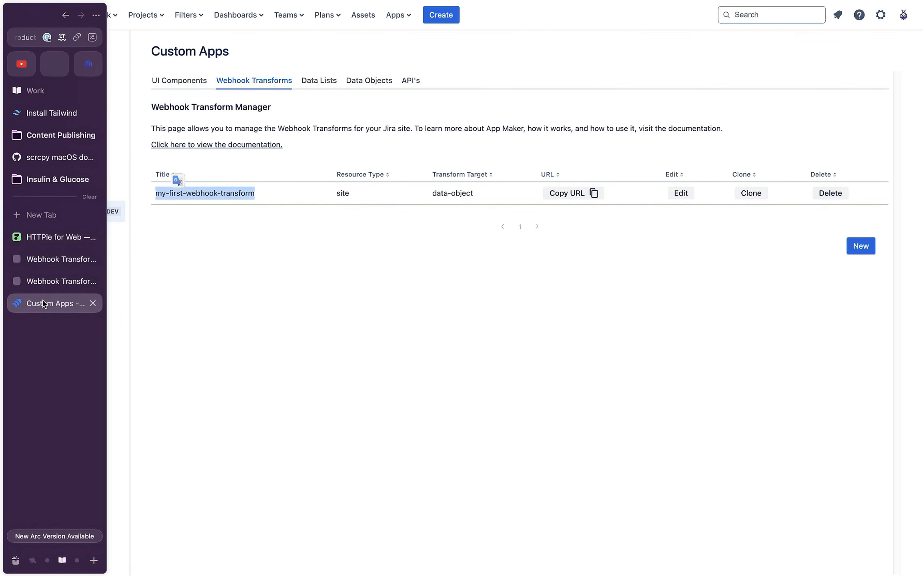
pyautogui.click(151, 16)
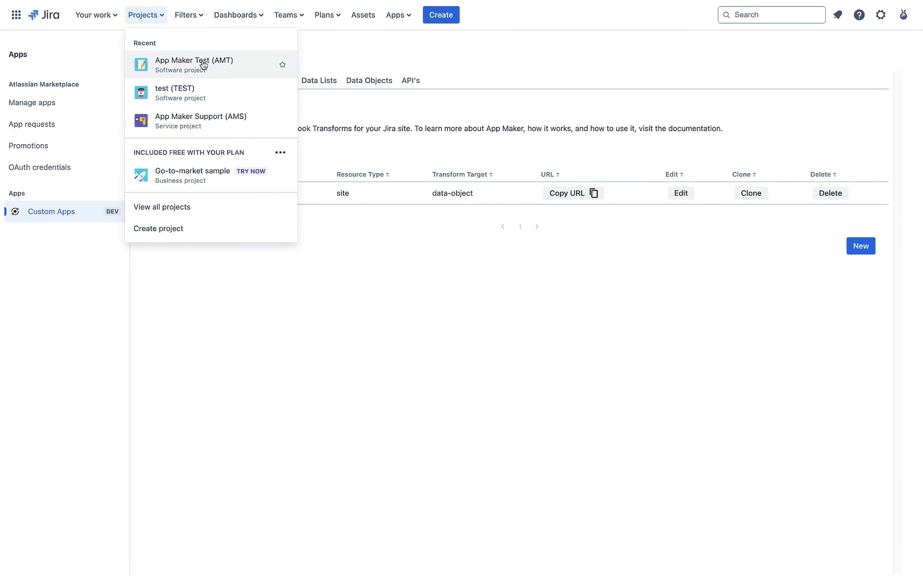
pyautogui.click(205, 64)
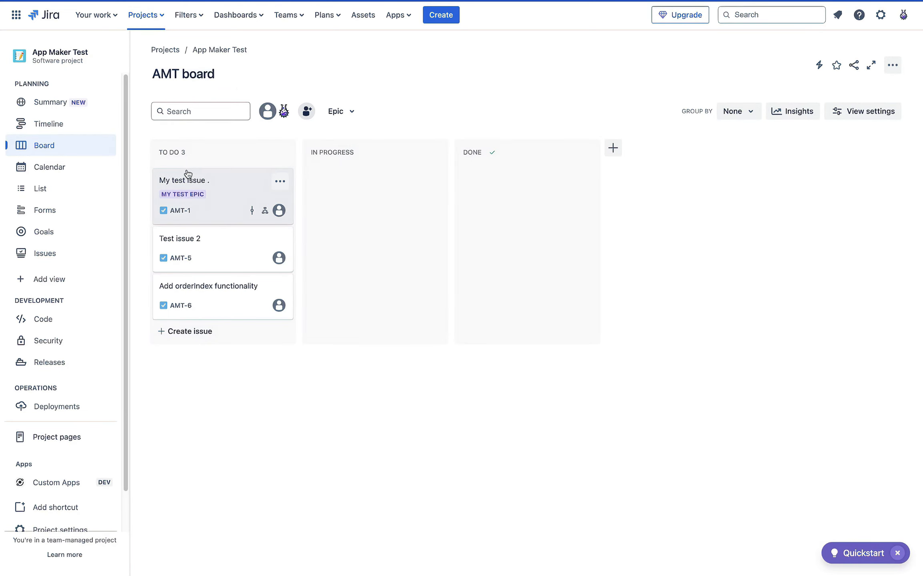
pyautogui.click(239, 193)
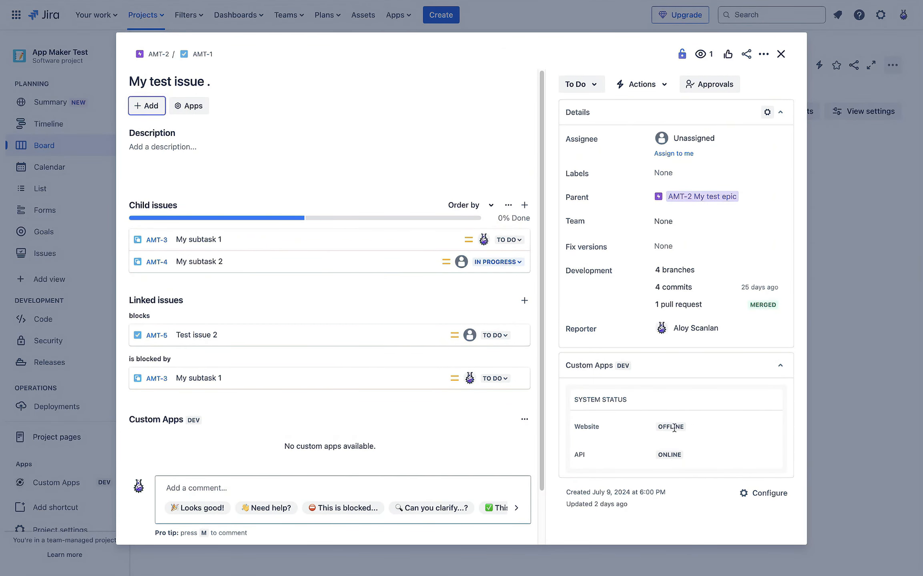
# Step: Confirm the System Status panel shows Website Offline and API Online, then close AMT-1
pyautogui.doubleClick(674, 426)
pyautogui.doubleClick(667, 454)
pyautogui.doubleClick(663, 425)
pyautogui.moveTo(663, 426); pyautogui.dragTo(689, 445)
pyautogui.click(669, 428)
pyautogui.doubleClick(669, 428)
pyautogui.click(633, 419)
pyautogui.click(780, 53)
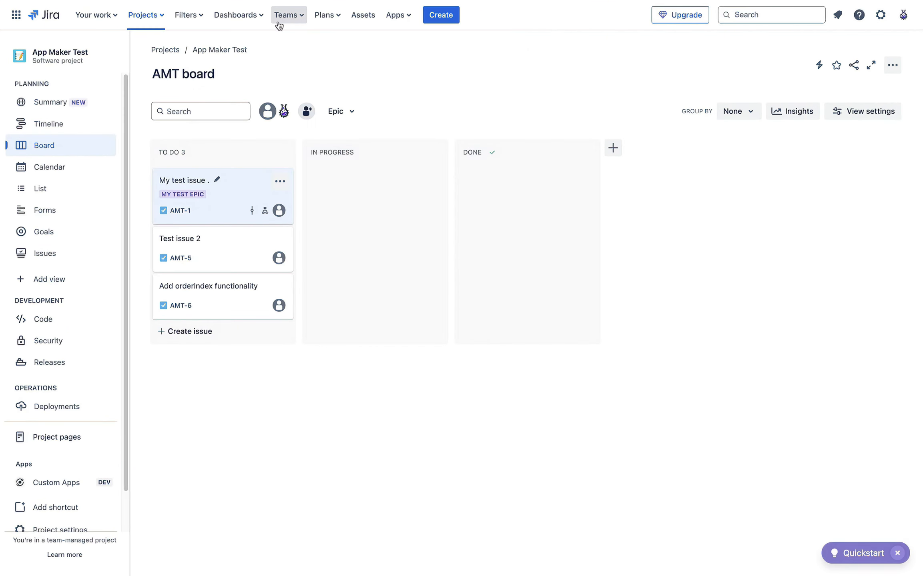
# Step: Open TEST-1 'test issue' from the test (TEST) project board
pyautogui.click(161, 16)
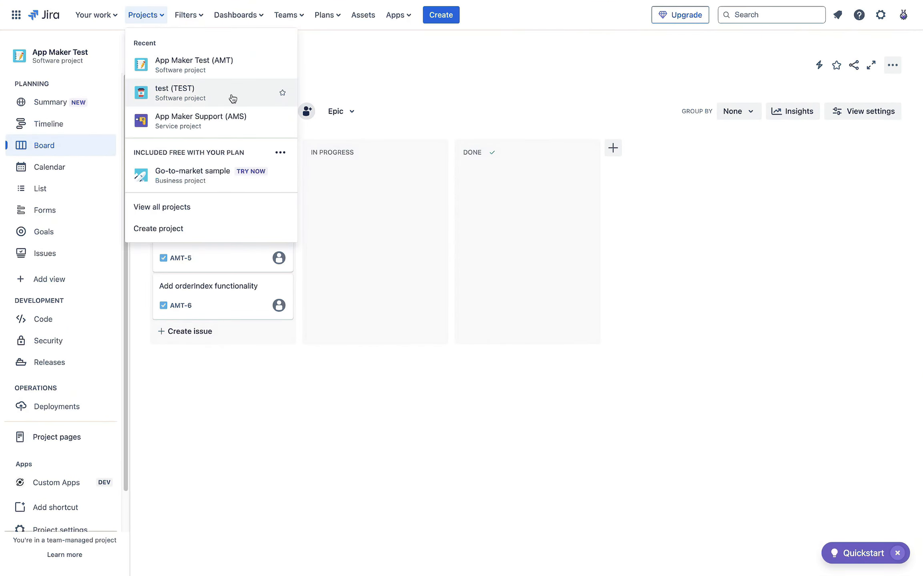
pyautogui.click(198, 89)
pyautogui.click(236, 193)
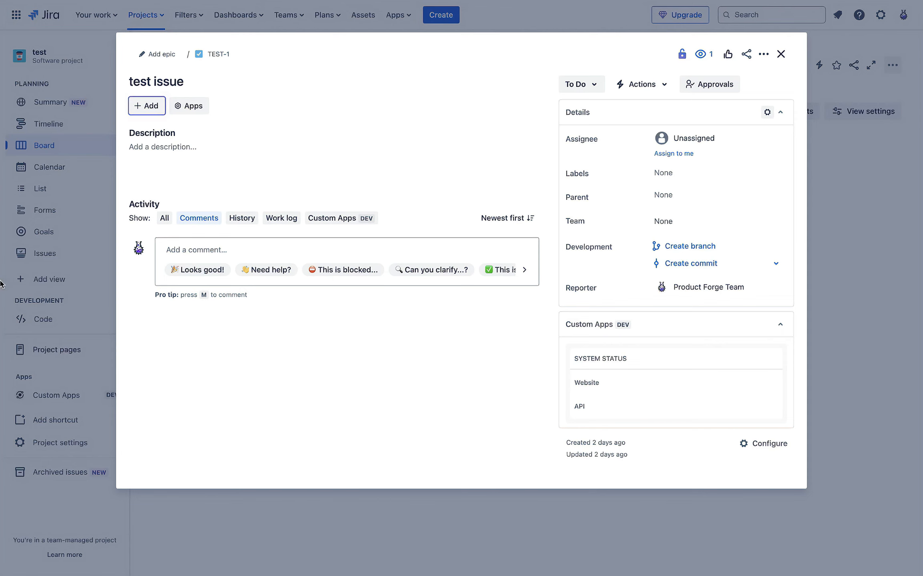
pyautogui.moveTo(1, 284)
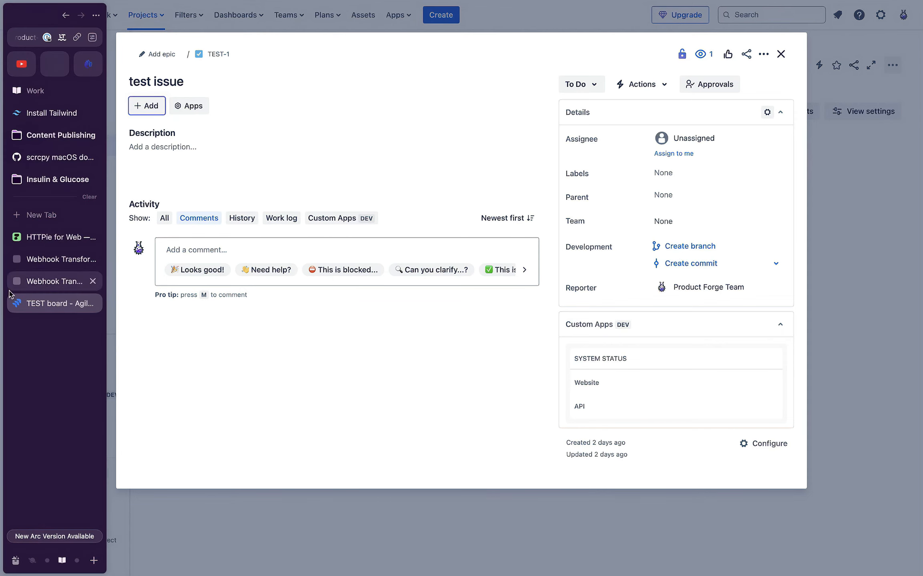
# Step: Change the request URL's project parameter to TEST
pyautogui.click(40, 237)
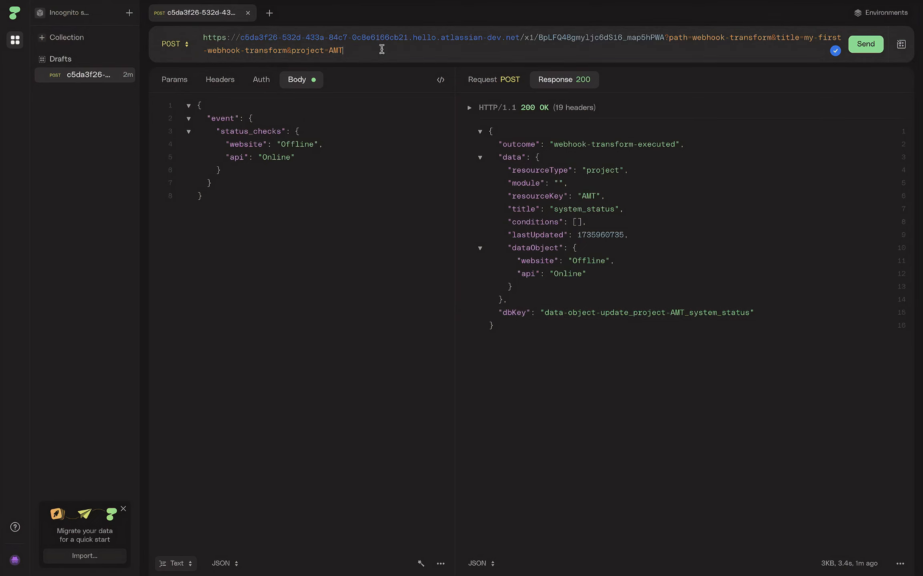
pyautogui.press('BackSpace')
pyautogui.write('TEST')
# Step: Set the body's website value to Online and api value to Offline
pyautogui.doubleClick(300, 144)
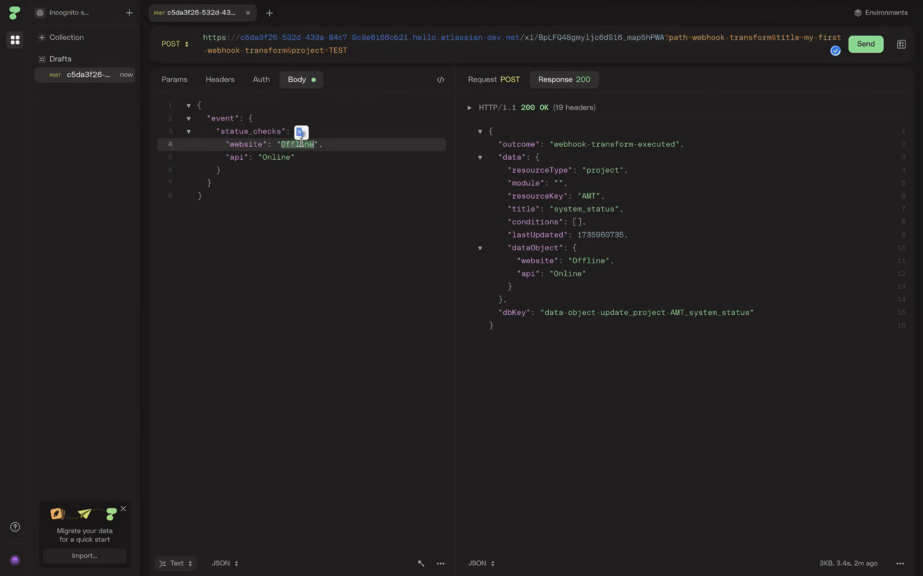
pyautogui.hotkey('ctrl', 'c')
pyautogui.doubleClick(274, 157)
pyautogui.hotkey('ctrl', 'v')
pyautogui.doubleClick(309, 144)
pyautogui.write('Onluin')
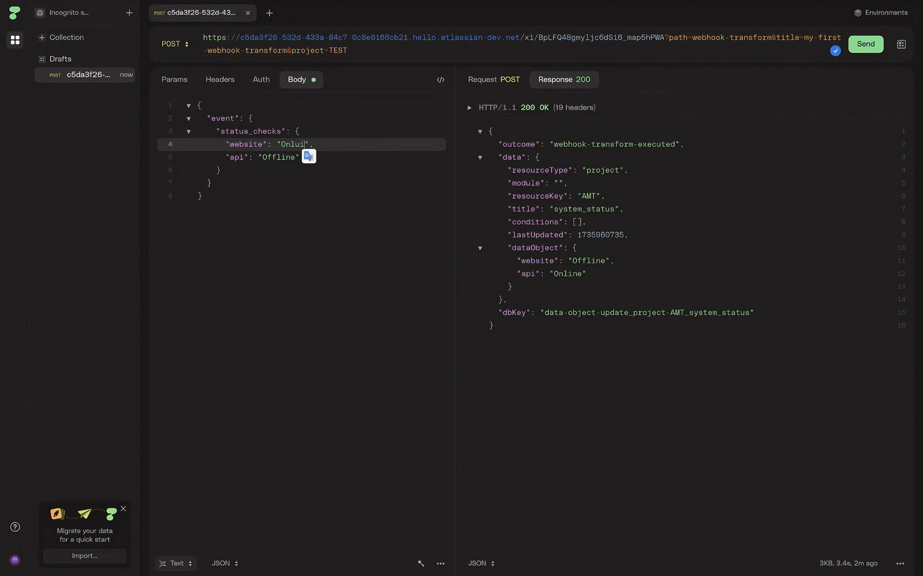
pyautogui.click(340, 253)
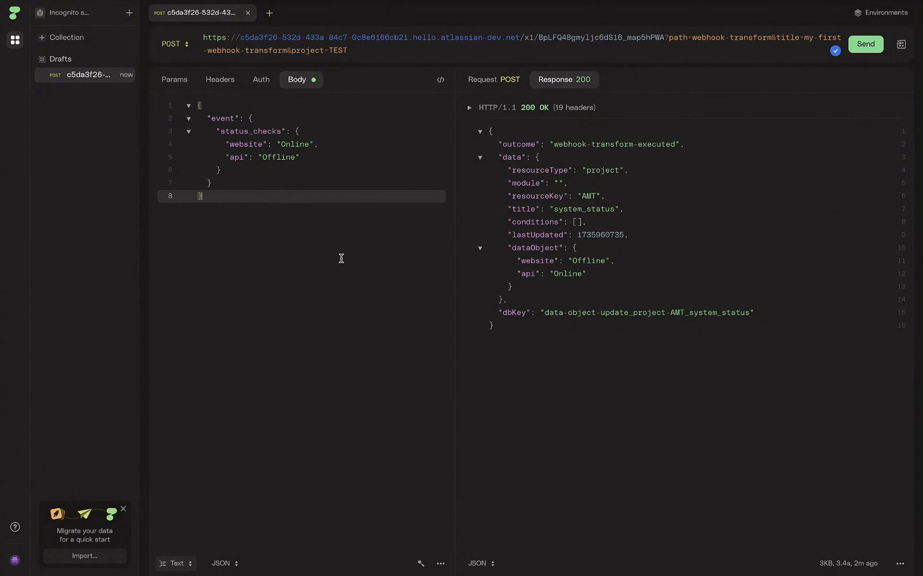
# Step: Send the request and view the 200 OK response as formatted JSON
pyautogui.click(865, 44)
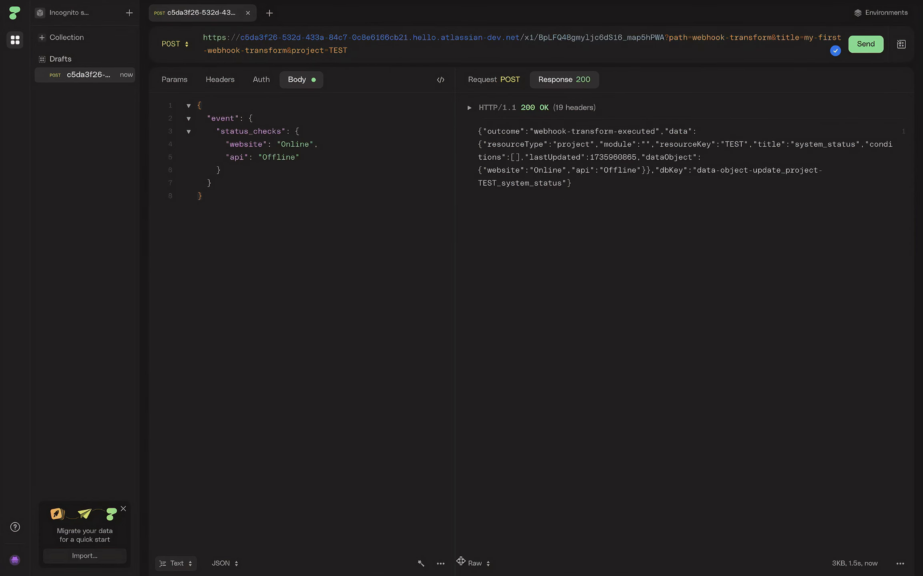
pyautogui.click(478, 563)
pyautogui.click(492, 507)
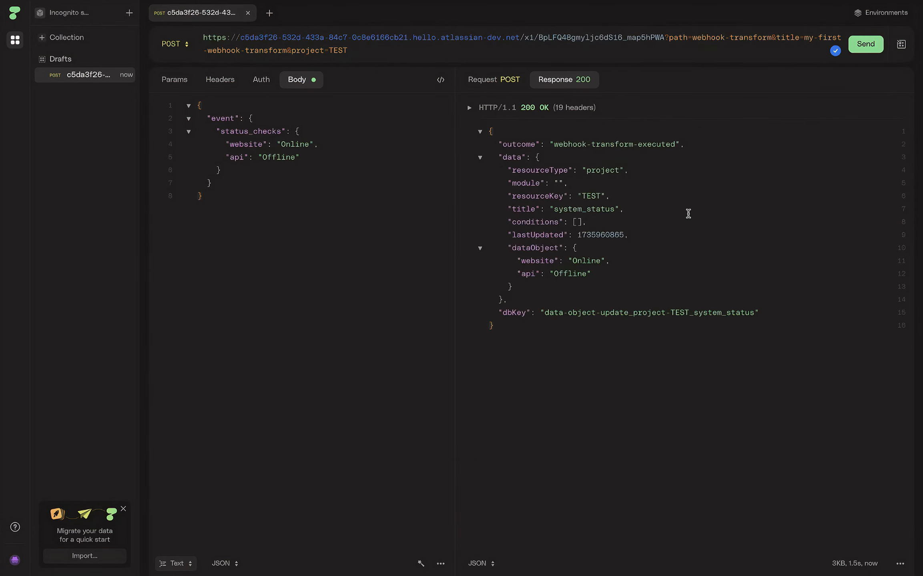
pyautogui.click(632, 350)
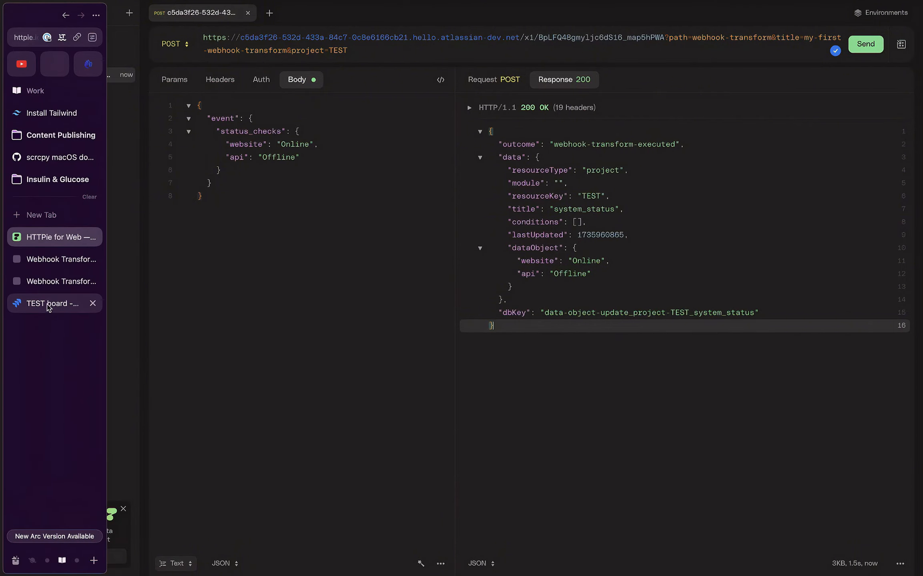
pyautogui.click(56, 304)
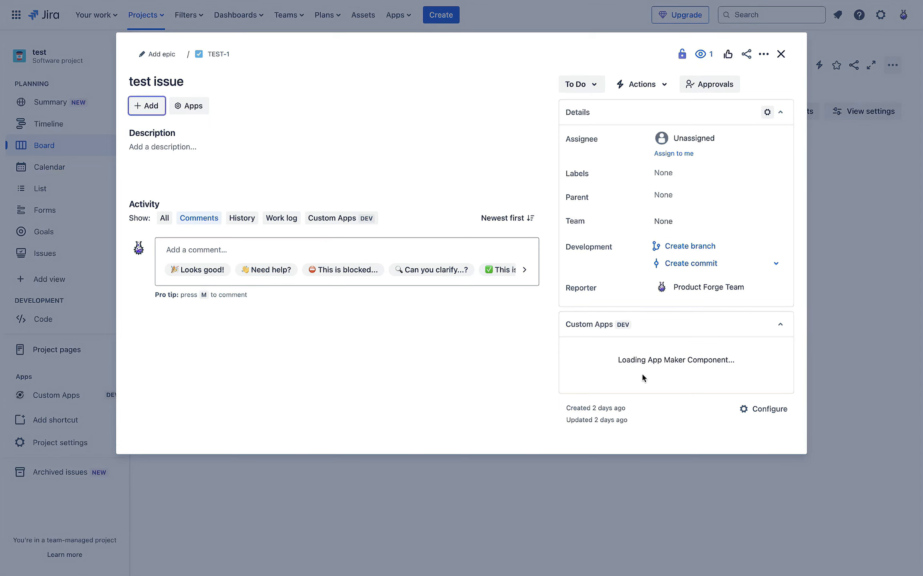
# Step: Verify TEST-1's panel reads Website Online and API Offline, then close the issue
pyautogui.doubleClick(668, 385)
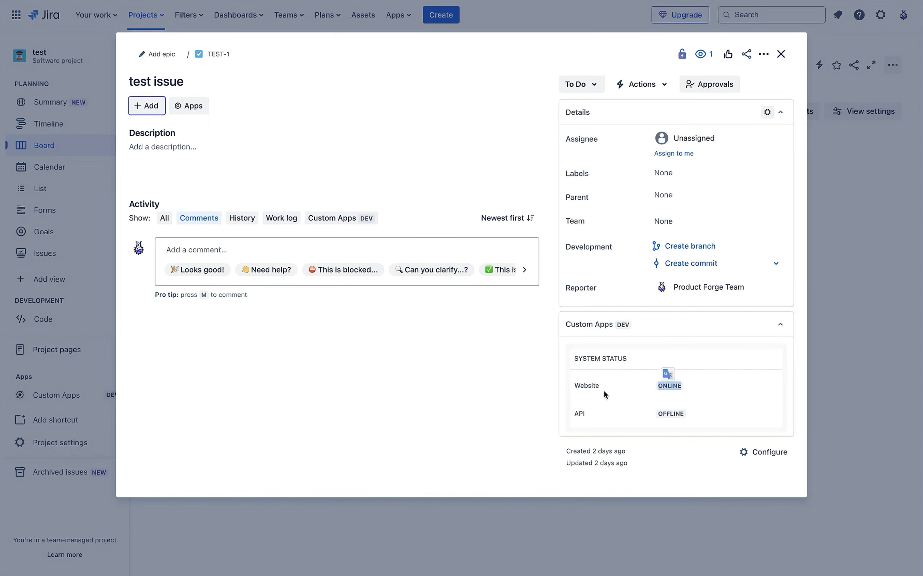
pyautogui.doubleClick(669, 414)
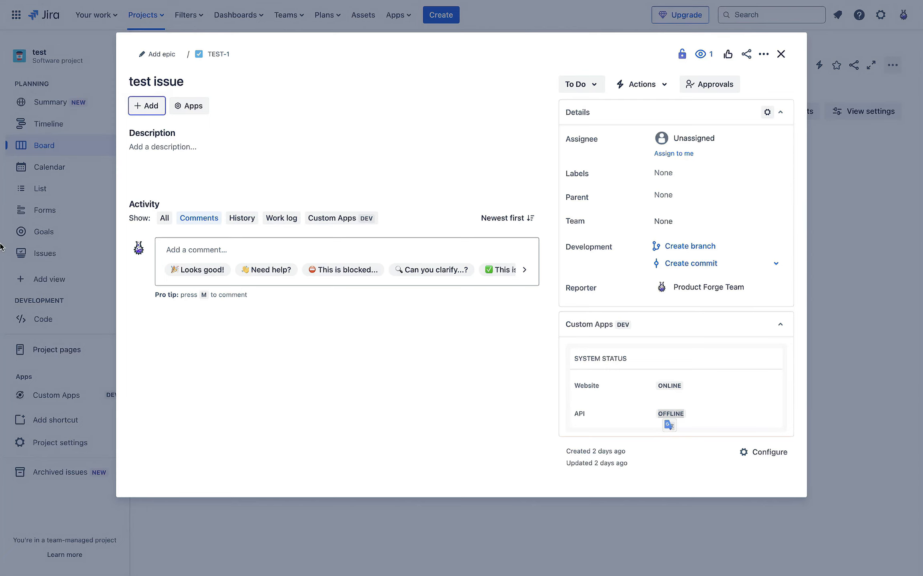
pyautogui.moveTo(1, 242)
pyautogui.click(54, 240)
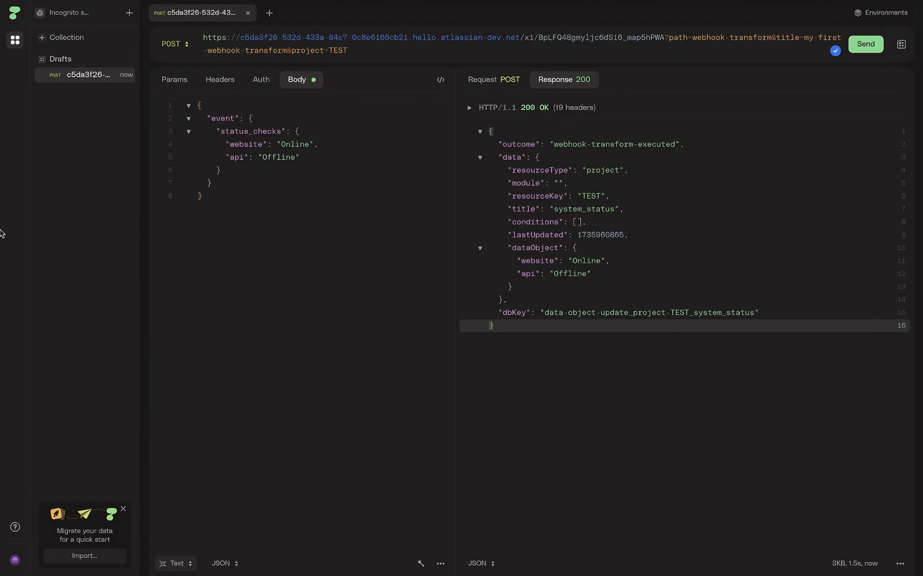
pyautogui.moveTo(2, 258)
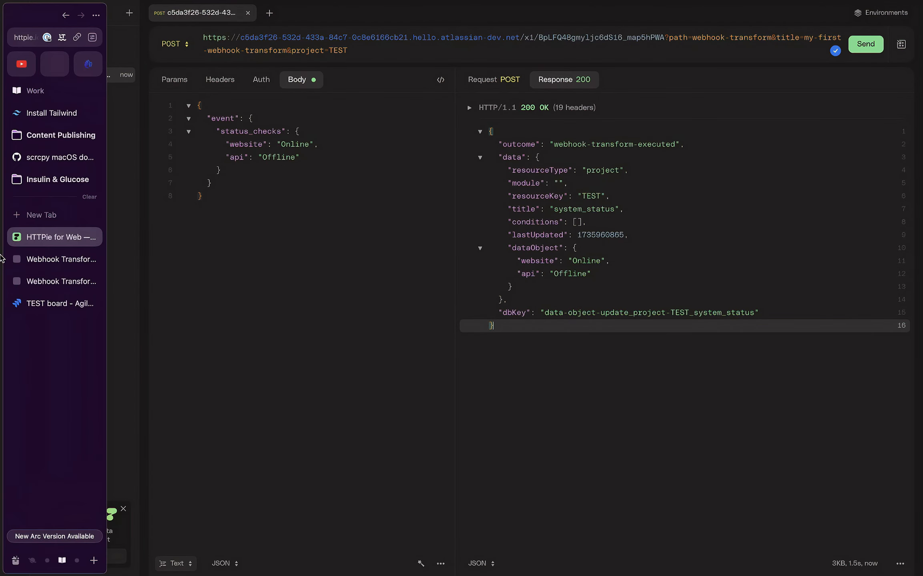
pyautogui.click(41, 303)
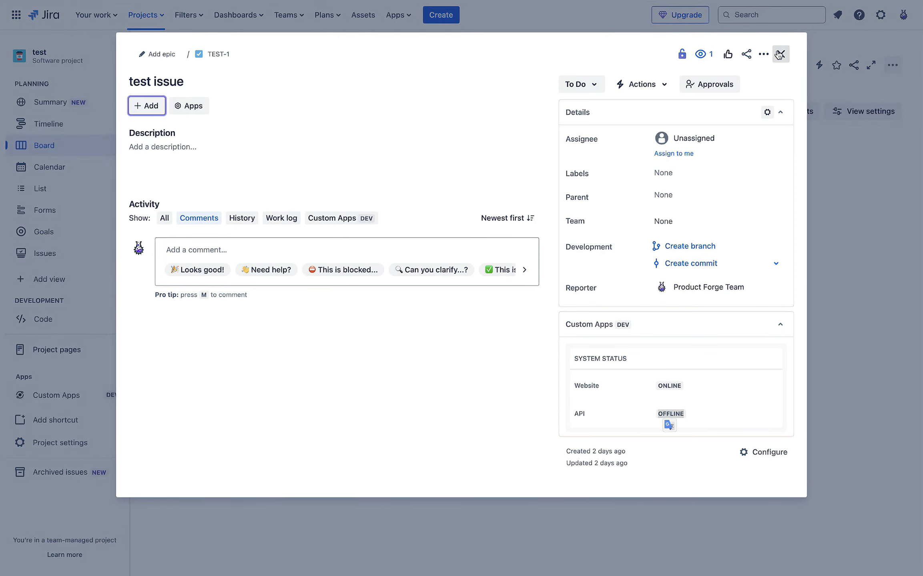
pyautogui.click(780, 54)
# Step: Go to the Webhook Transforms list in Jira's Custom Apps administration
pyautogui.click(881, 16)
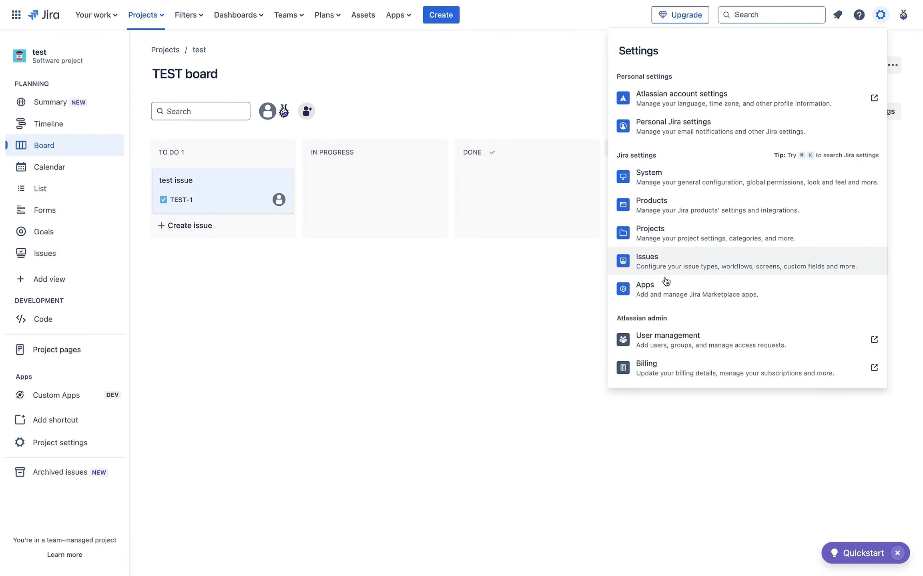
pyautogui.click(662, 292)
pyautogui.click(55, 216)
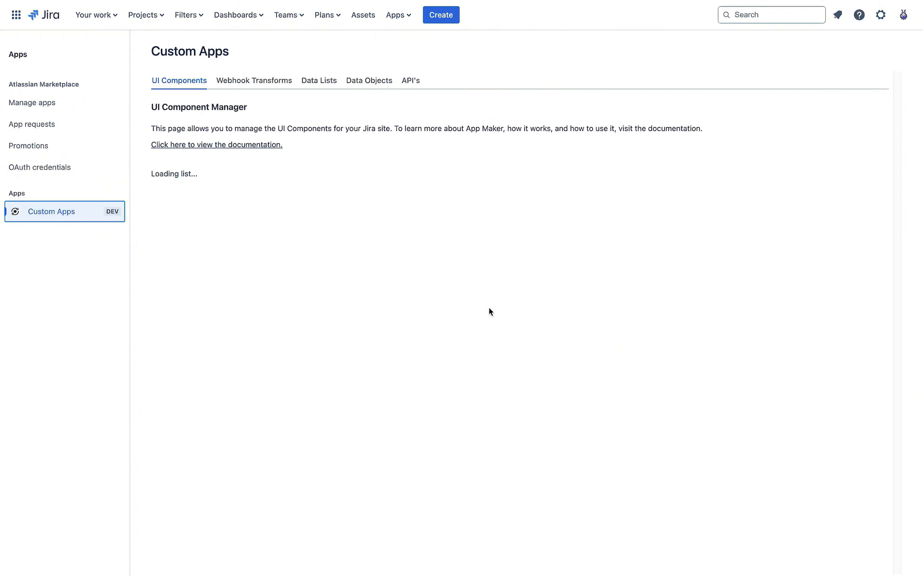
pyautogui.click(246, 81)
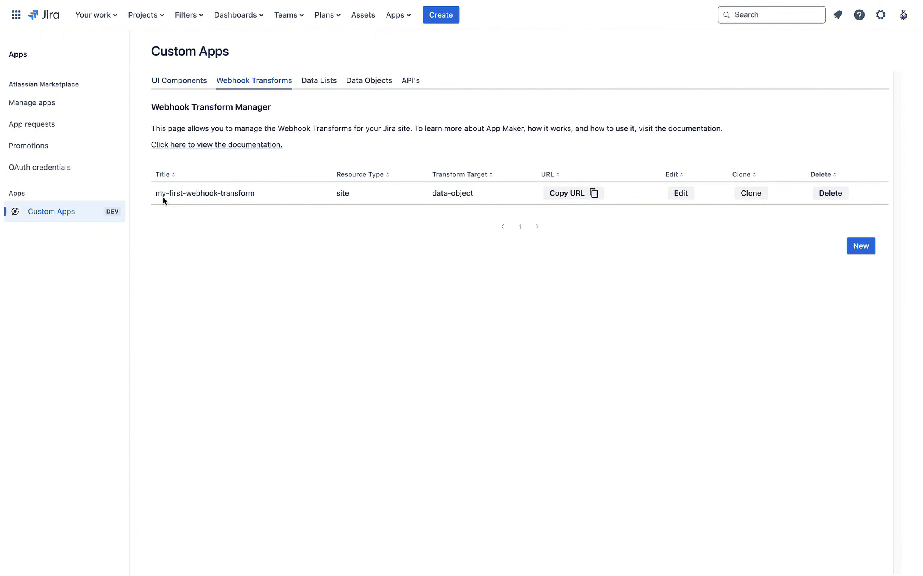
# Step: Change my-first-webhook-transform's line 8 action from set to delete and save it
pyautogui.click(682, 195)
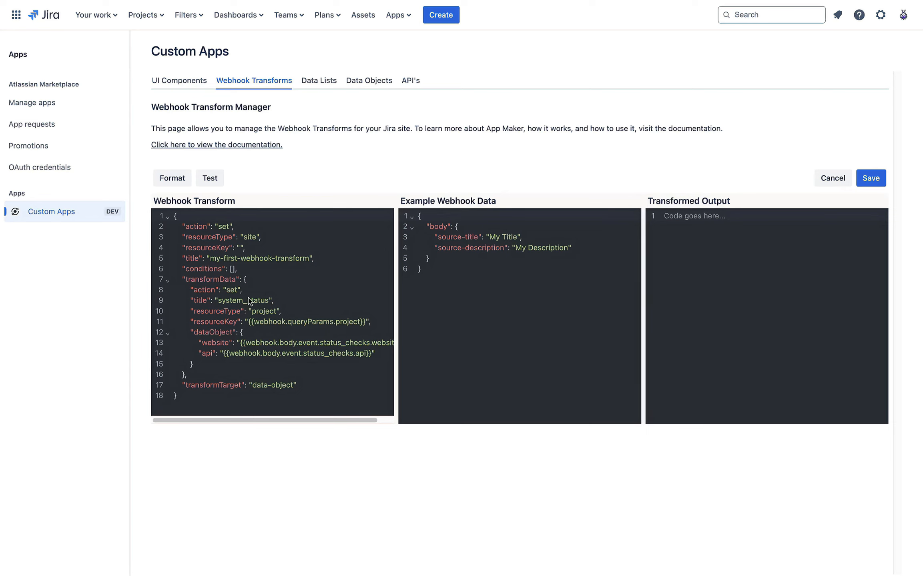
pyautogui.click(234, 290)
pyautogui.doubleClick(233, 291)
pyautogui.write('delete')
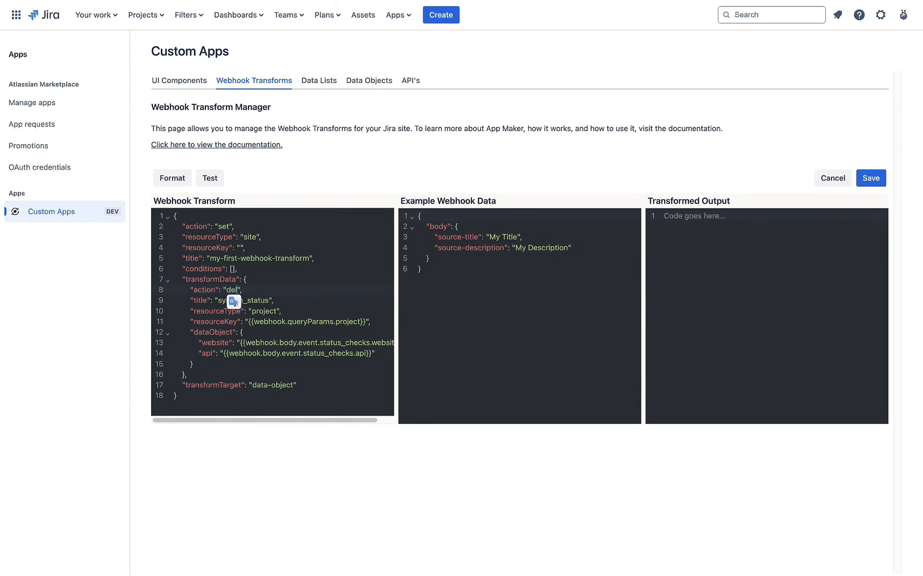
pyautogui.click(876, 183)
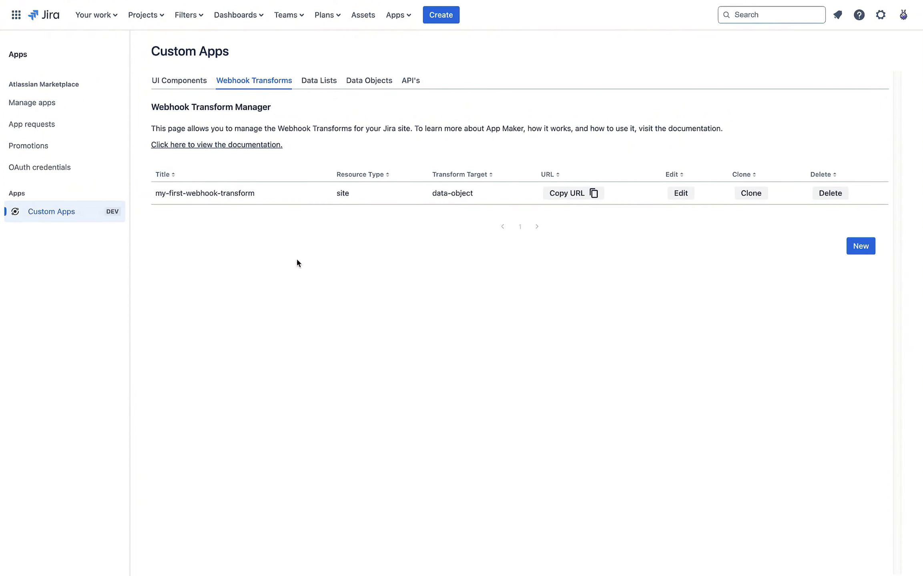
# Step: Resend the status POST in HTTPie and display the response as JSON
pyautogui.moveTo(2, 268)
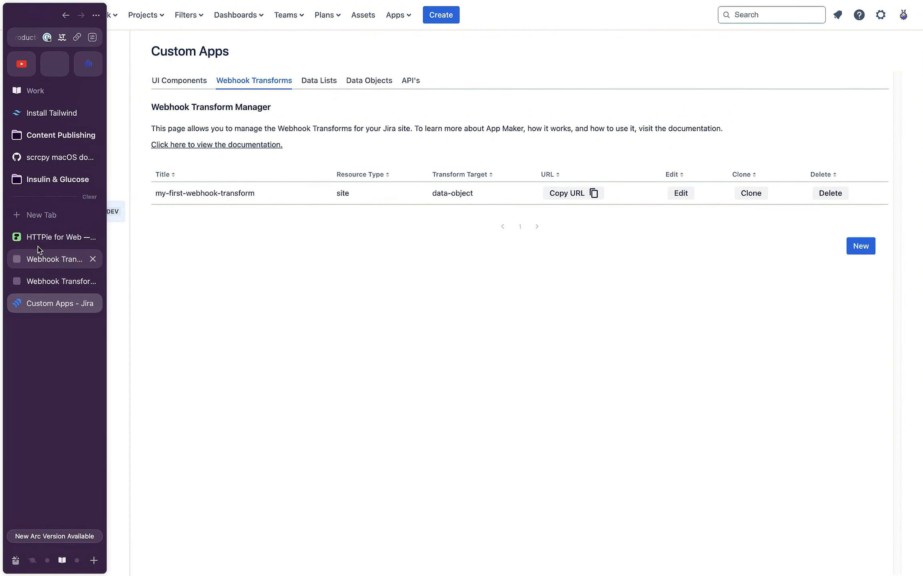
pyautogui.click(40, 244)
pyautogui.press('super+Return')
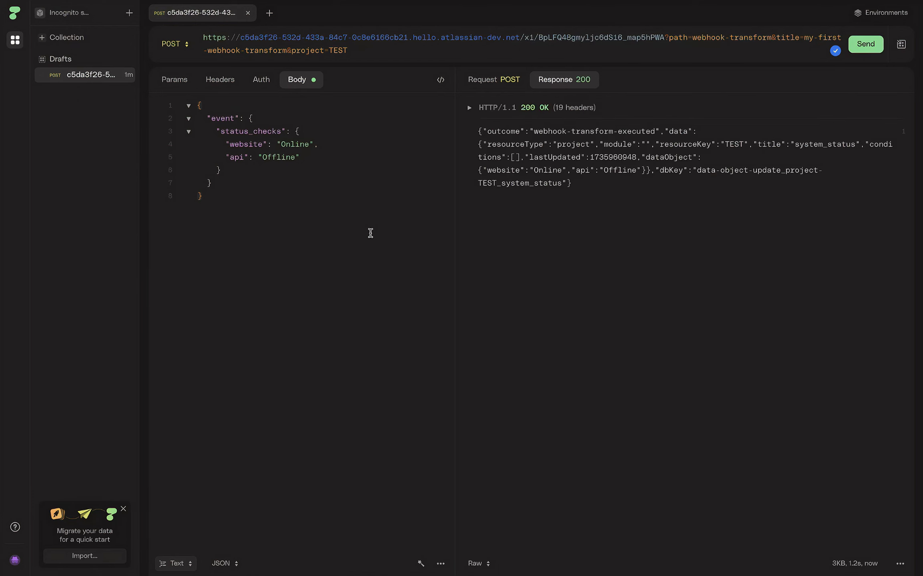
pyautogui.click(482, 564)
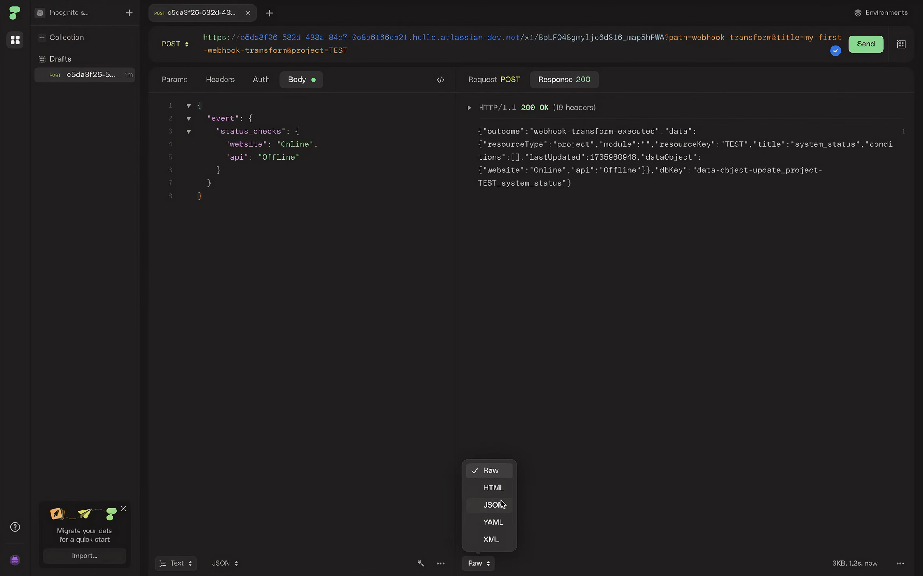
pyautogui.click(500, 504)
# Step: Inspect the response fields: resourceType project, resourceKey TEST, title system_status, api Offline
pyautogui.moveTo(549, 144); pyautogui.dragTo(675, 145)
pyautogui.click(689, 192)
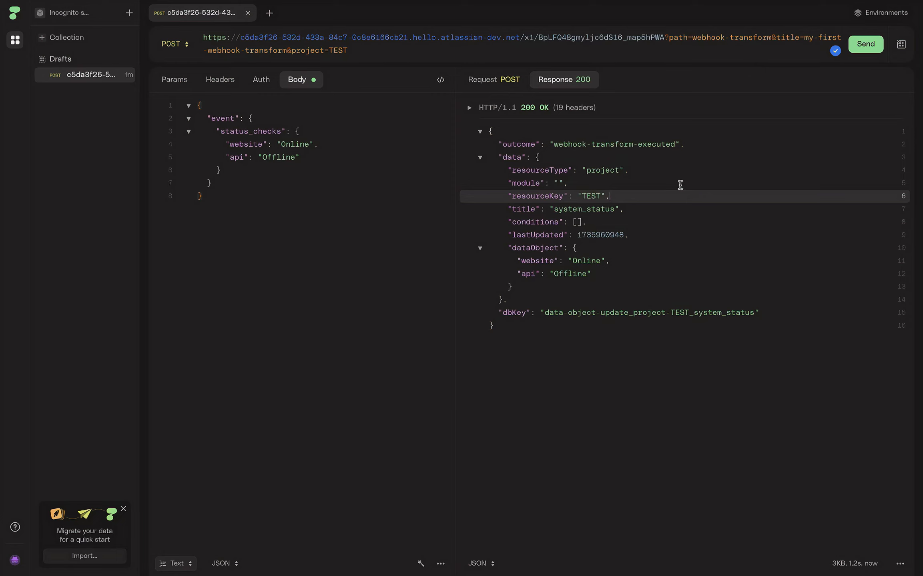
pyautogui.doubleClick(603, 171)
pyautogui.click(592, 194)
pyautogui.doubleClick(593, 208)
pyautogui.moveTo(669, 227); pyautogui.dragTo(683, 216)
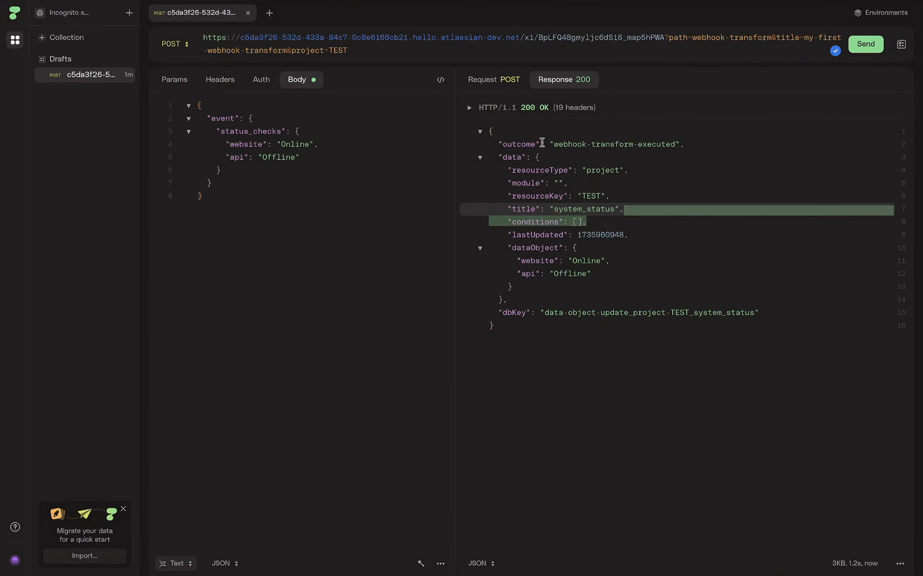
pyautogui.click(558, 272)
# Step: Open issue TEST-1 in the test project, check its empty System Status panel, and close it
pyautogui.moveTo(2, 340)
pyautogui.click(40, 304)
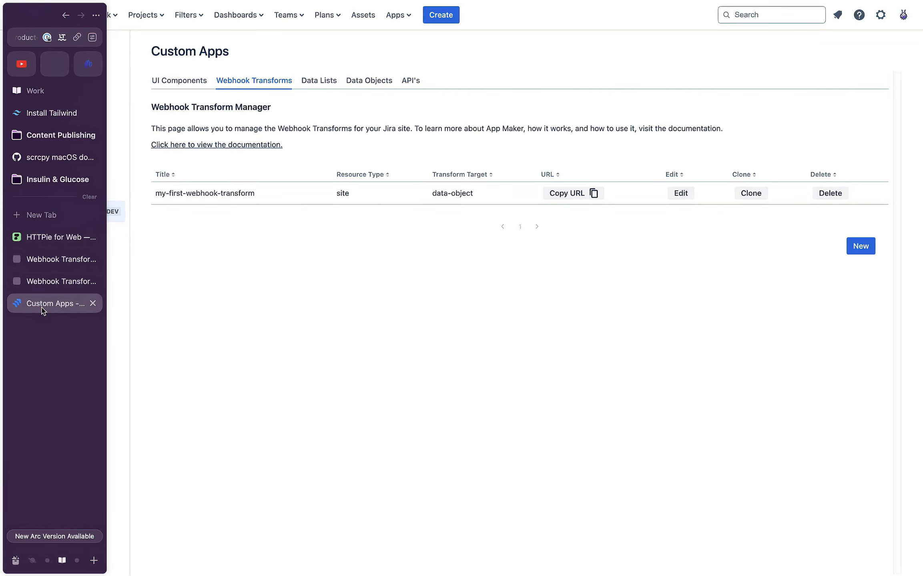
pyautogui.click(146, 15)
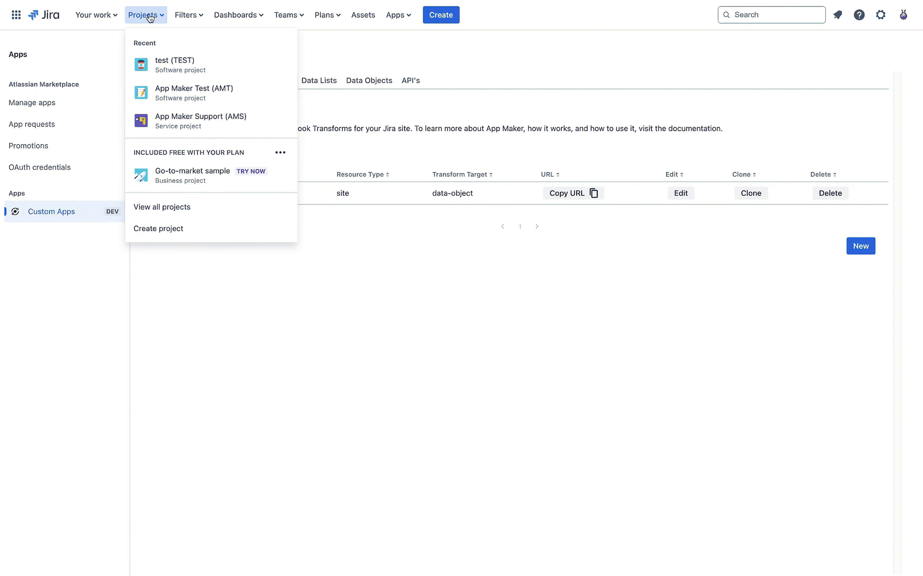
pyautogui.click(220, 67)
pyautogui.click(231, 179)
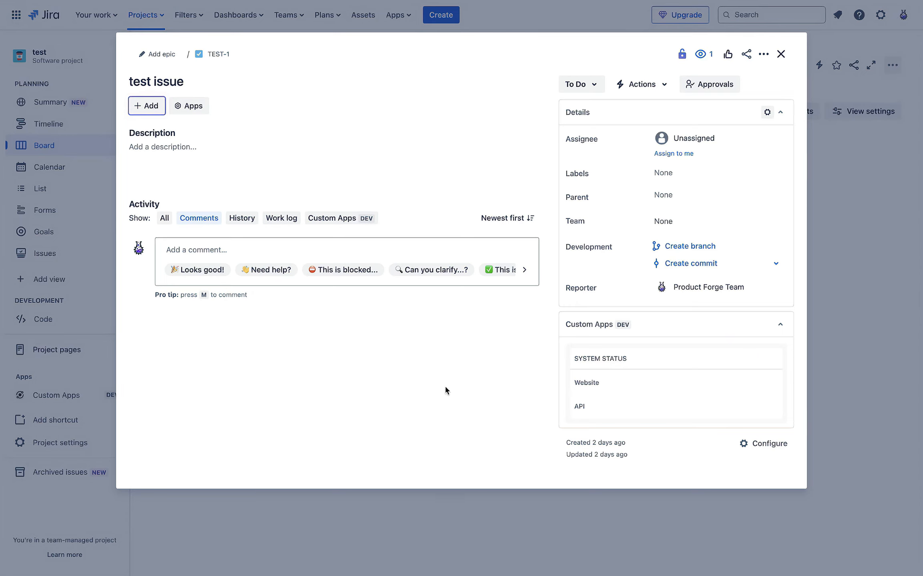
pyautogui.click(780, 53)
# Step: Open AMT-1 on the App Maker Test board, check Website Offline and API Online, then close it
pyautogui.click(153, 15)
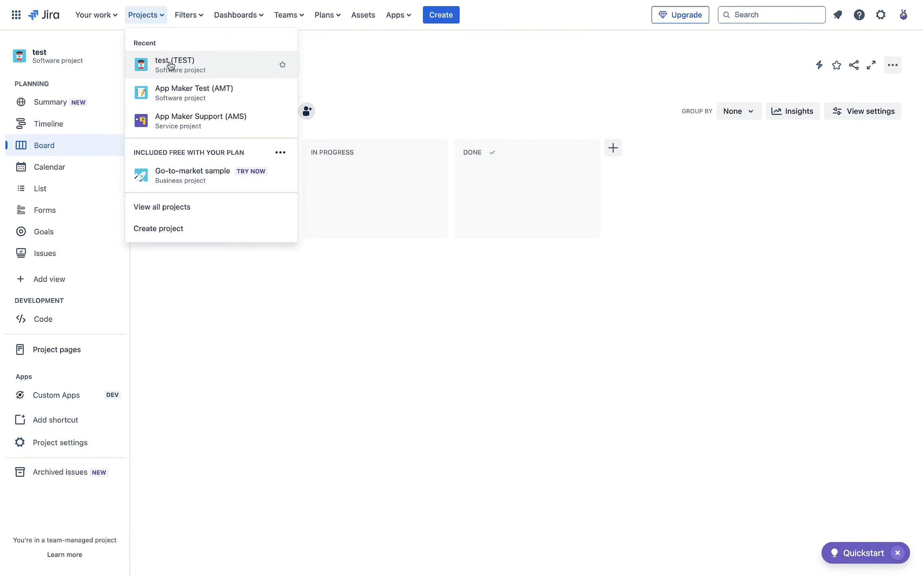
pyautogui.click(220, 100)
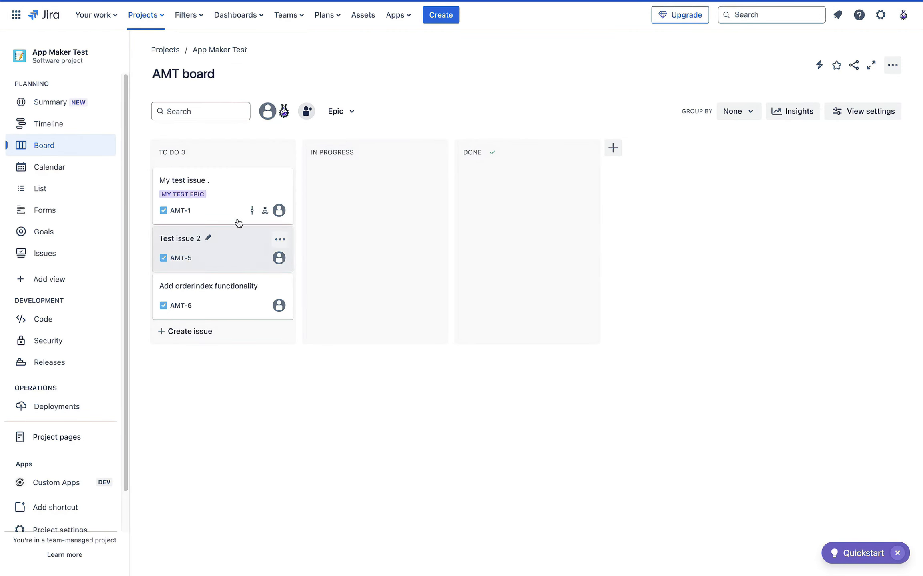
pyautogui.click(231, 191)
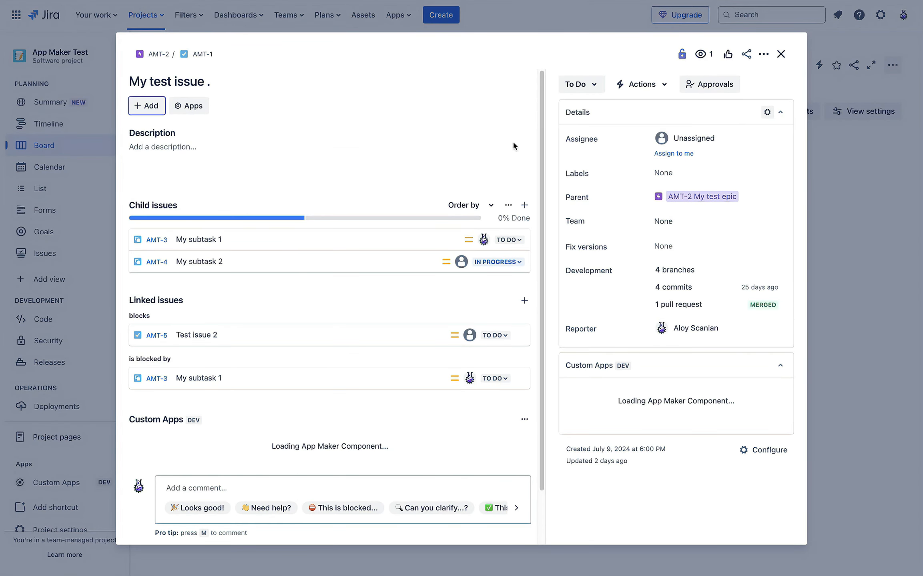
pyautogui.moveTo(656, 425); pyautogui.dragTo(685, 454)
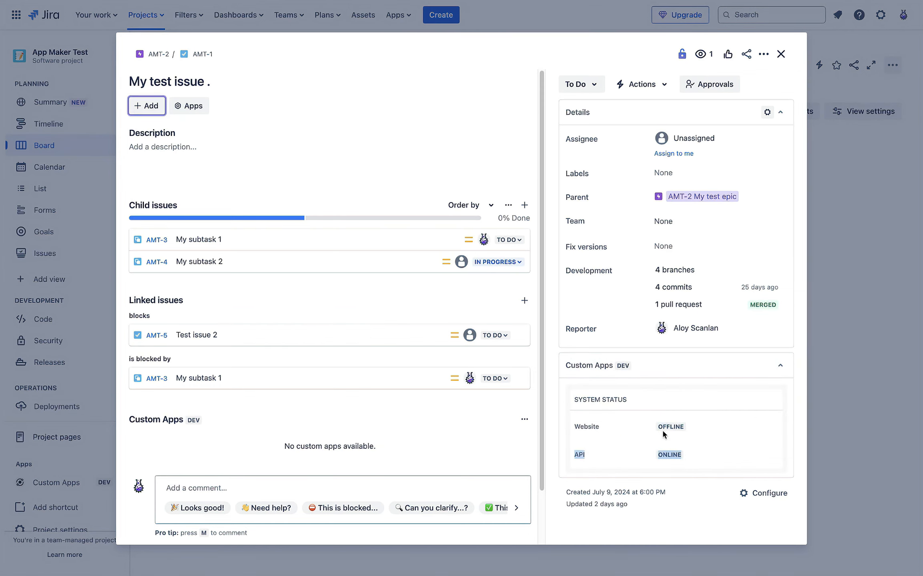
pyautogui.click(781, 54)
pyautogui.click(880, 15)
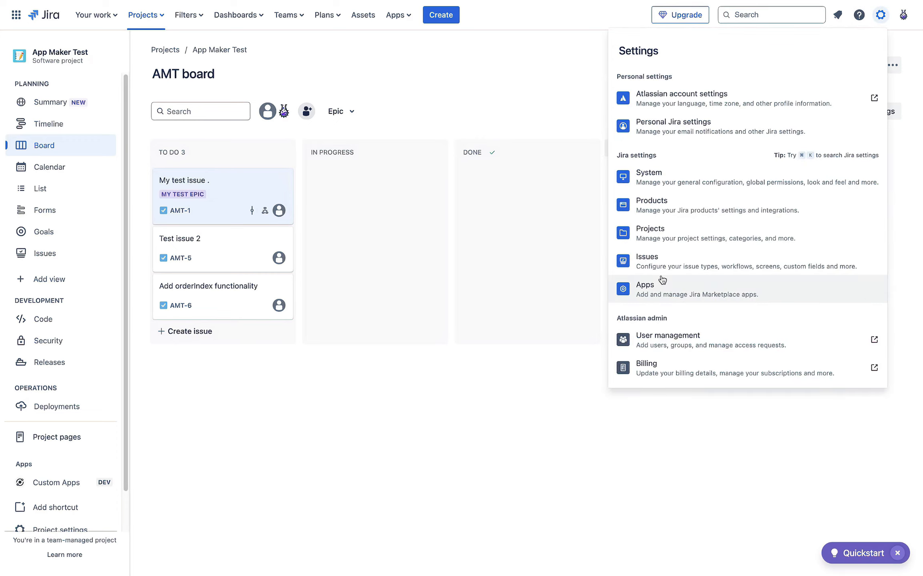
# Step: Open Custom Apps Data Objects and check the system_status object's resource type project and key AMT
pyautogui.click(719, 282)
pyautogui.click(44, 223)
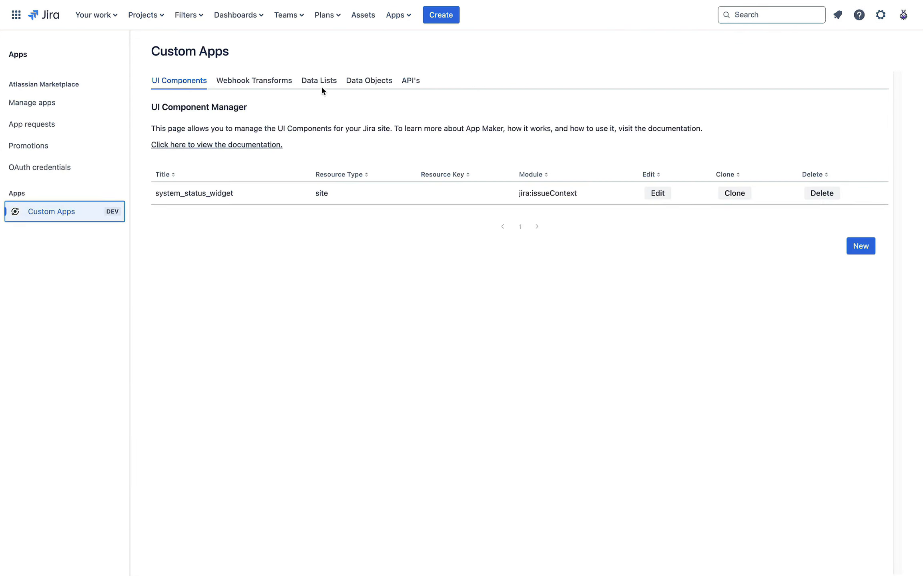
pyautogui.click(369, 83)
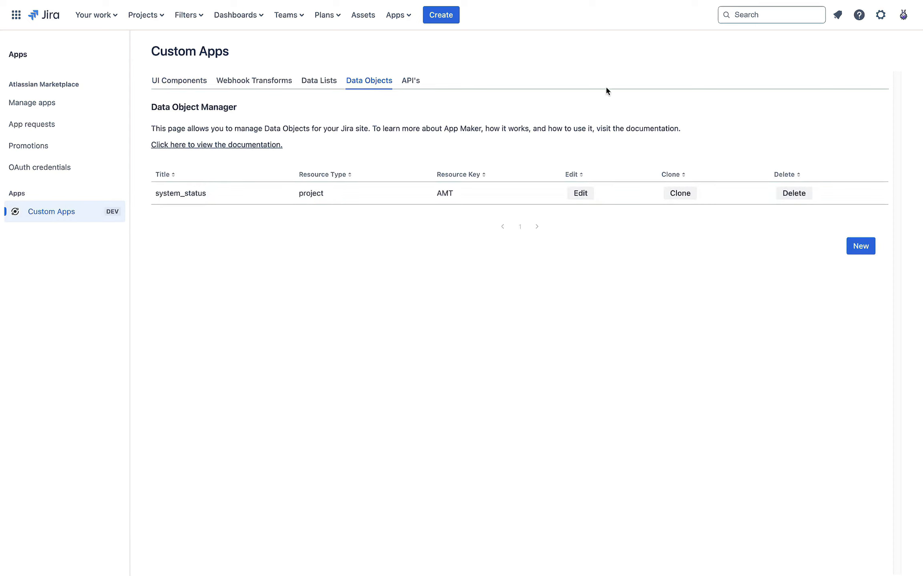
pyautogui.doubleClick(186, 194)
pyautogui.doubleClick(314, 193)
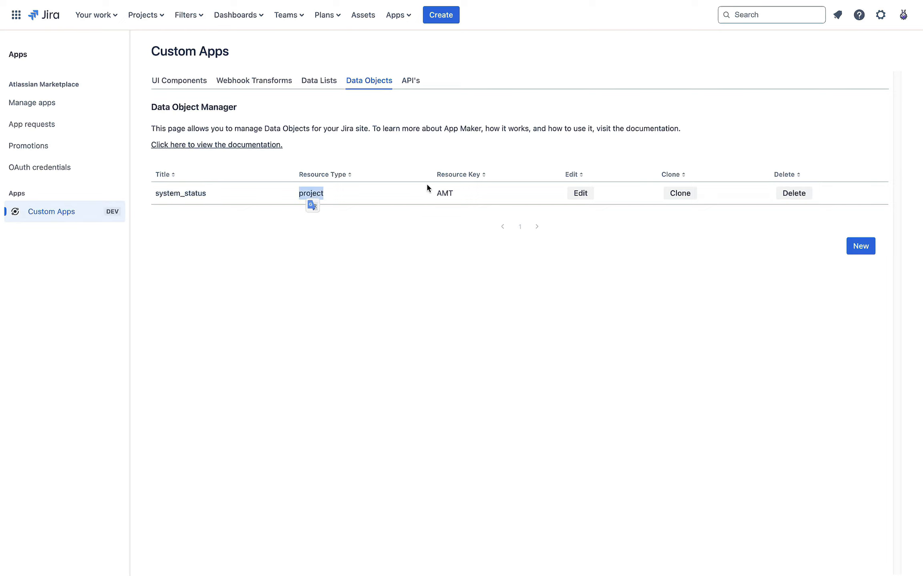
pyautogui.doubleClick(444, 193)
pyautogui.click(446, 312)
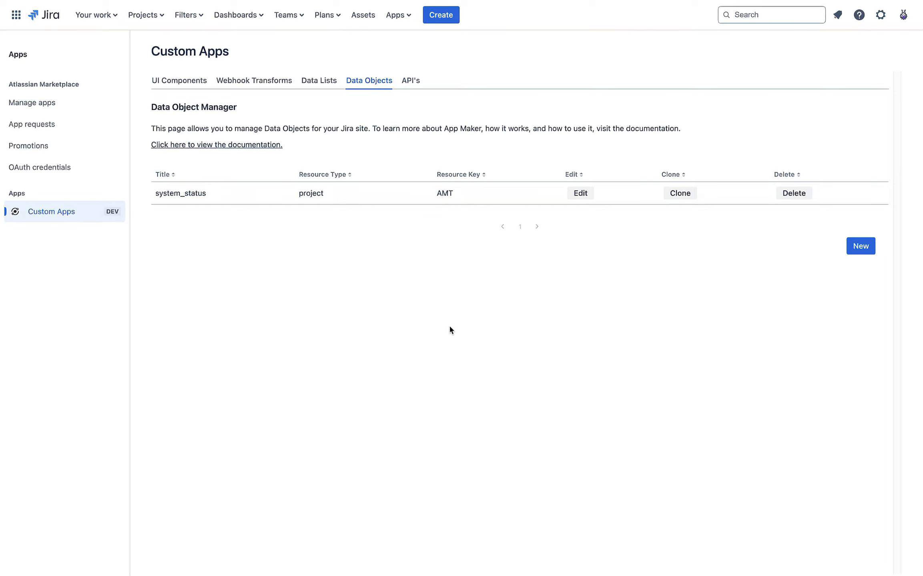